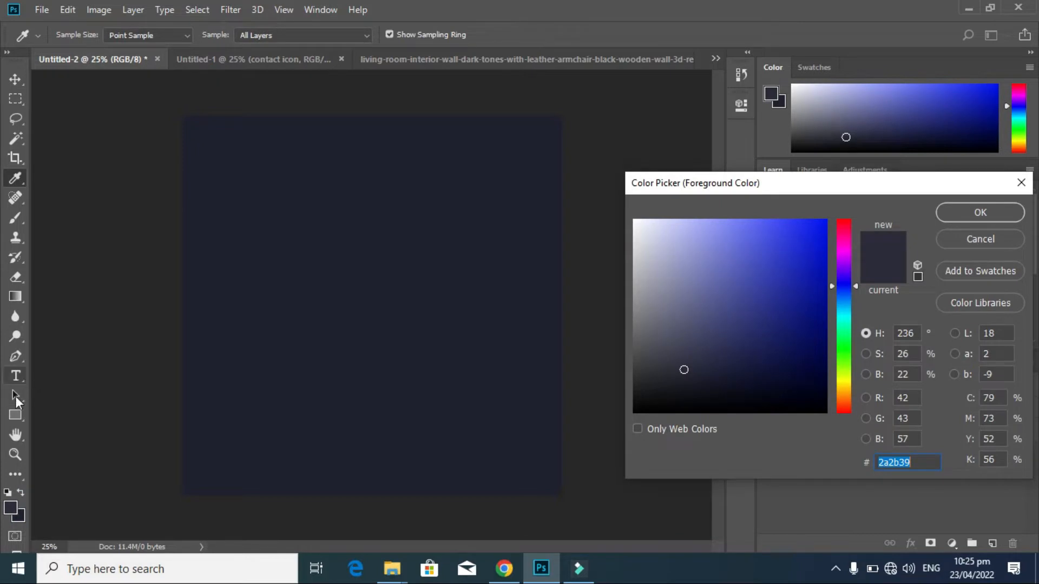
- Draw a dark 2a2b39 circle about 548 px in diameter in the lower left part of the canvas with the Ellipse tool
left_click(16, 413)
left_click(974, 238)
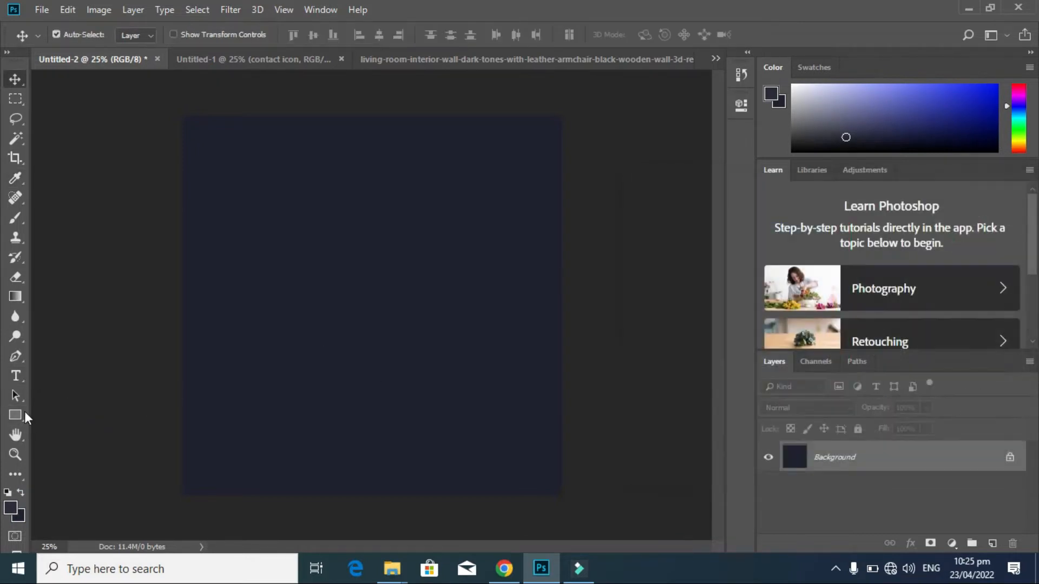
left_click_drag(15, 415, 61, 447)
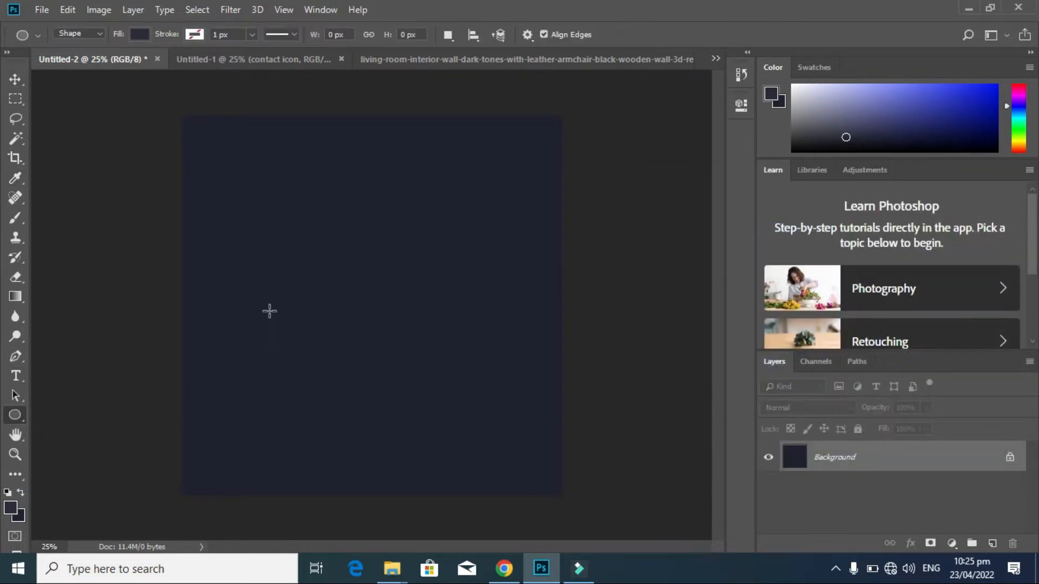
left_click_drag(263, 301, 384, 401)
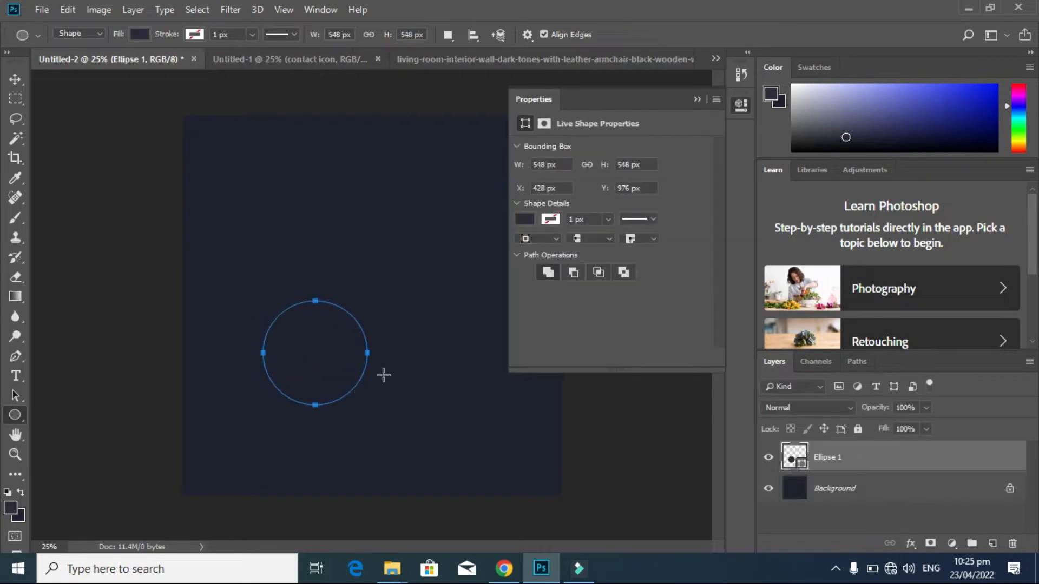
left_click(697, 99)
- Move the circle toward the canvas centre and enlarge it to nearly twice its size with Free Transform
left_click(16, 79)
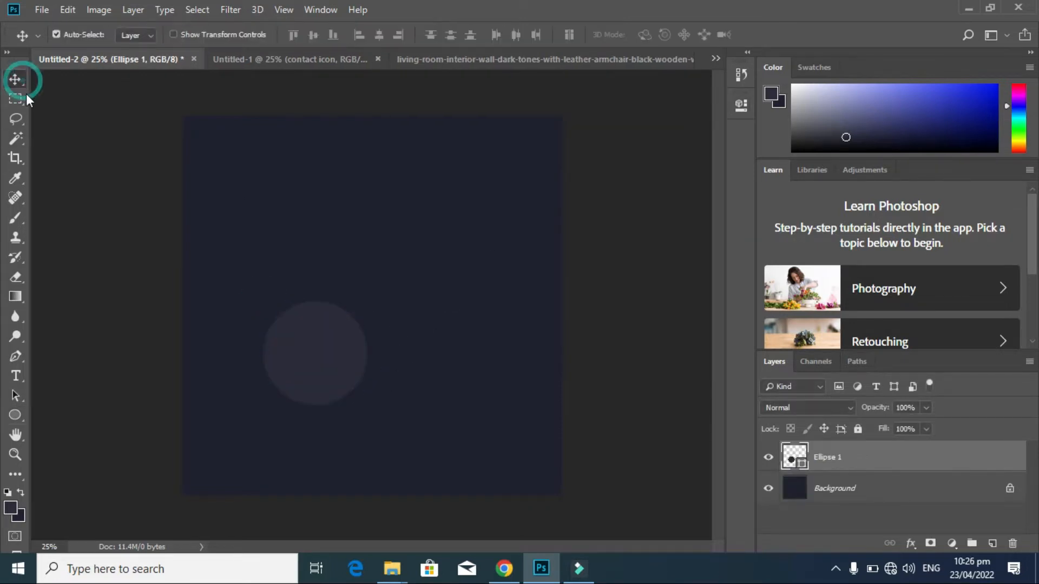
left_click_drag(307, 362, 395, 307)
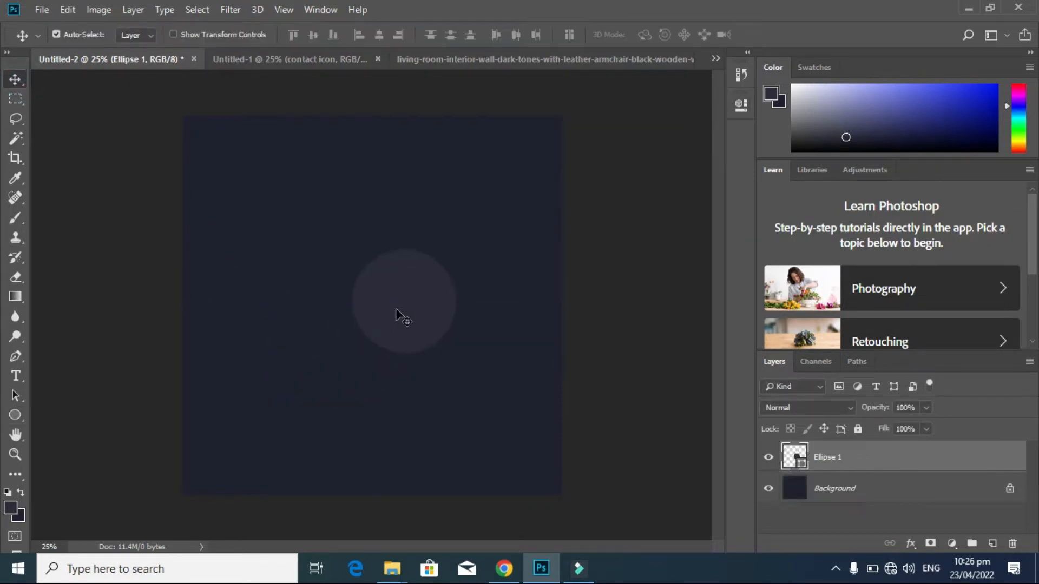
key("ctrl+t")
mouse_move(458, 353)
left_mouse_down()
mouse_move(536, 454)
mouse_move(548, 440)
left_mouse_up()
left_click(417, 383)
key("Return")
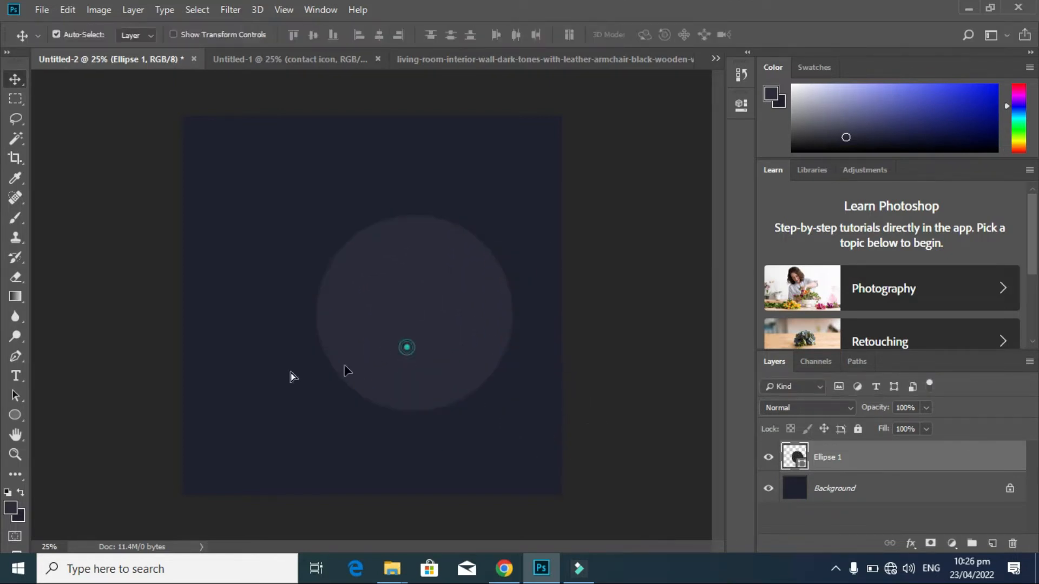
- Duplicate the circle, placing the original partly off the canvas's lower-left corner and the copy in the upper-right area
left_click_drag(405, 348, 456, 355)
left_click_drag(273, 390, 216, 489)
left_click(431, 299)
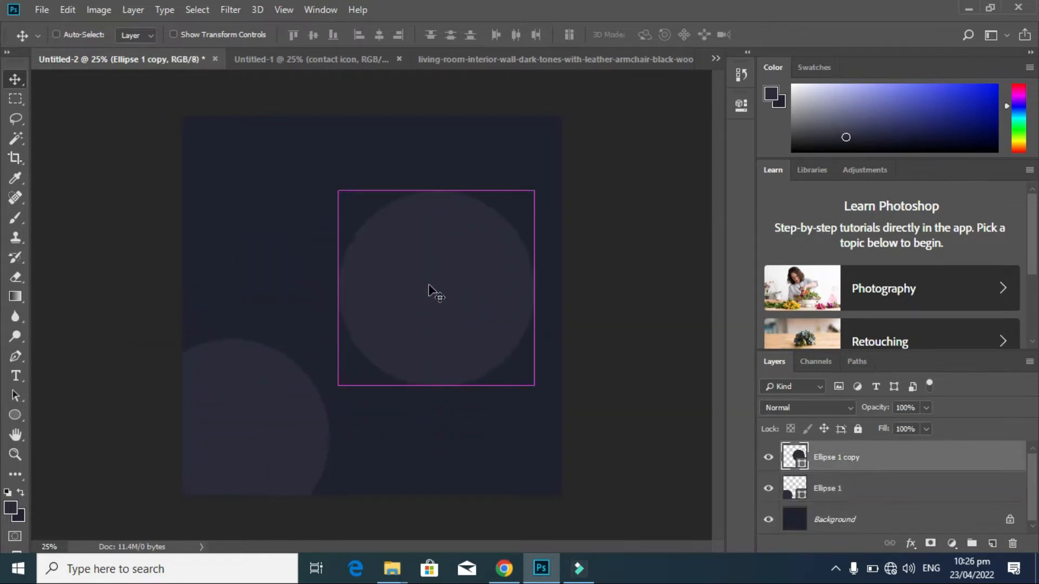
- Enlarge the copied circle about its centre and shift it slightly toward the lower left
key("ctrl+t")
left_click_drag(533, 387, 561, 419, "alt")
key("Return")
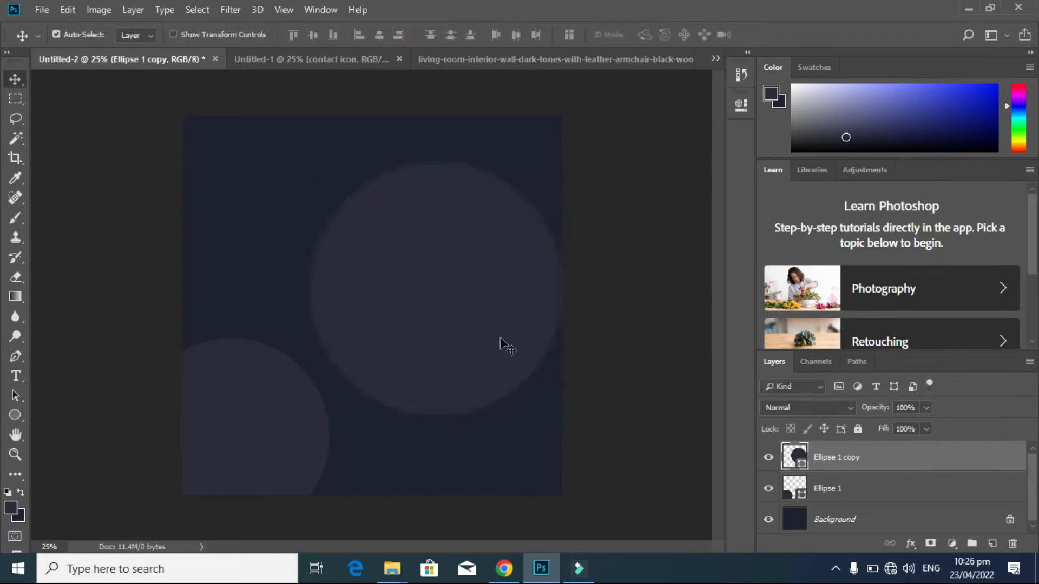
left_click_drag(503, 346, 458, 352)
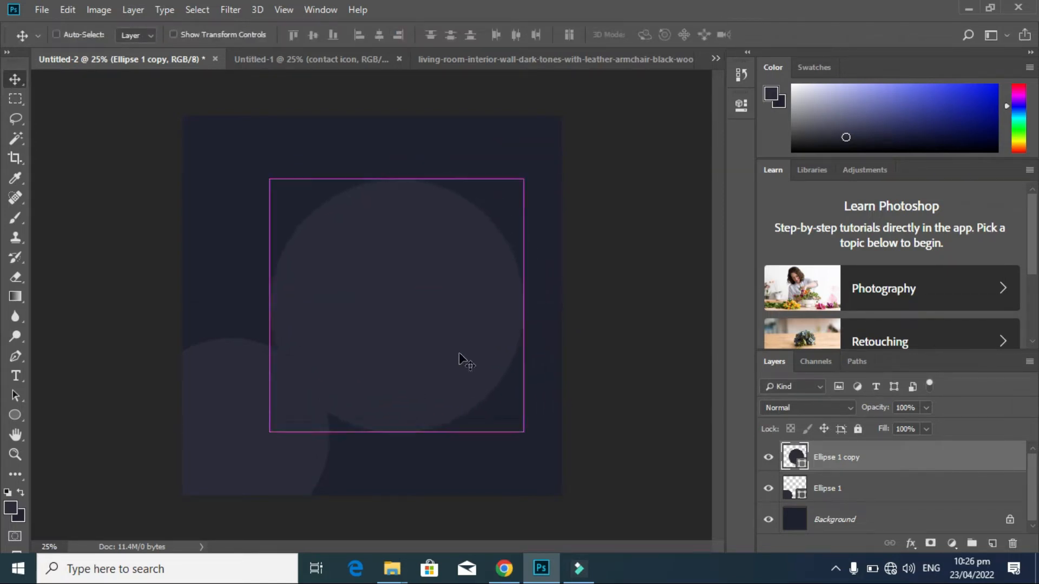
- Shrink the copied circle, keeping it right of the canvas centre clear of the corner circle, and duplicate its layer
key("ctrl+t")
left_click_drag(272, 432, 330, 395)
left_click_drag(395, 346, 387, 362)
left_click_drag(401, 358, 413, 360)
key("Return")
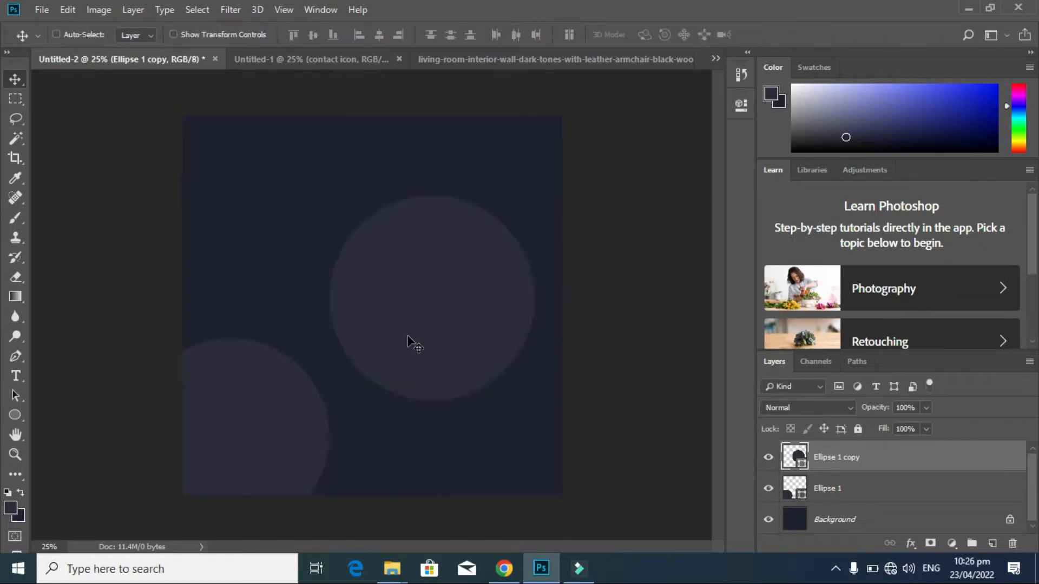
key("ctrl+j")
key("ctrl+t")
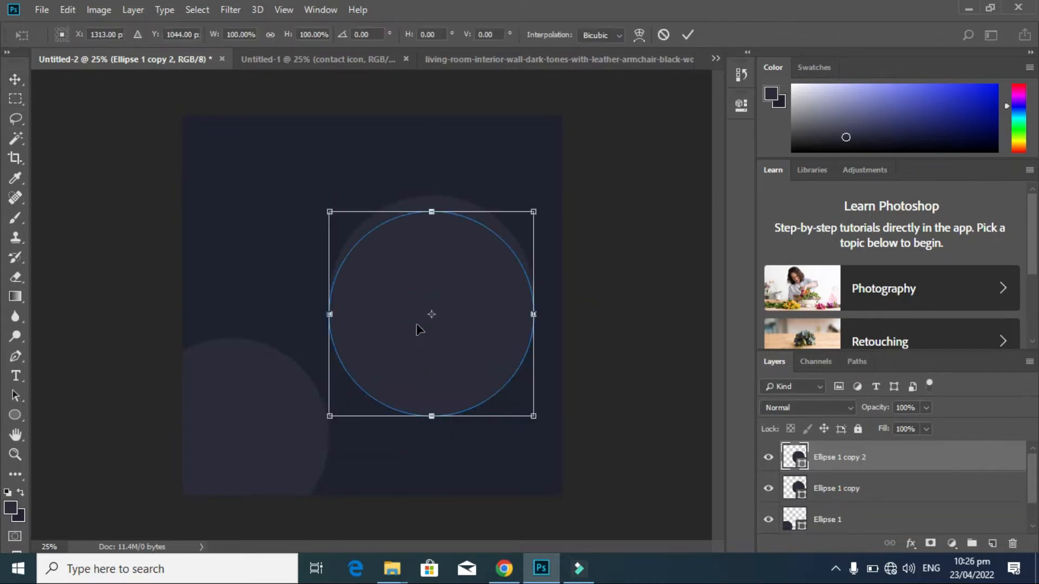
key("Return")
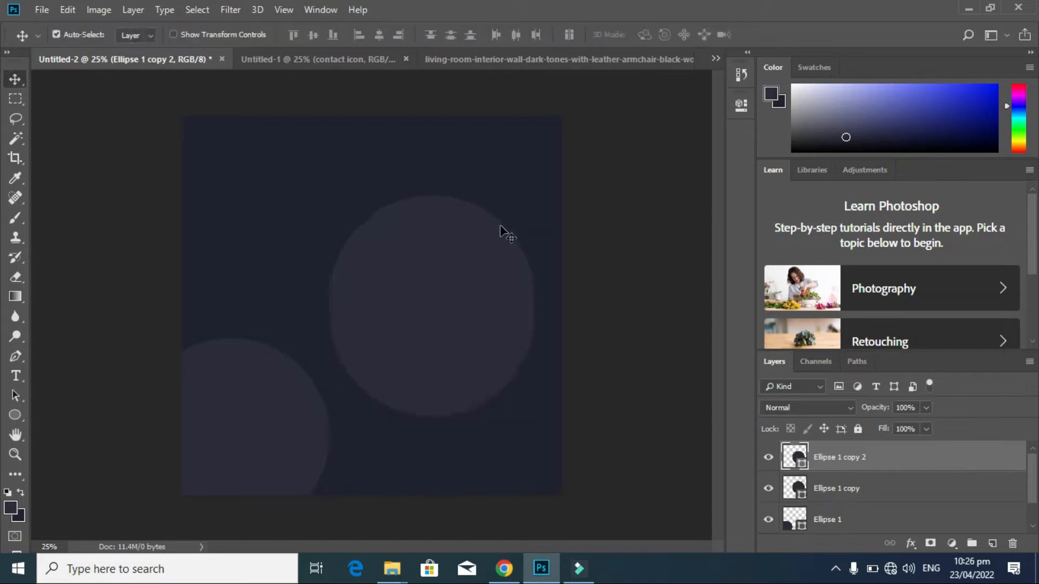
key("ctrl+z")
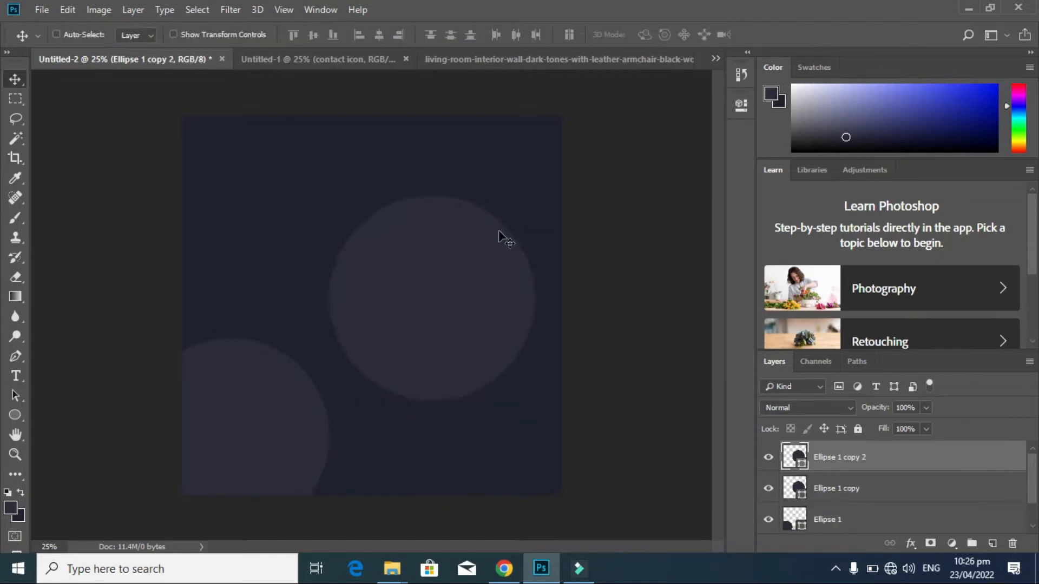
- Enlarge the newest circle duplicate about its centre to about 1294 px across, concentric with the circle beneath it
key("ctrl+t")
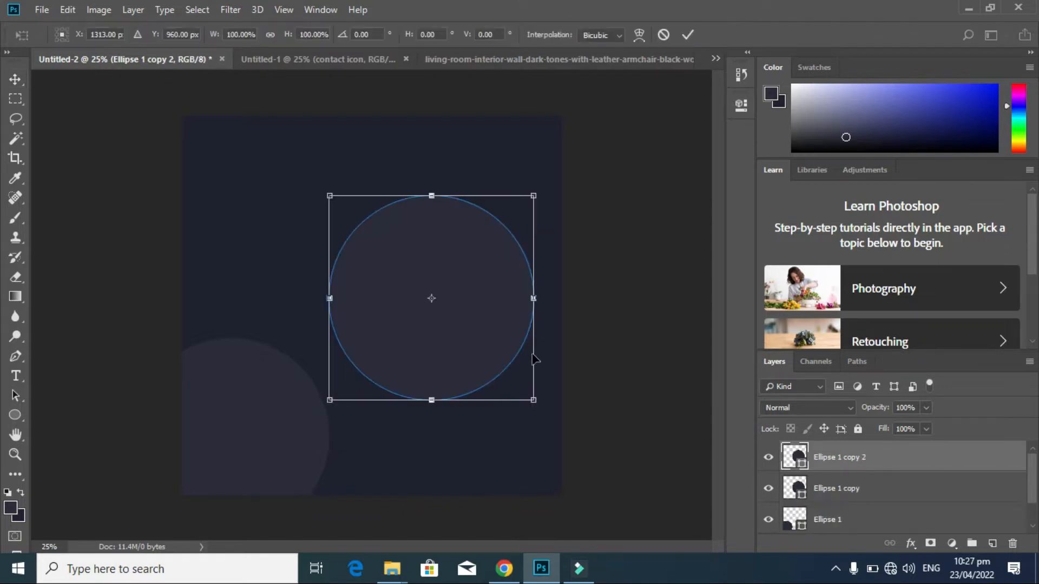
left_click_drag(533, 401, 555, 422)
key("Return")
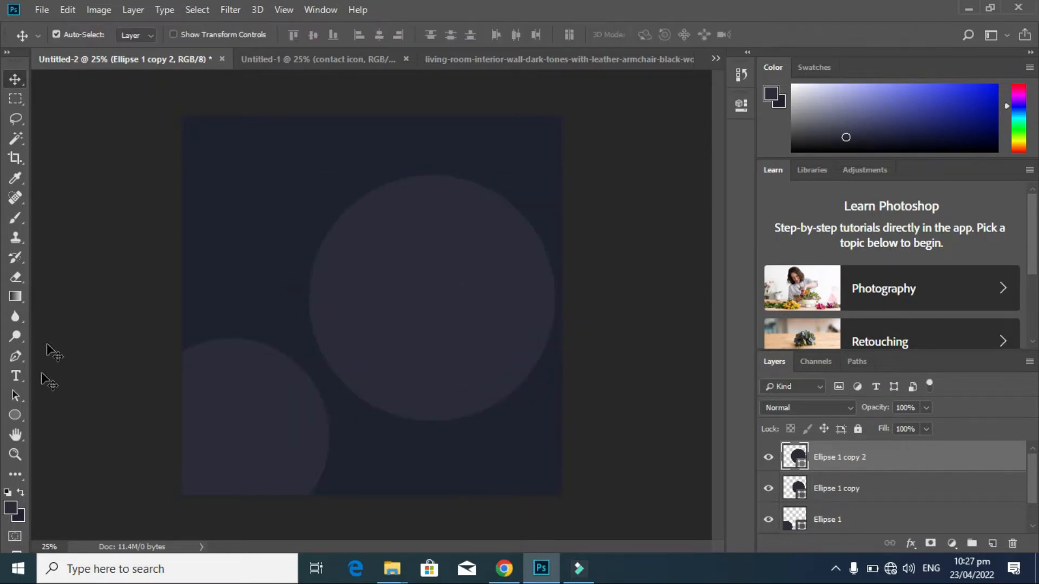
- Remove the fill of the enlarged circle and give it a white stroke
left_click(15, 415)
left_click(139, 36)
left_click(72, 63)
left_click(193, 35)
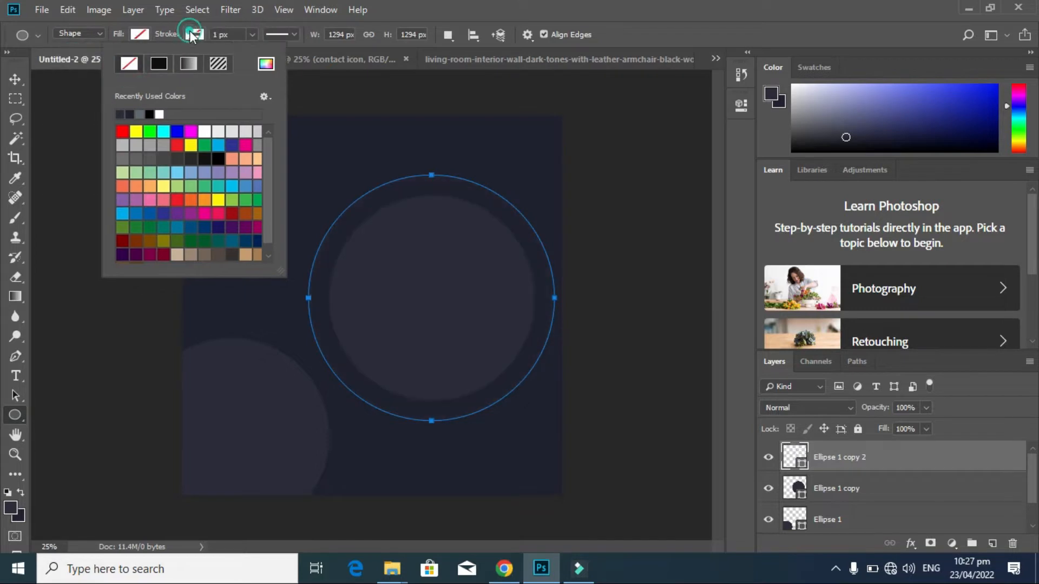
left_click(159, 114)
left_click(194, 35)
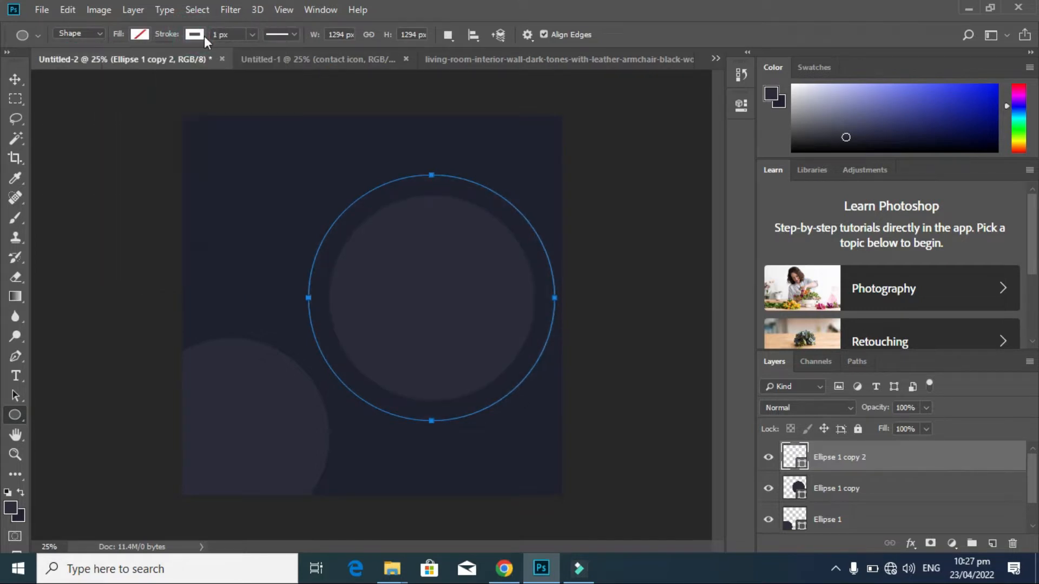
- Set the white ring's stroke width to 30 px
left_click(251, 34)
left_click_drag(239, 50, 258, 52)
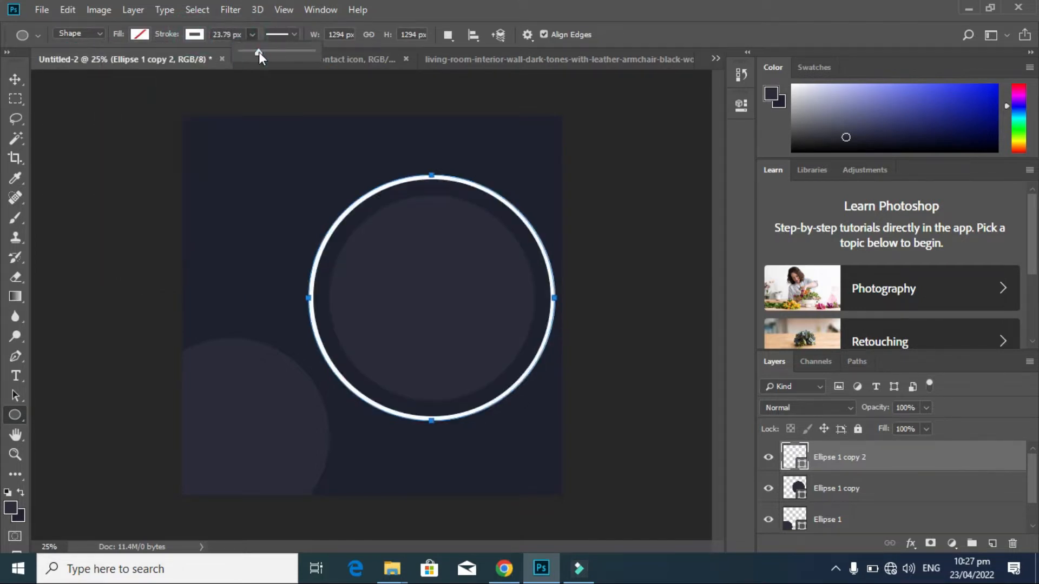
left_click(246, 35)
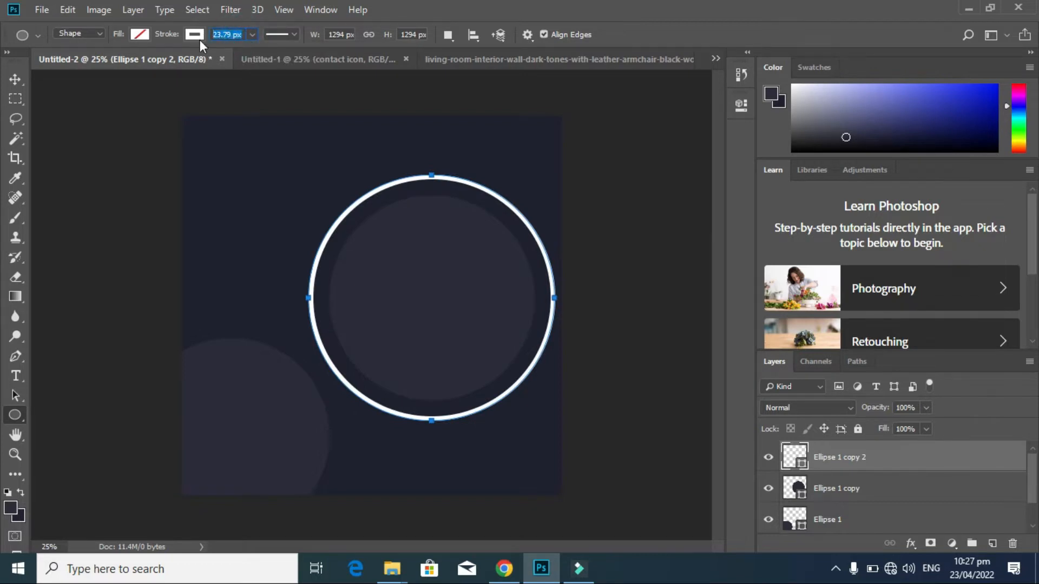
type("30")
left_click(15, 79)
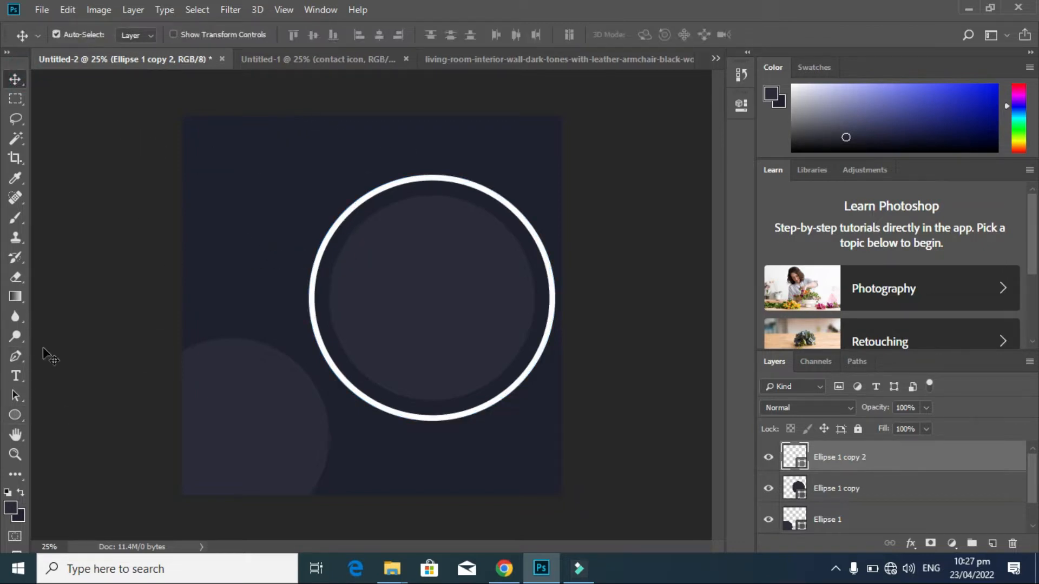
- Show the rulers and place a vertical guide through the centre of the white ring
left_click(15, 415)
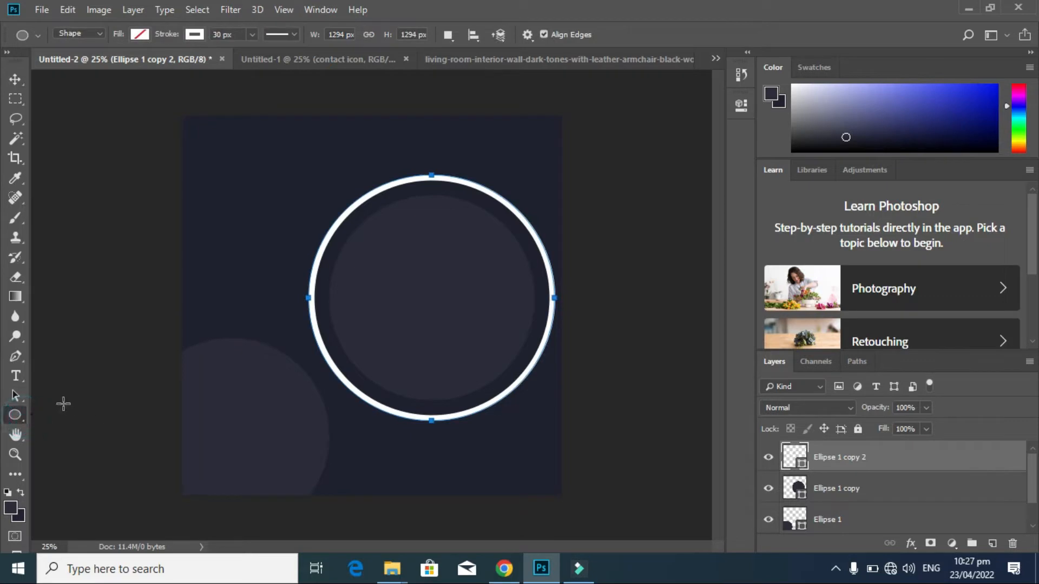
key("ctrl+r")
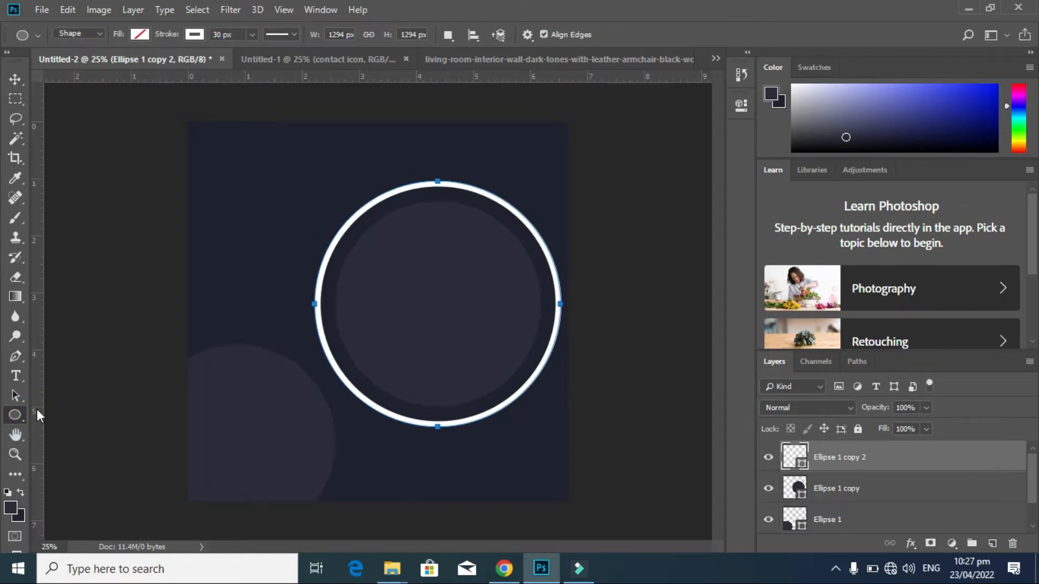
left_click_drag(37, 409, 437, 427)
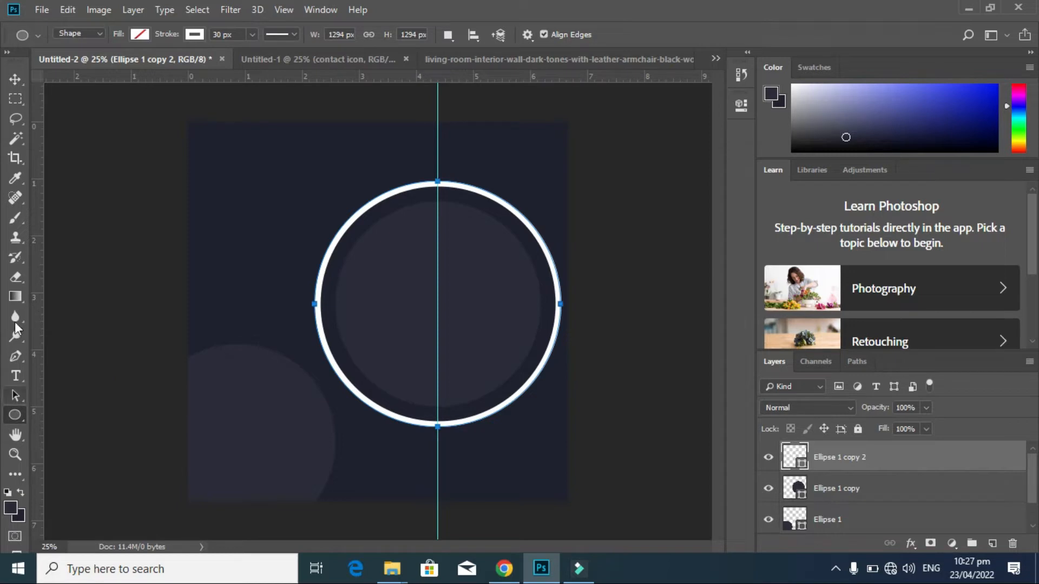
- Rasterize the white ring's layer and delete the ring's left half up to the guide using a rectangular selection, leaving nothing selected
left_click(15, 99)
left_click_drag(272, 156, 437, 452)
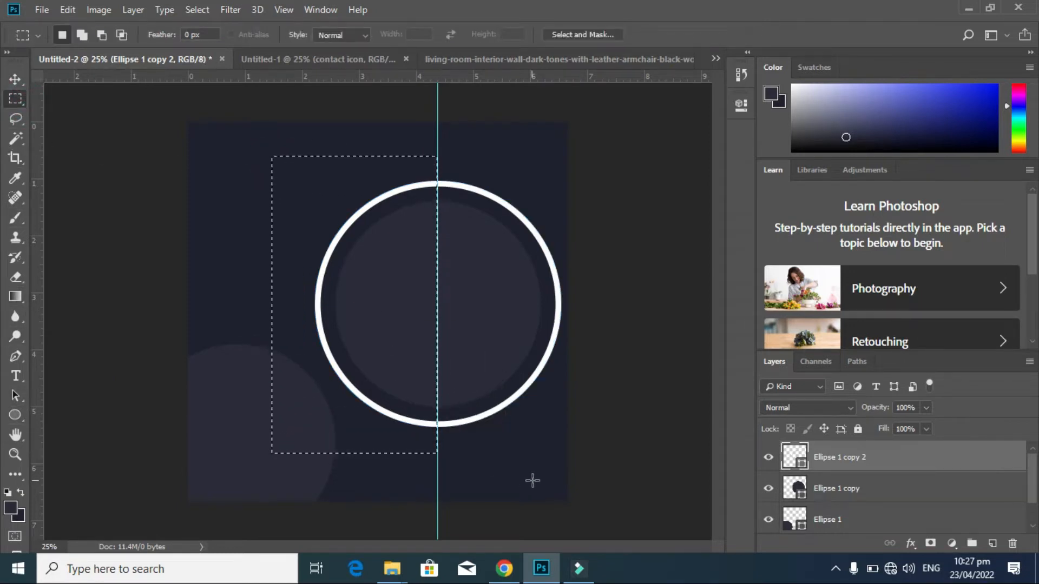
right_click(856, 476)
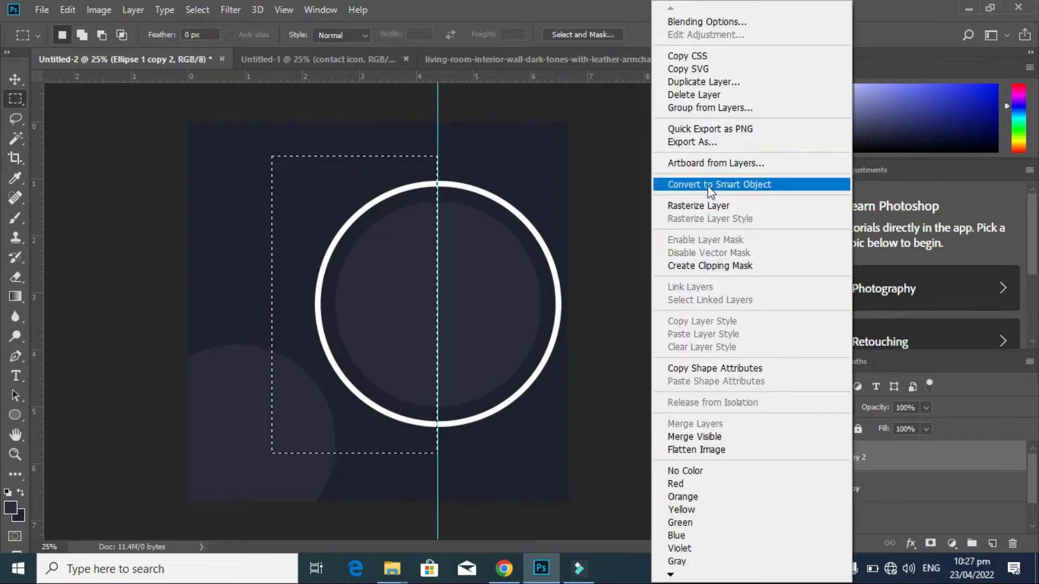
left_click(701, 206)
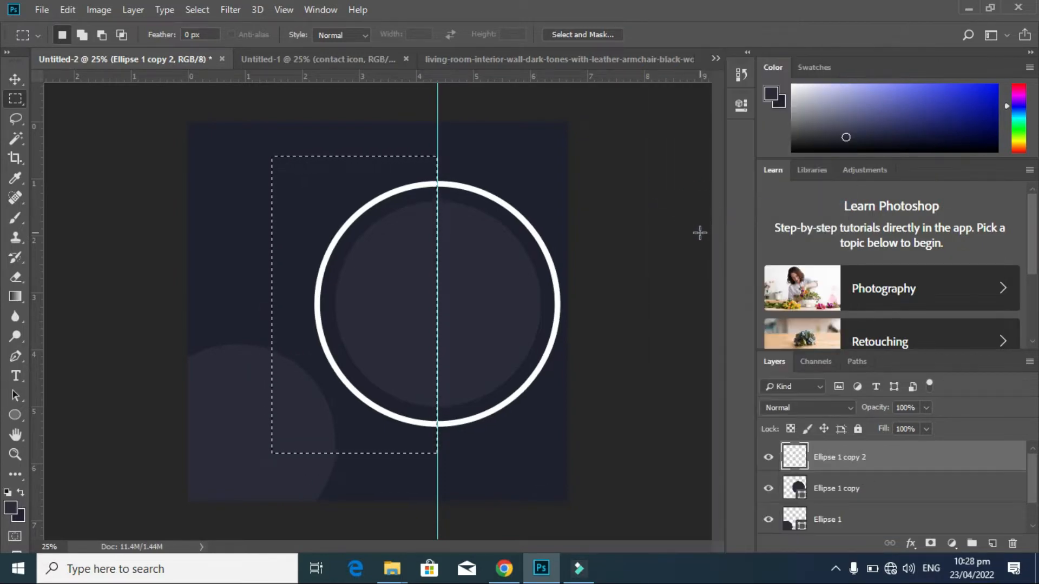
key("Delete")
key("ctrl+d")
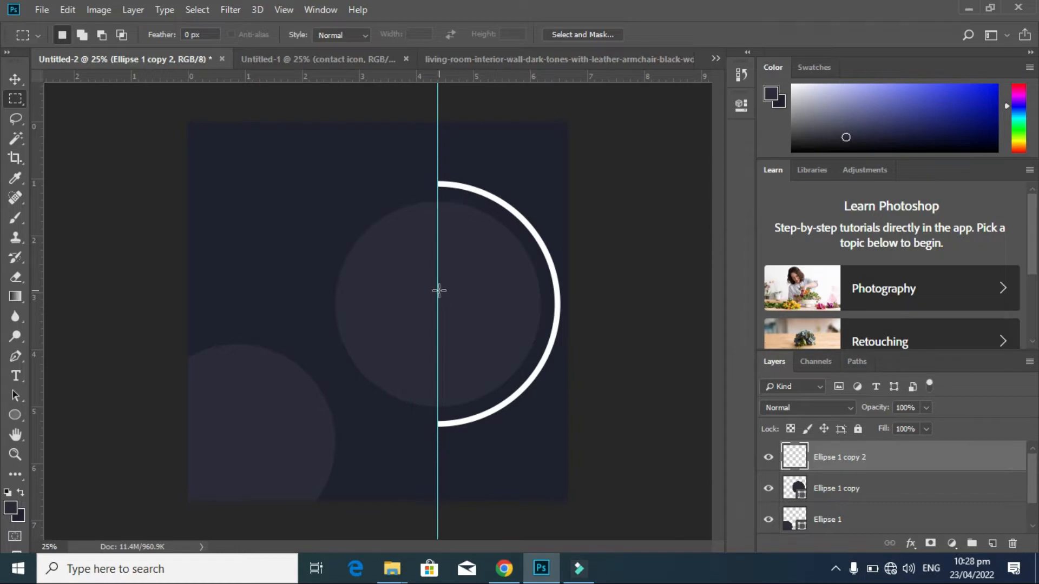
- Remove the vertical guide from the canvas
key("v")
left_click_drag(438, 290, 33, 301)
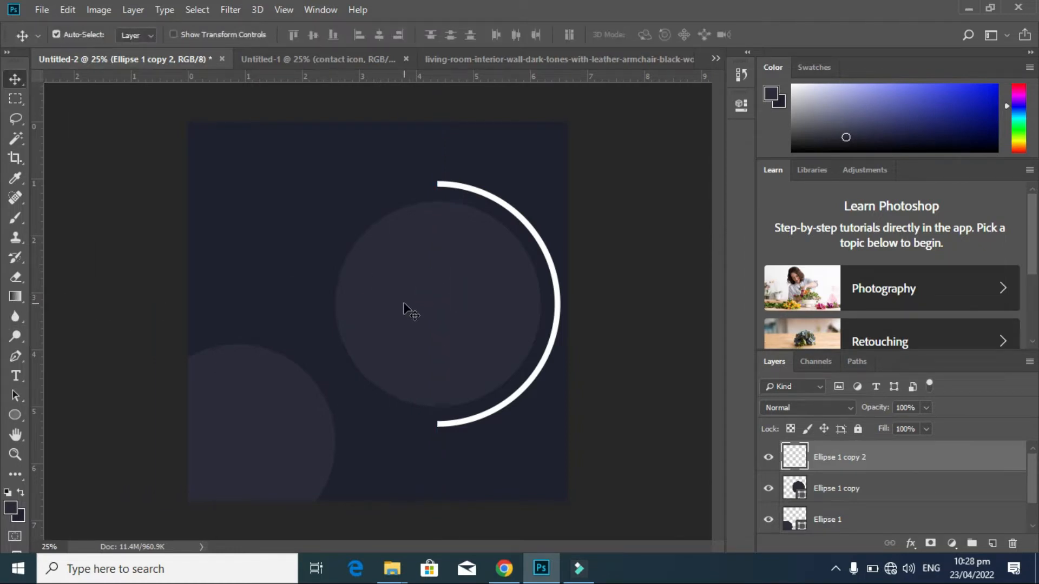
- Draw a small circle about 128 px in diameter just left of the white arc's upper end
left_click(15, 99)
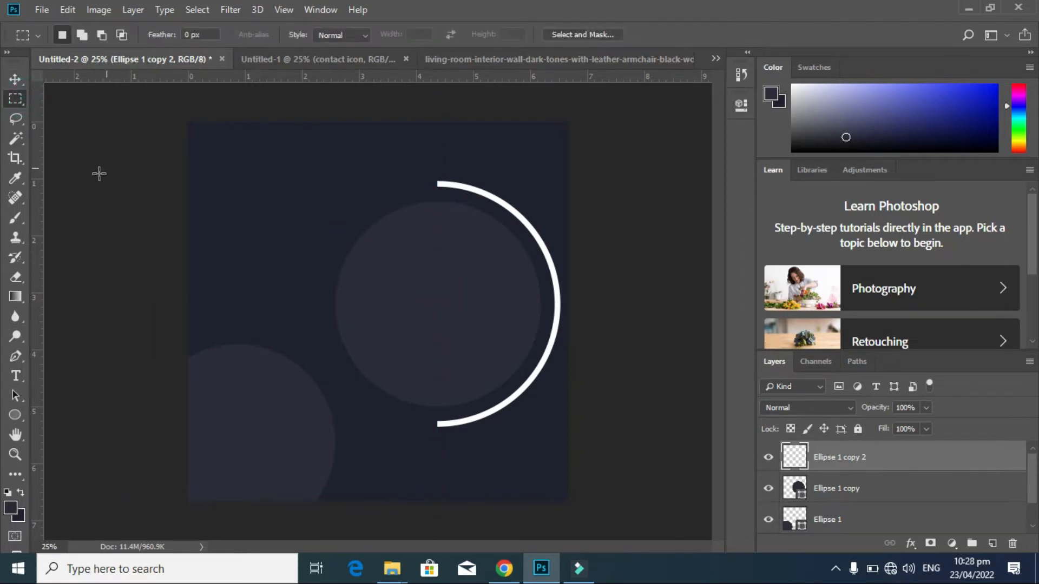
left_click(18, 414)
left_click(53, 437)
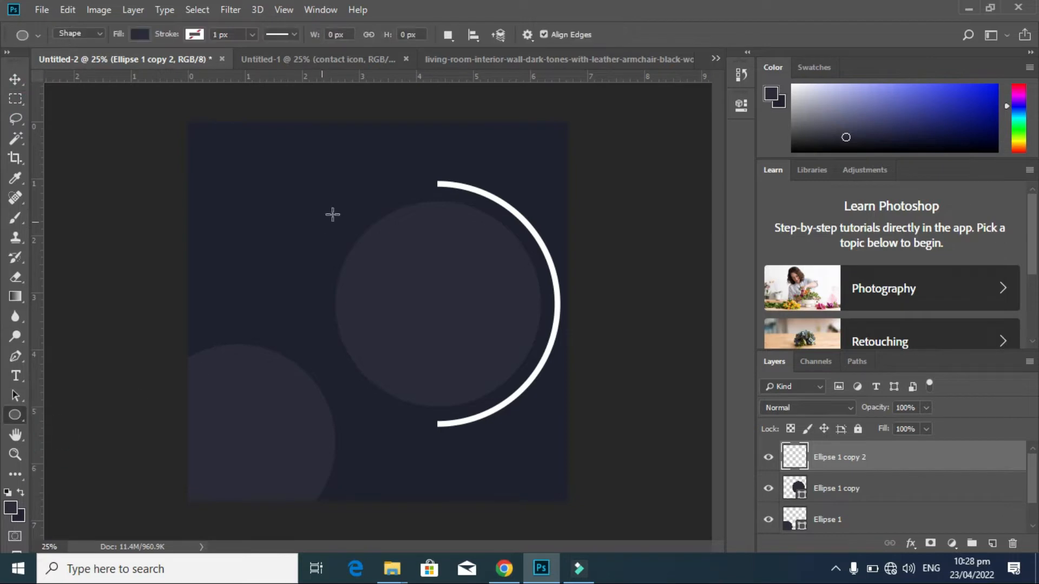
left_click_drag(391, 177, 414, 201)
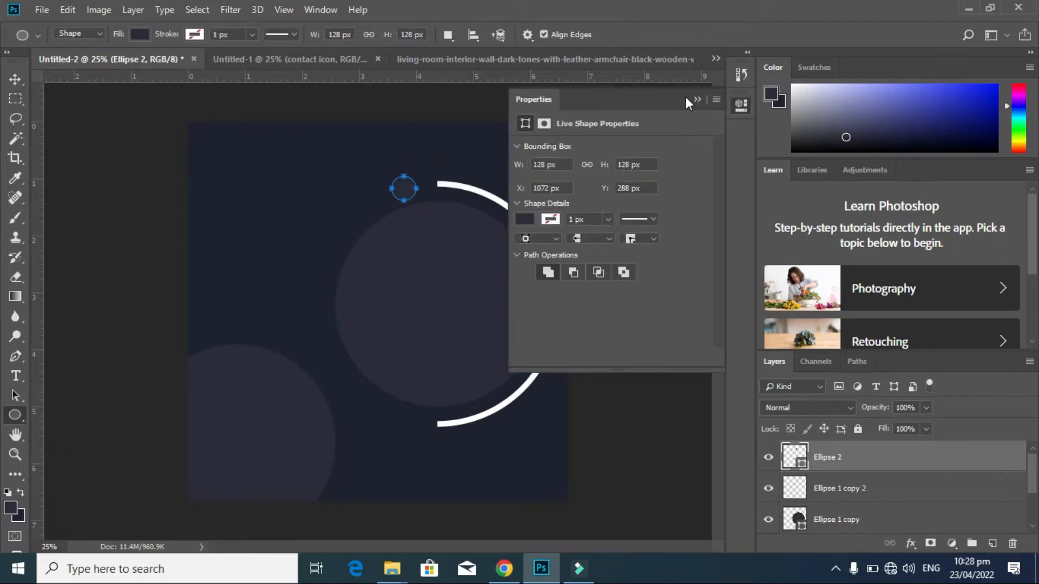
left_click(691, 93)
- Change the small circle's fill to white (ffffff) by sampling the arc's color
double_click(801, 464)
left_click(558, 295)
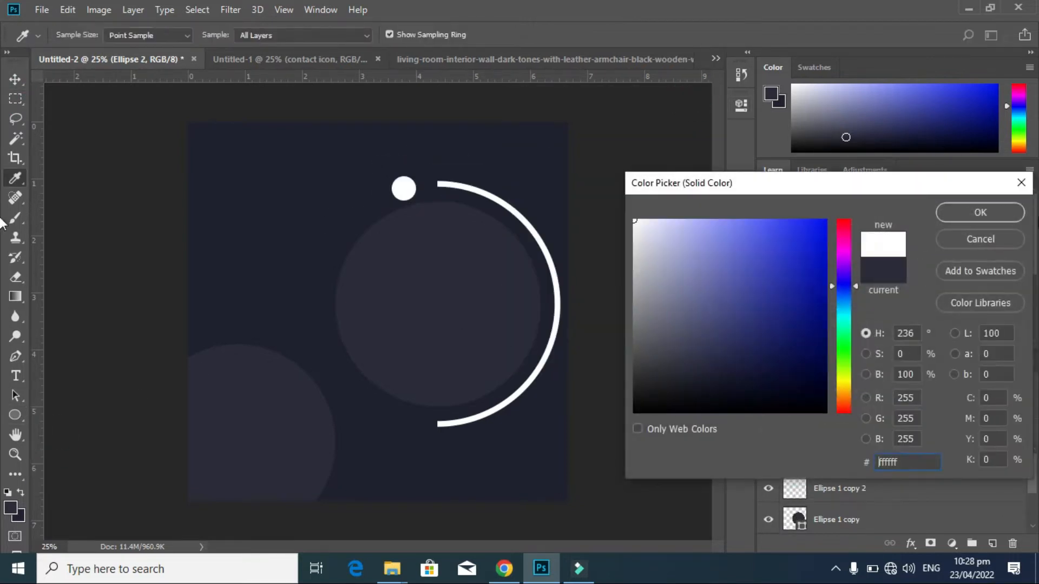
left_click(952, 212)
- Move the small white circle onto the upper end of the arc and scale it down slightly
scroll(373, 189, "up", 6)
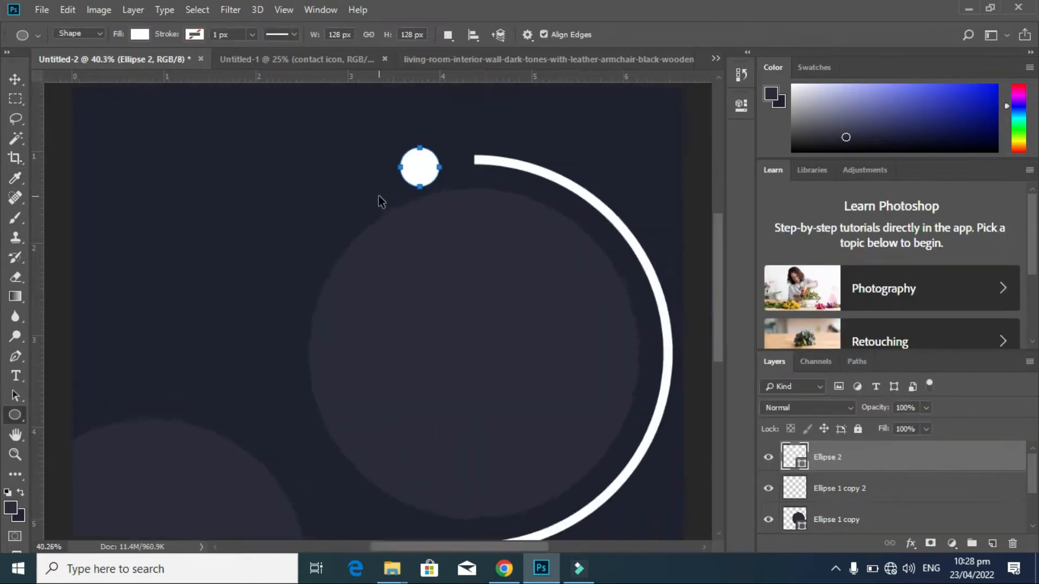
key("v")
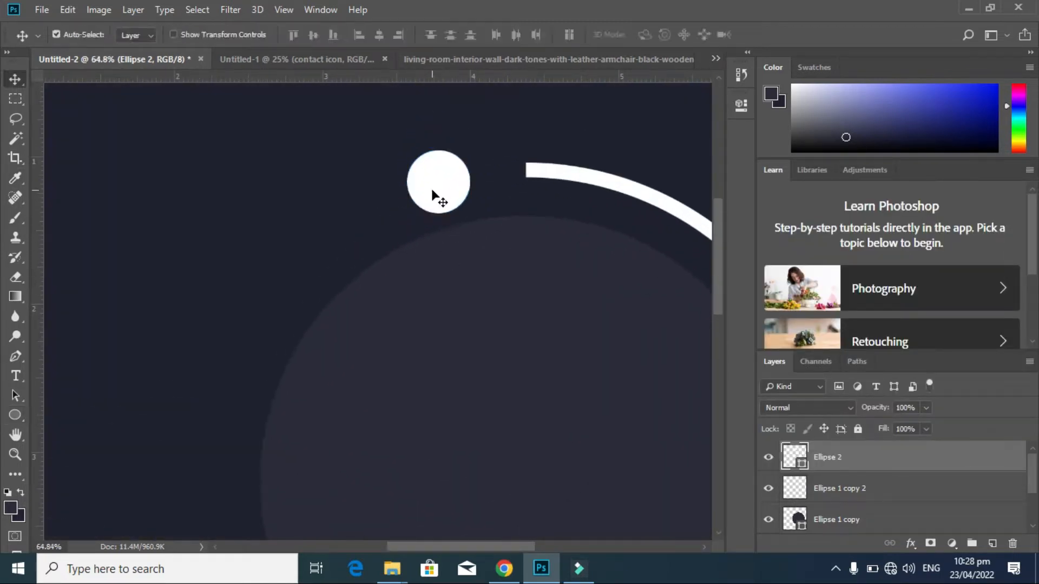
left_click_drag(437, 196, 523, 195)
key("ctrl+t")
key("Return")
key("ctrl+0")
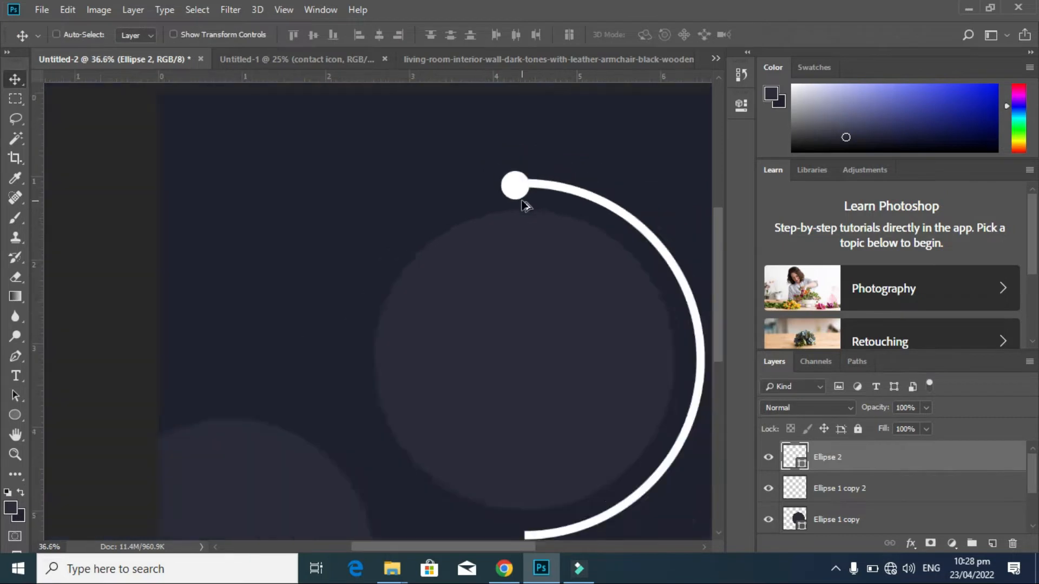
- Scale the small white circle down slightly and move it against the arc's upper end
key("ctrl+t")
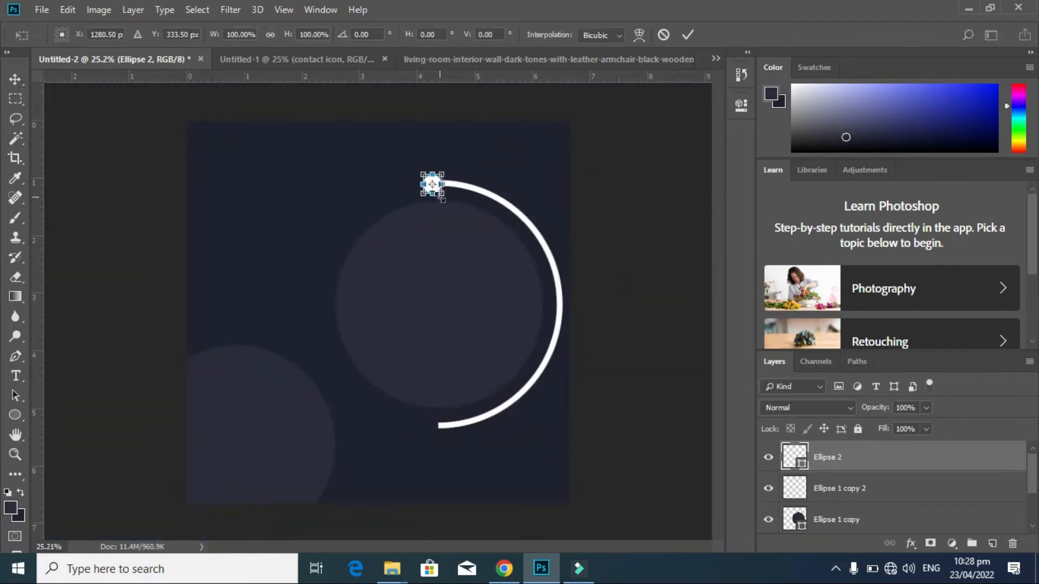
left_click_drag(439, 192, 437, 195)
key("Return")
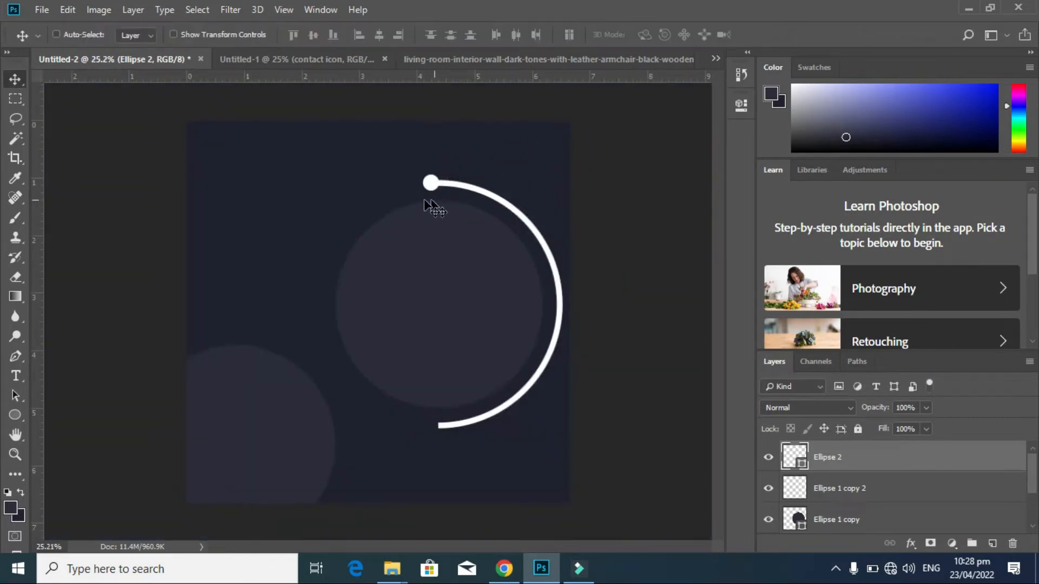
scroll(427, 208, "up", 6)
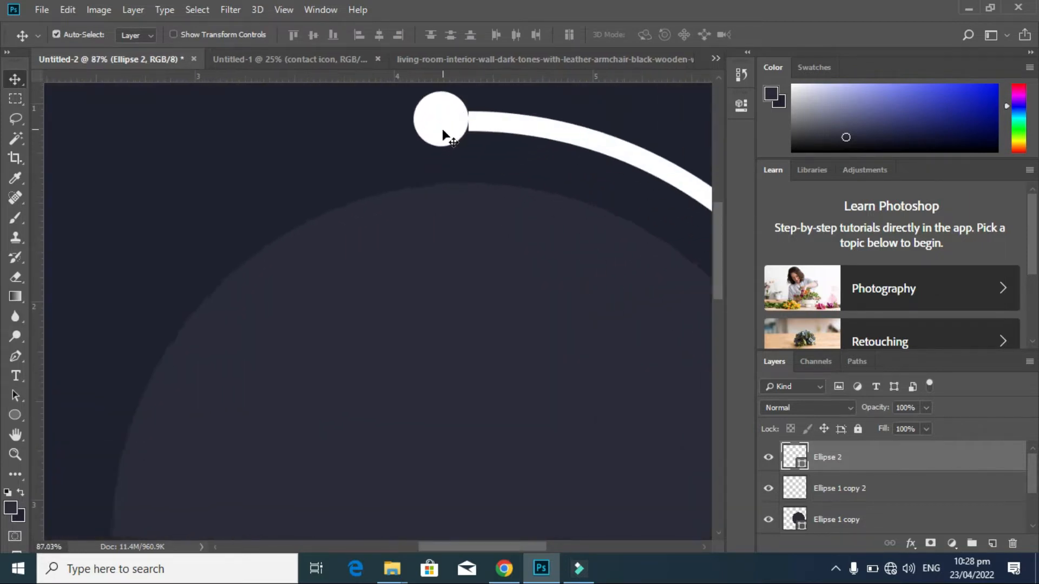
left_click_drag(442, 130, 450, 135)
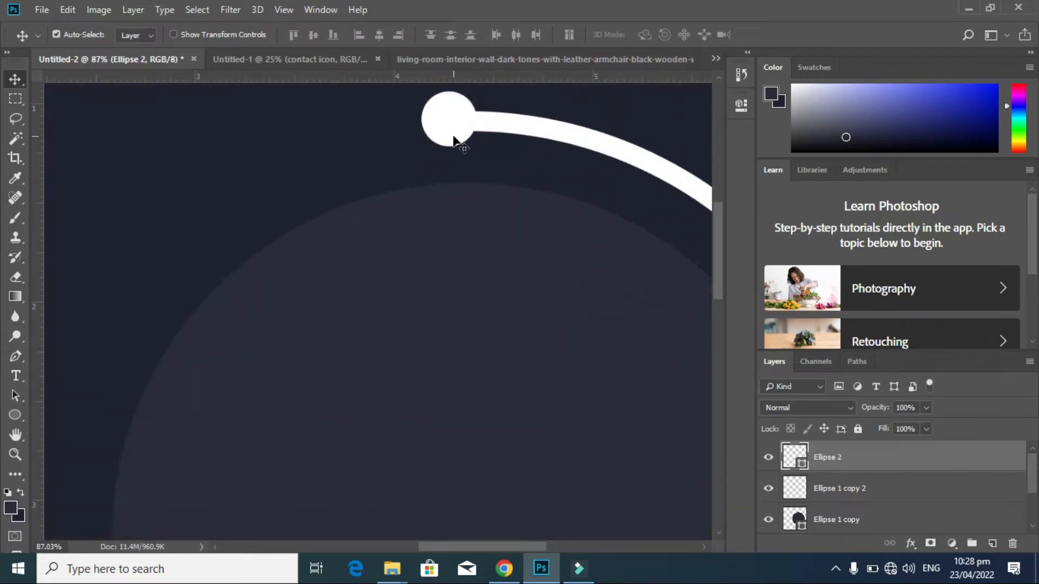
- Duplicate the small white circle straight down onto the arc's lower end
scroll(454, 139, "down", 4)
left_click_drag(450, 132, 452, 459)
scroll(451, 459, "up", 2)
scroll(449, 468, "up", 2)
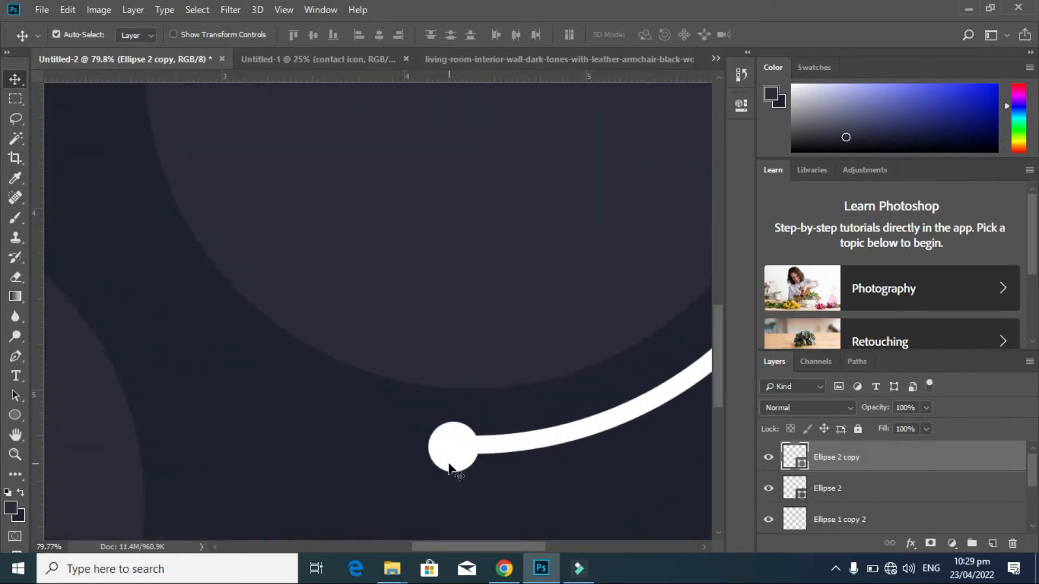
scroll(454, 445, "down", 3)
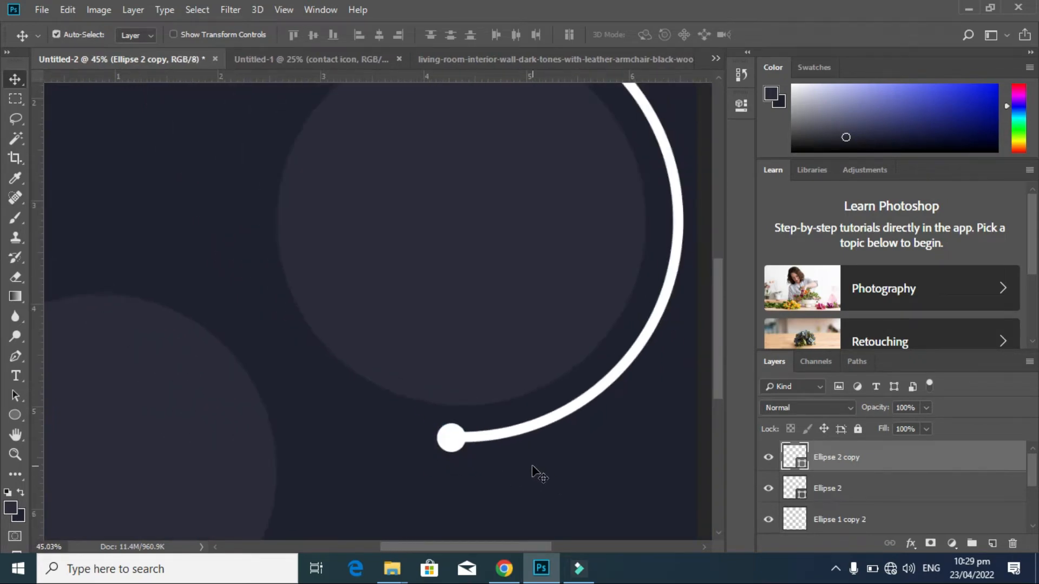
scroll(463, 401, "up", 3)
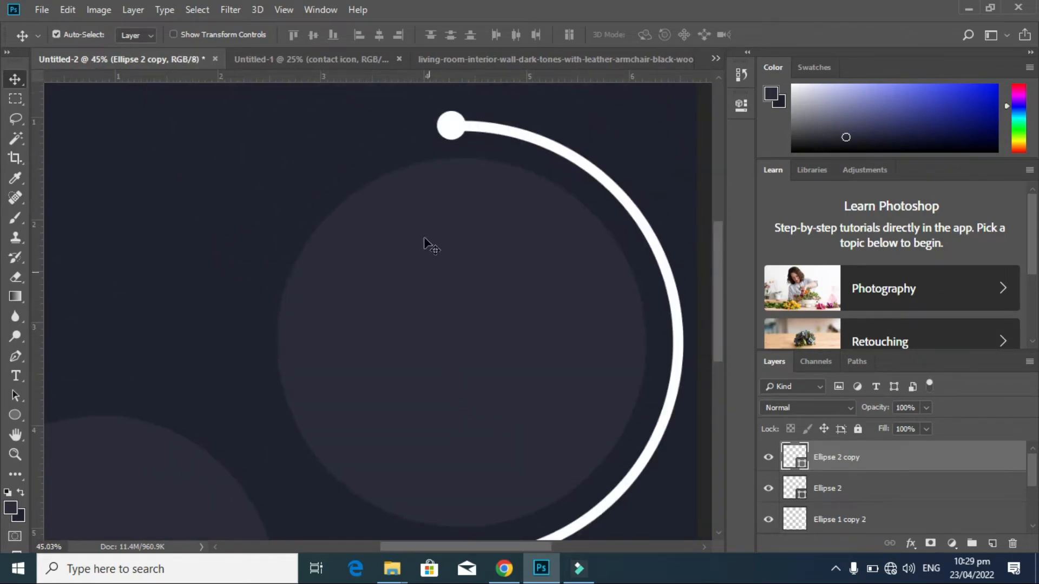
- Try a yellow stroke 64.72 px wide on the large circle inside the arc, and remove it
left_click(453, 129)
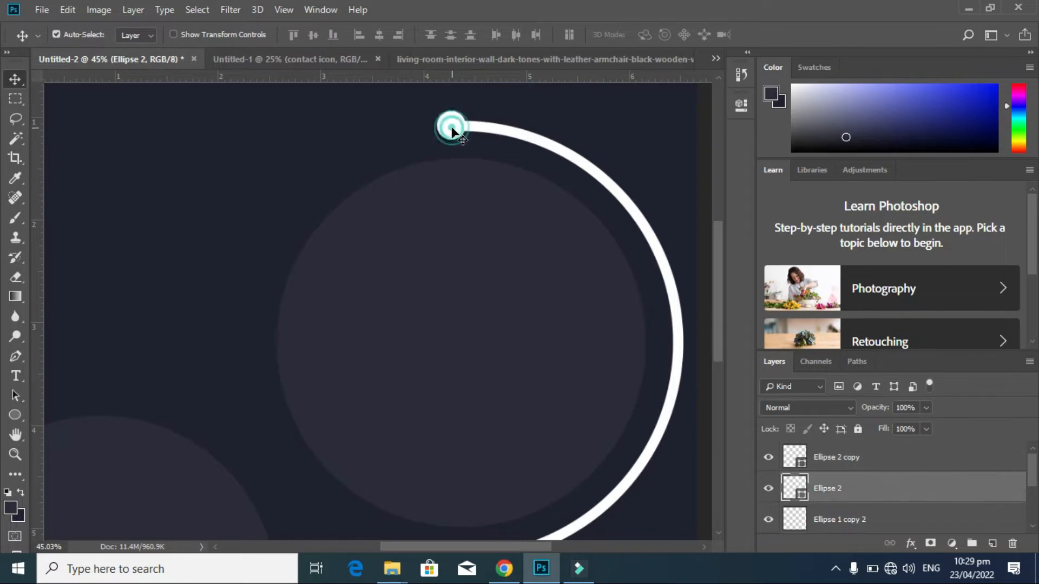
left_click(454, 287)
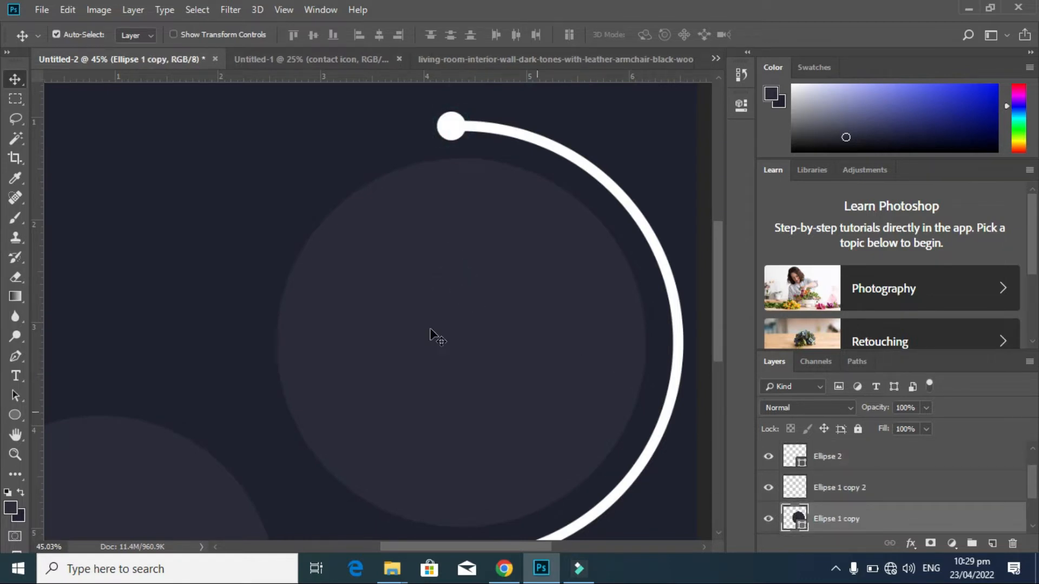
left_click(16, 417)
left_click(140, 34)
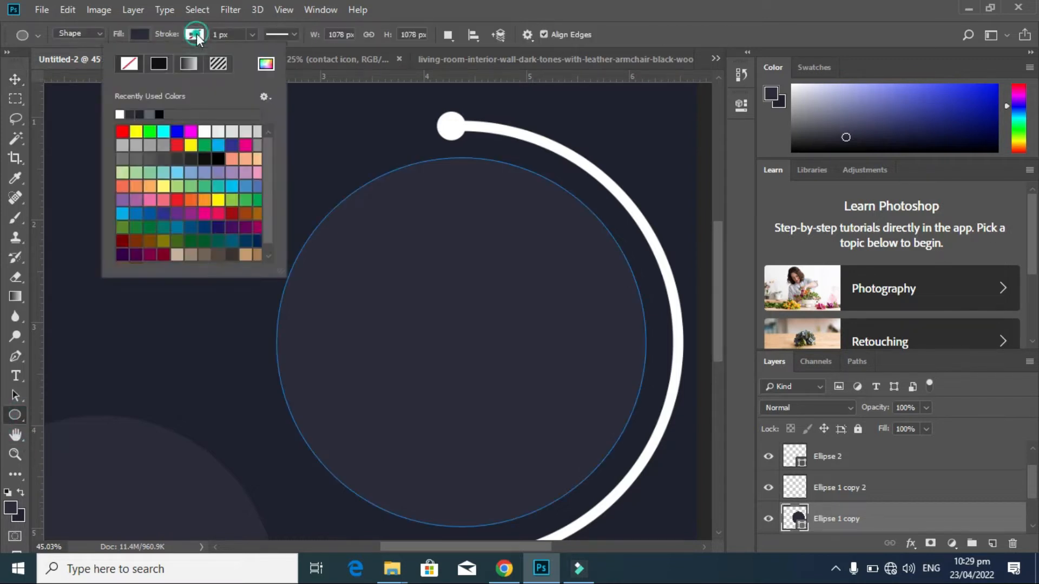
left_click(135, 131)
left_click(252, 34)
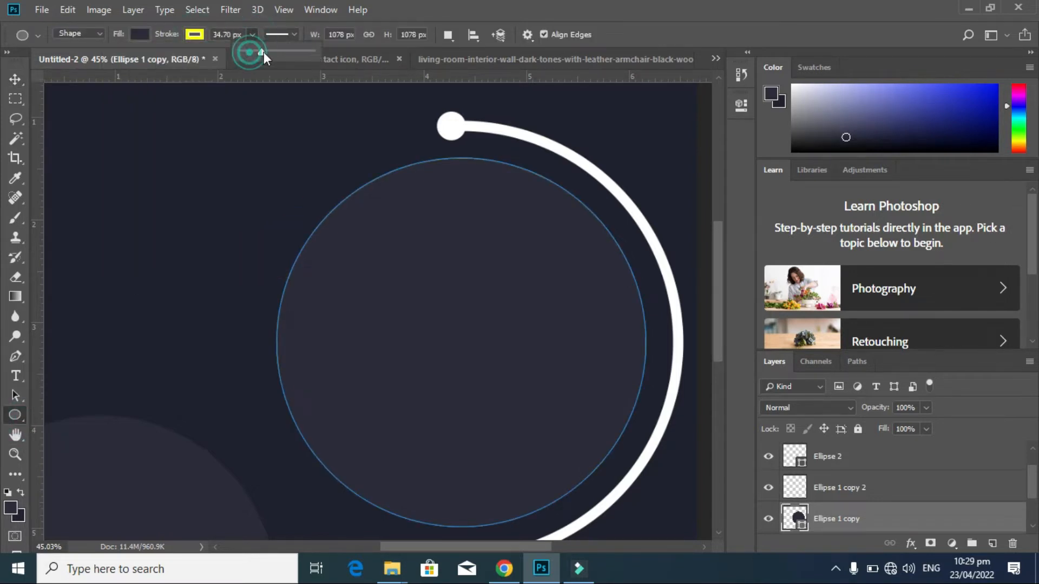
mouse_move(264, 52)
left_mouse_down()
mouse_move(280, 53)
mouse_move(271, 53)
left_mouse_up()
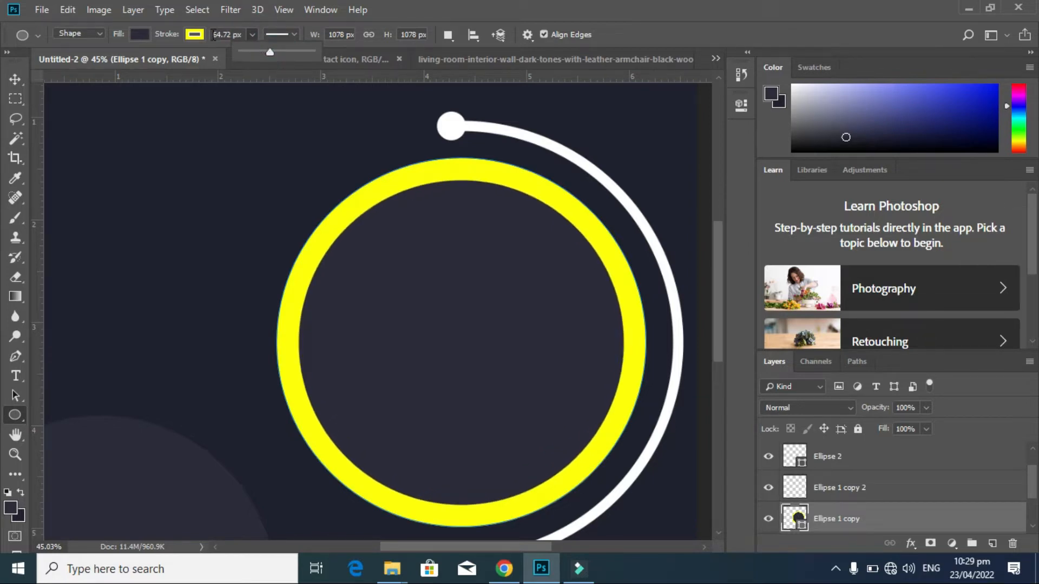
left_click(195, 34)
left_click(129, 63)
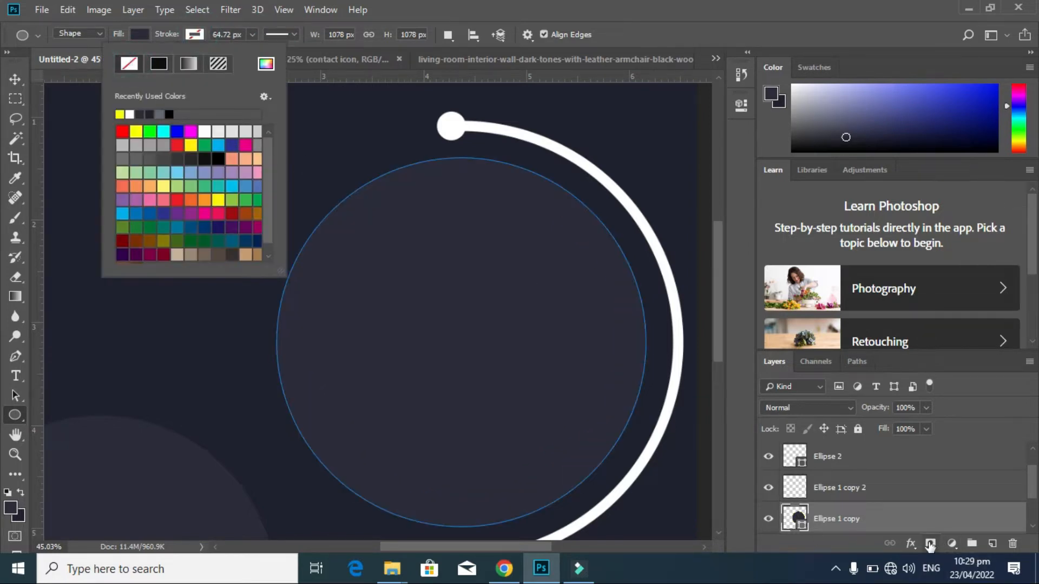
left_click(910, 543)
left_click(933, 432)
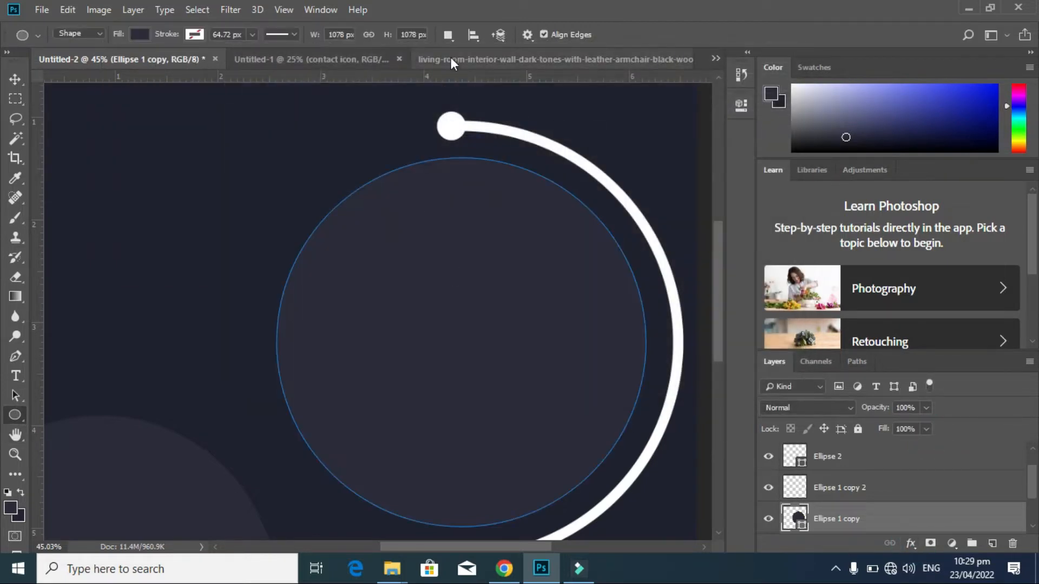
- Copy the living-room photo from its document into Untitled-2 just above the large circle's layer, and clip it to that circle
left_click(451, 58)
key("v")
left_click_drag(456, 309, 489, 357)
scroll(834, 514, "down", 2)
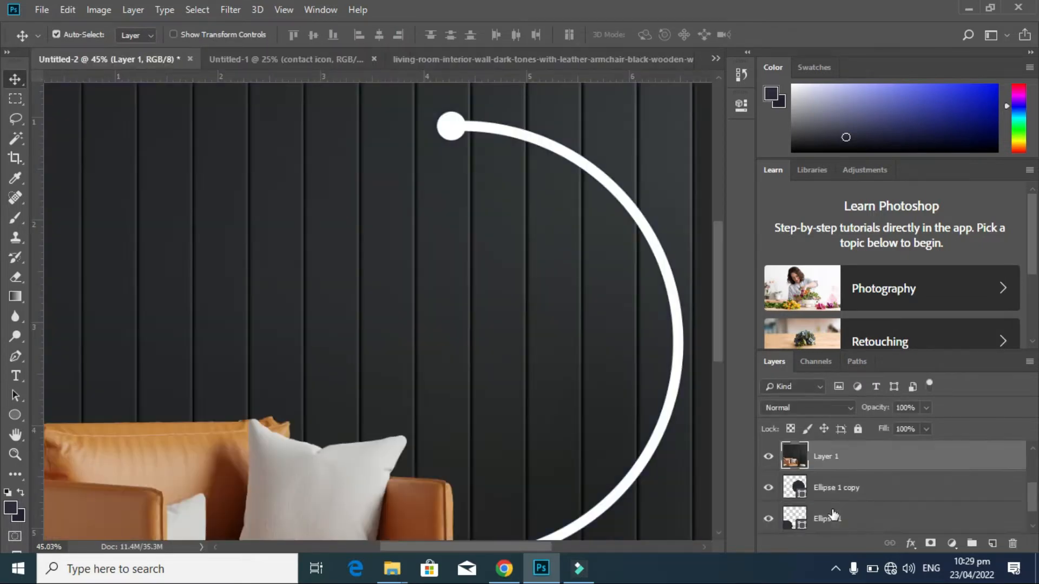
key("super")
key("super")
left_click(857, 467, "alt")
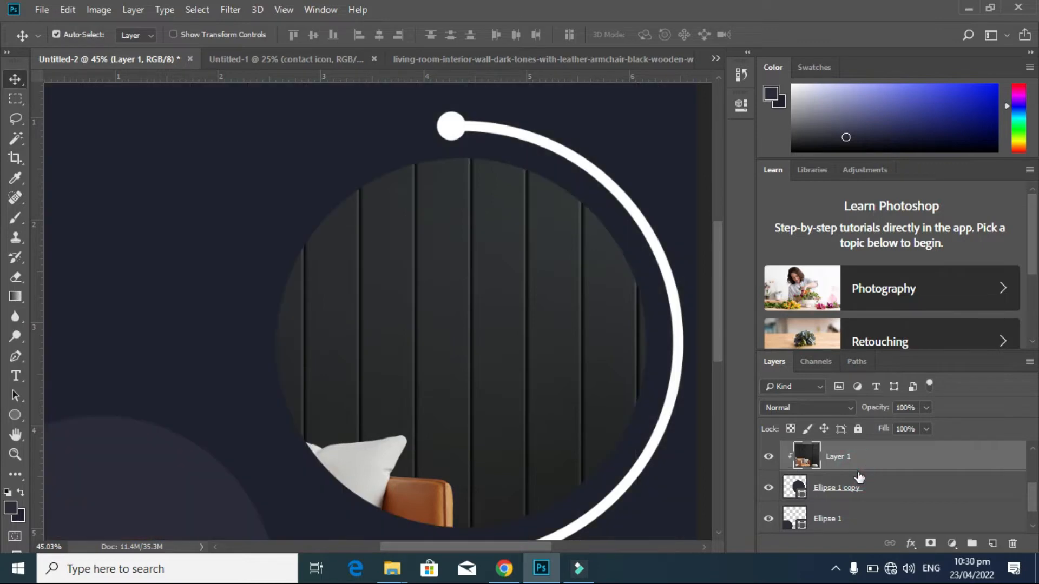
- Scale the clipped living-room photo down to about 37% and shift it slightly upward over the large circle
key("ctrl+t")
scroll(505, 430, "down", 5)
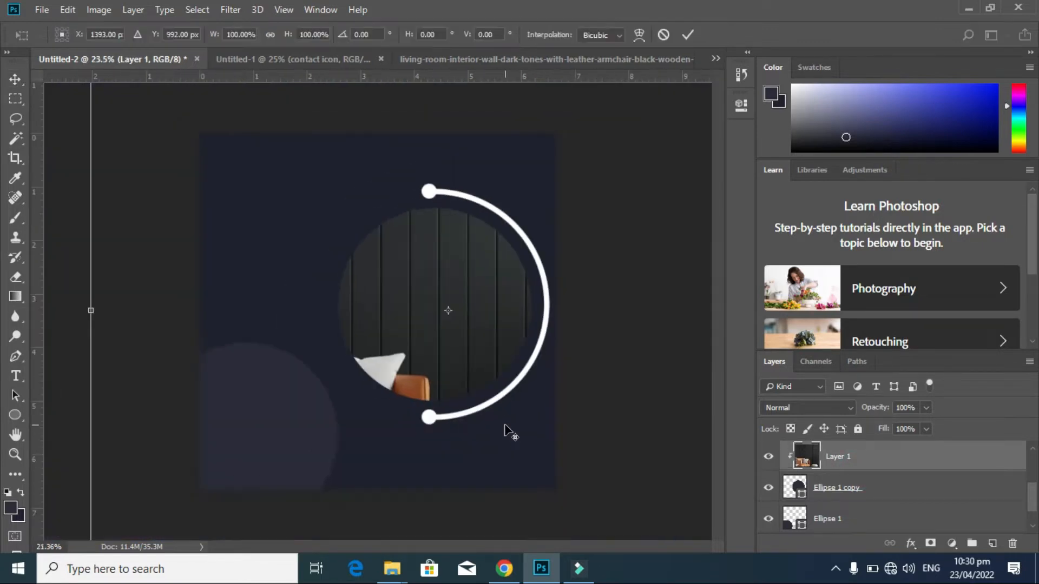
left_click_drag(596, 448, 476, 370)
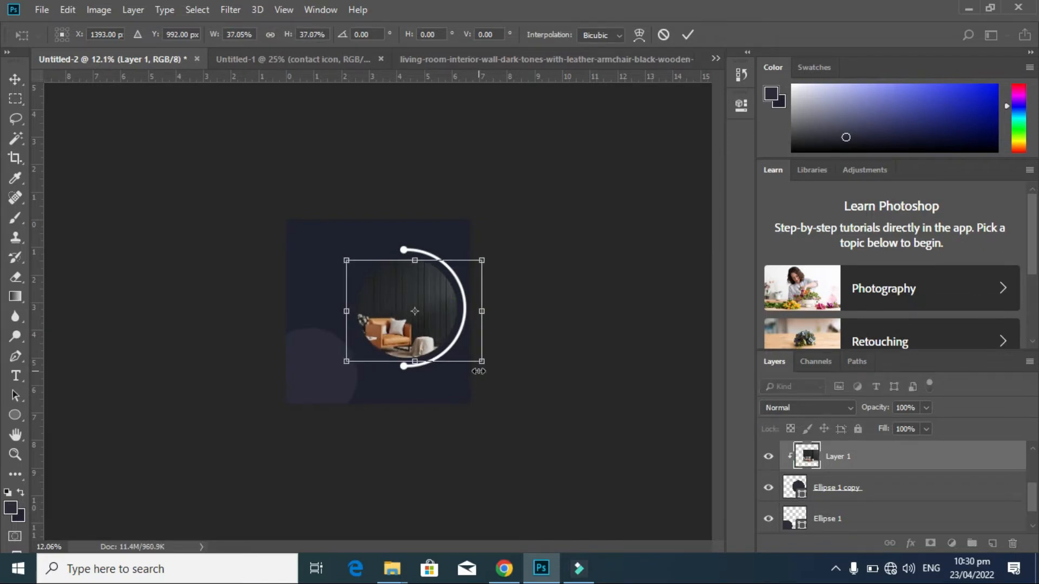
left_click_drag(367, 330, 366, 329)
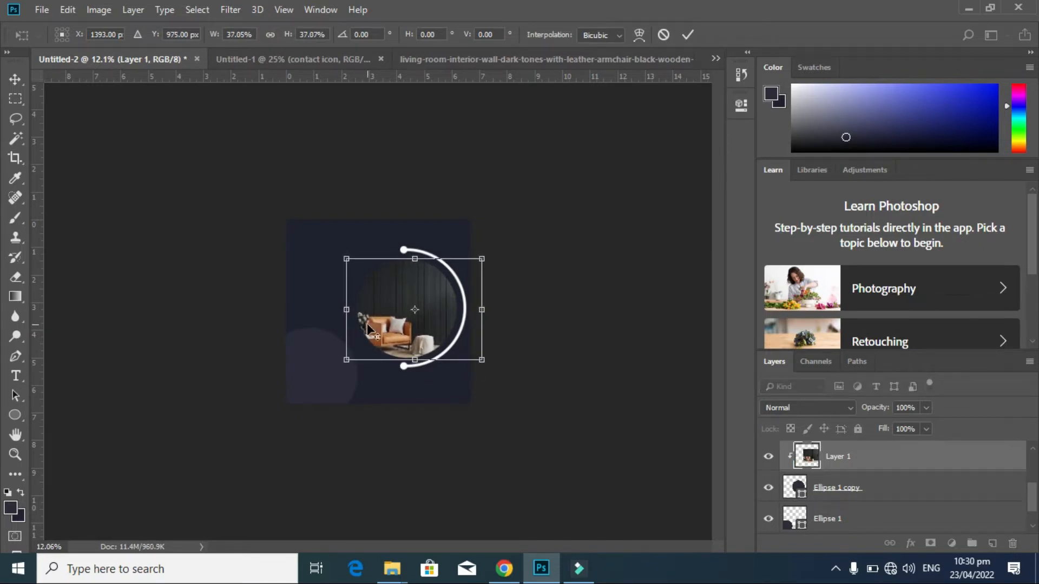
- Move the photo to X 1515 px, Y 951 px so the armchair and side table sit inside the circle
scroll(366, 330, "up", 5)
scroll(470, 378, "up", 3)
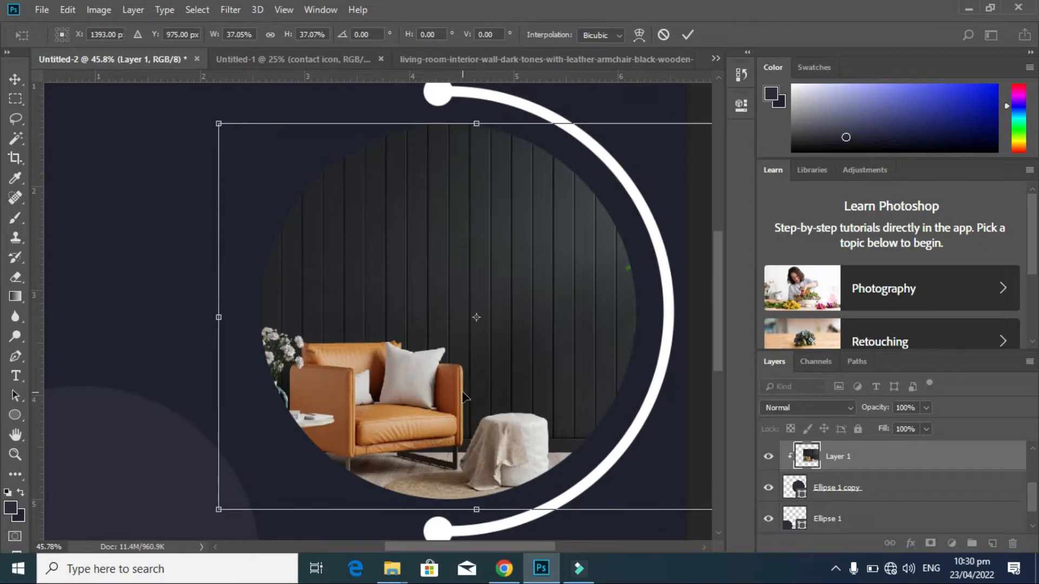
left_click_drag(463, 396, 509, 396)
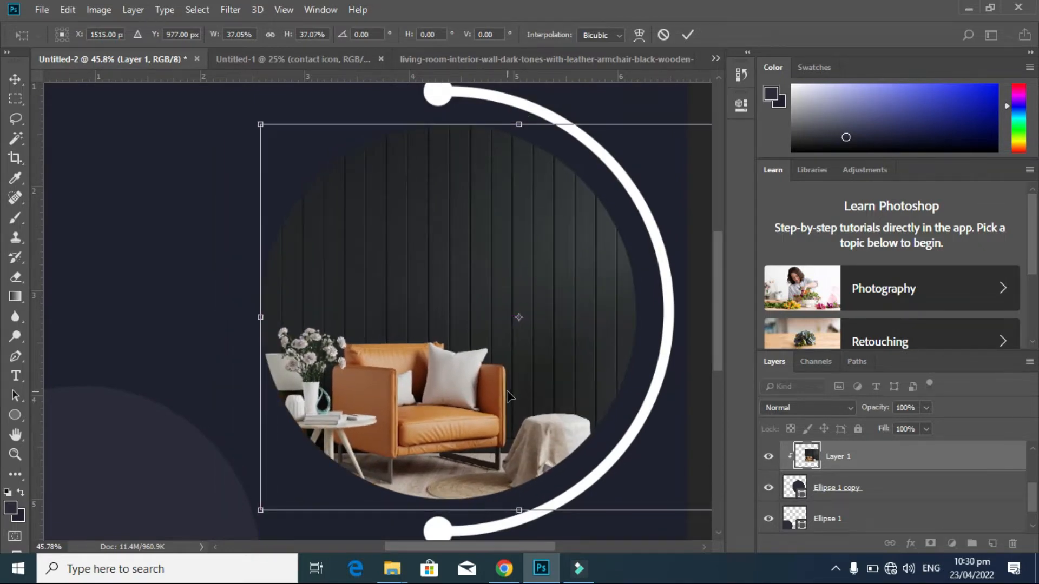
key("Up")
key("Up")
key("Up")
key("Up")
key("Up")
key("Up")
key("Up")
key("Up")
key("Up")
key("Up")
key("Up")
key("Up")
key("Up")
key("Up")
key("Up")
key("Up")
key("Up")
key("Up")
key("Up")
key("Up")
key("Up")
key("Up")
key("Up")
key("Up")
key("Up")
key("Up")
key("Up")
key("Up")
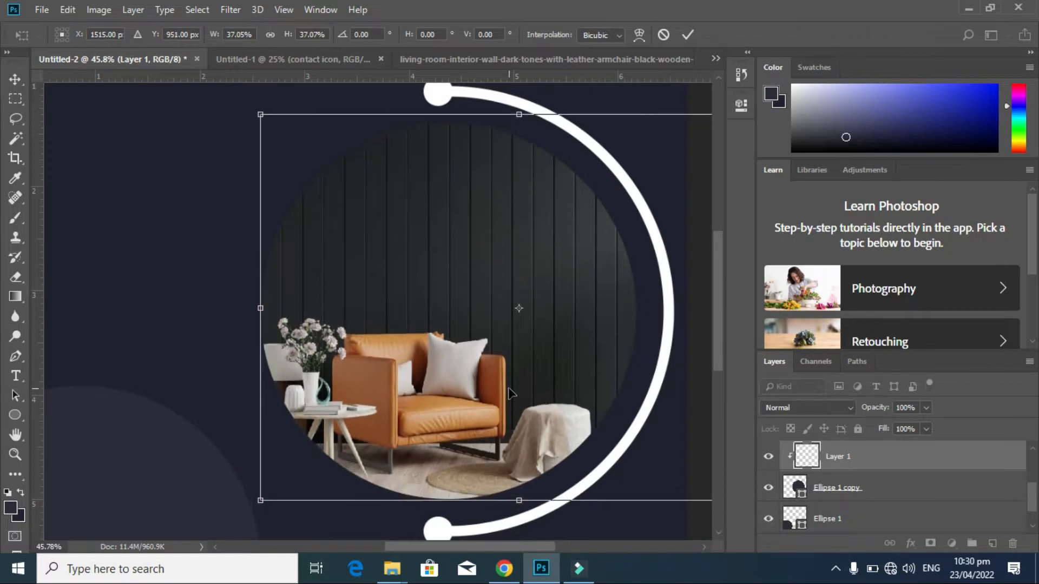
key("Return")
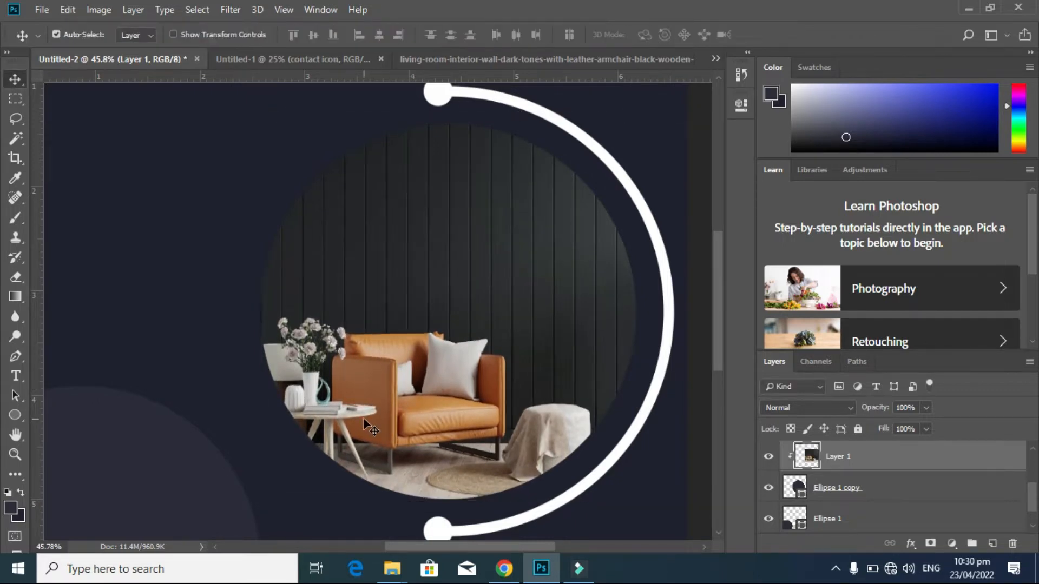
- Add a Stroke layer style to the large circle in tan (c49464), sampling the color from the armchair
left_click(859, 489)
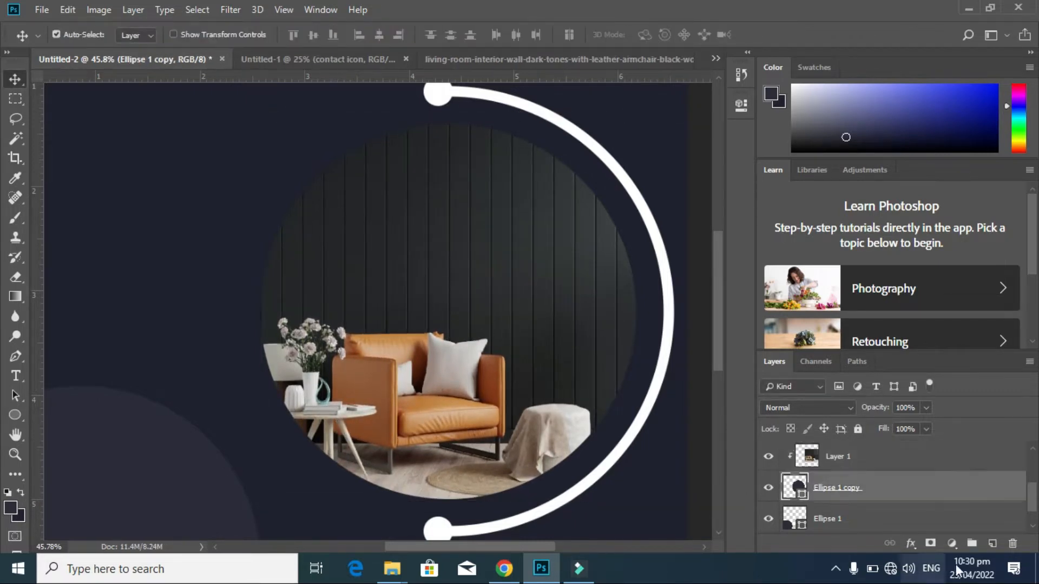
left_click(911, 542)
left_click(929, 424)
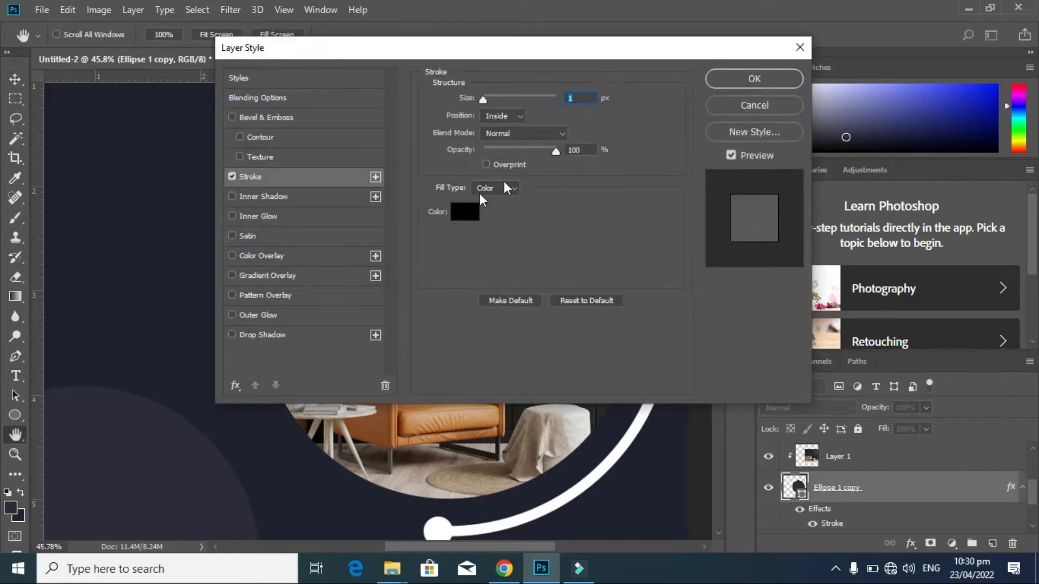
left_click(465, 211)
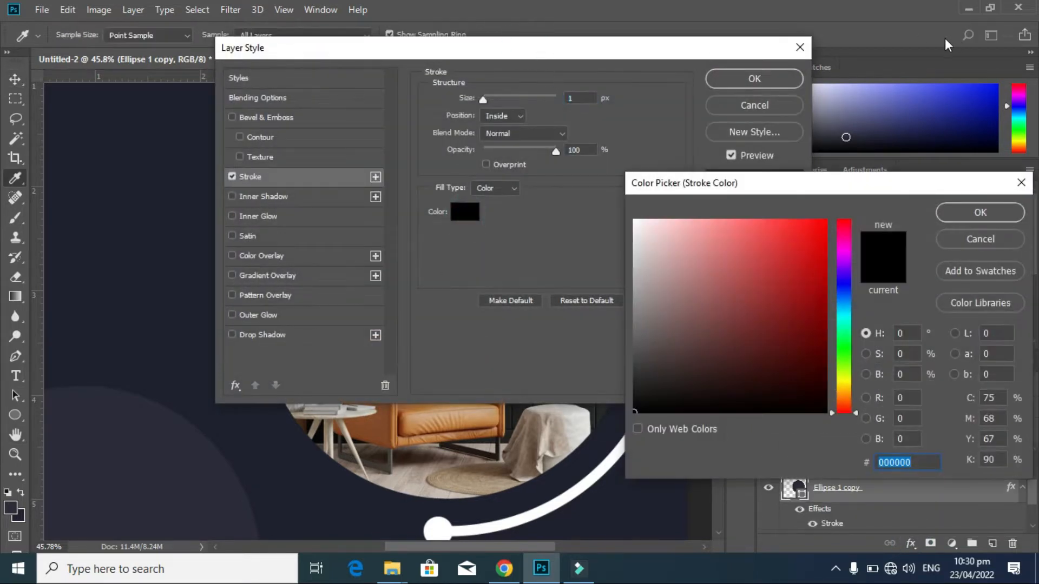
left_click(397, 426)
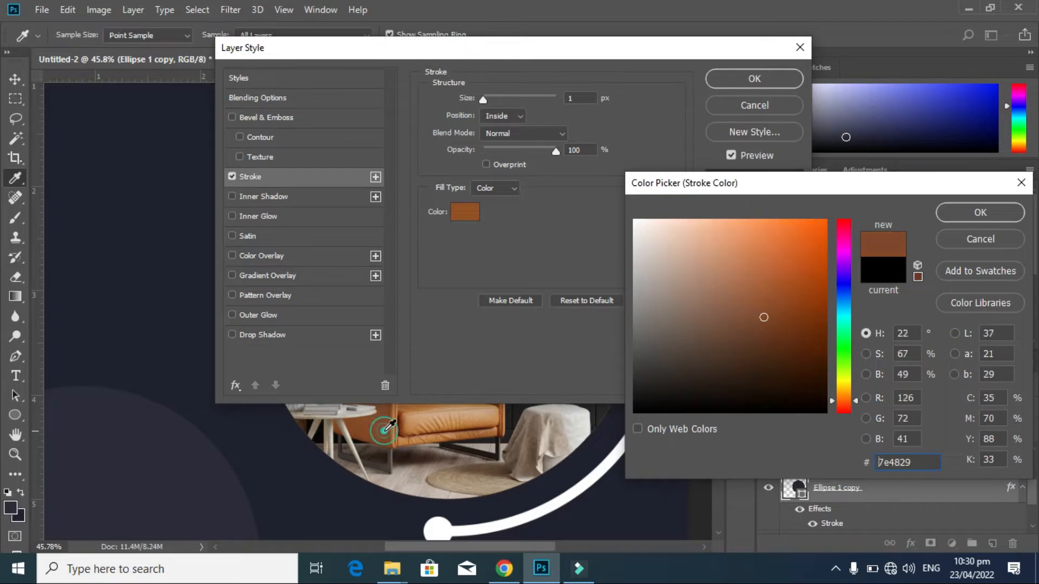
left_click(443, 410)
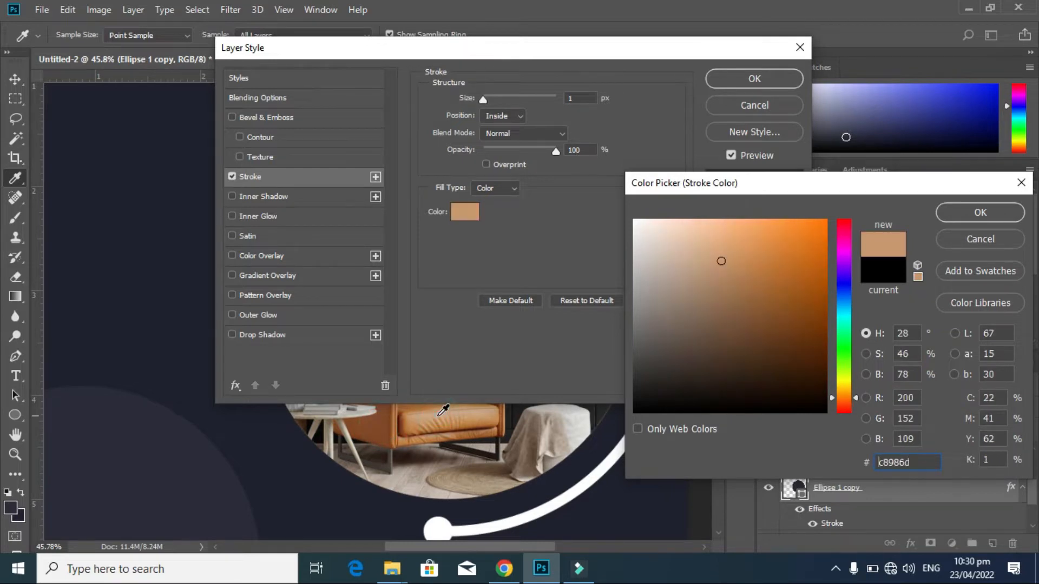
left_click(412, 419)
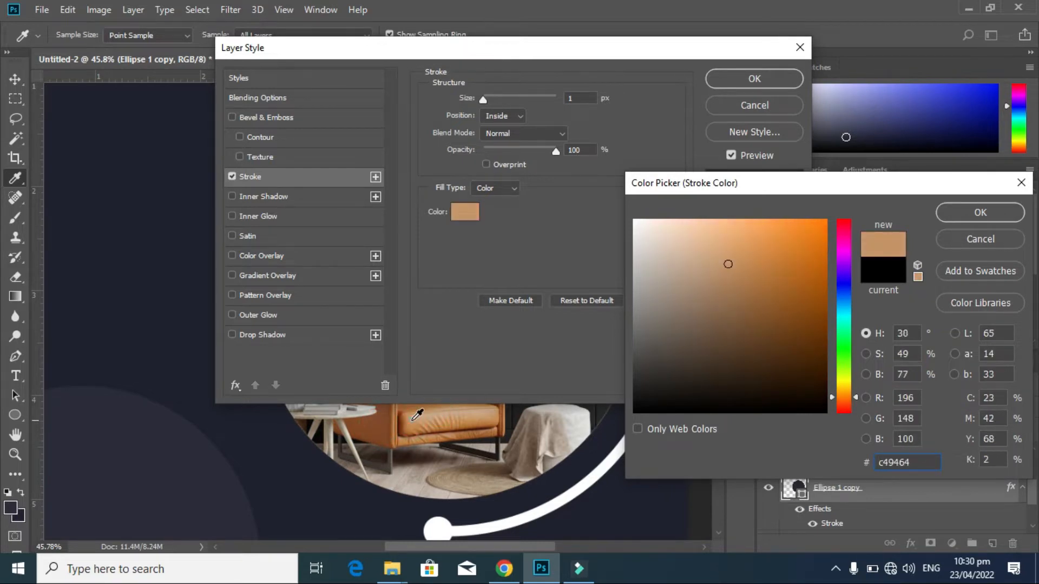
left_click(974, 212)
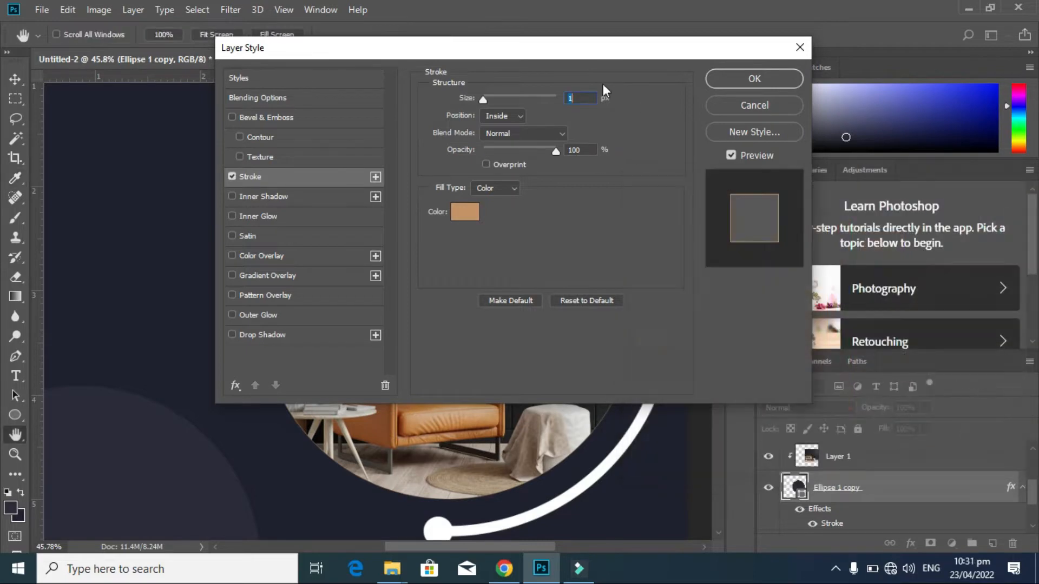
- Set the circle's stroke size to 43 px and its position to Outside
left_click_drag(621, 50, 870, 75)
left_click_drag(771, 106, 802, 105)
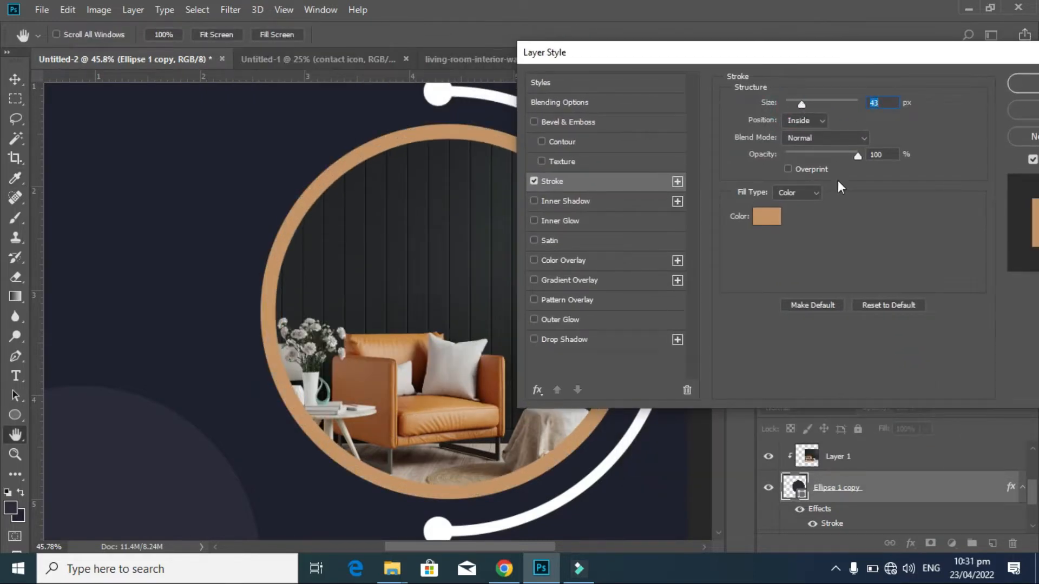
left_click(805, 121)
left_click(800, 134)
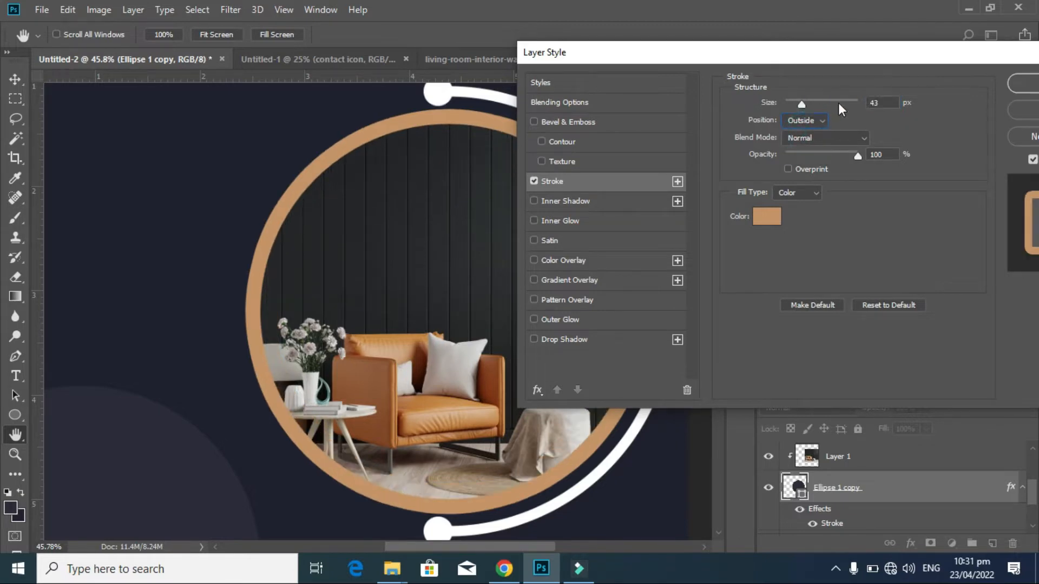
- Reduce the circle's stroke size to 30 px
left_click(884, 101)
key("Down")
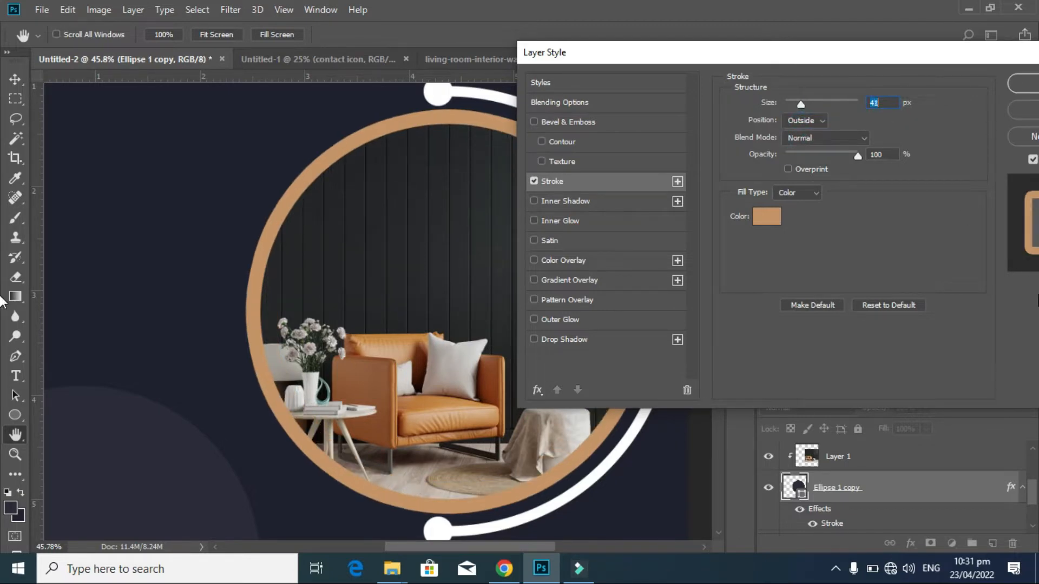
key("Down")
key("Down")
key("Down")
key("Down")
key("Down")
key("Down")
key("Down")
key("Down")
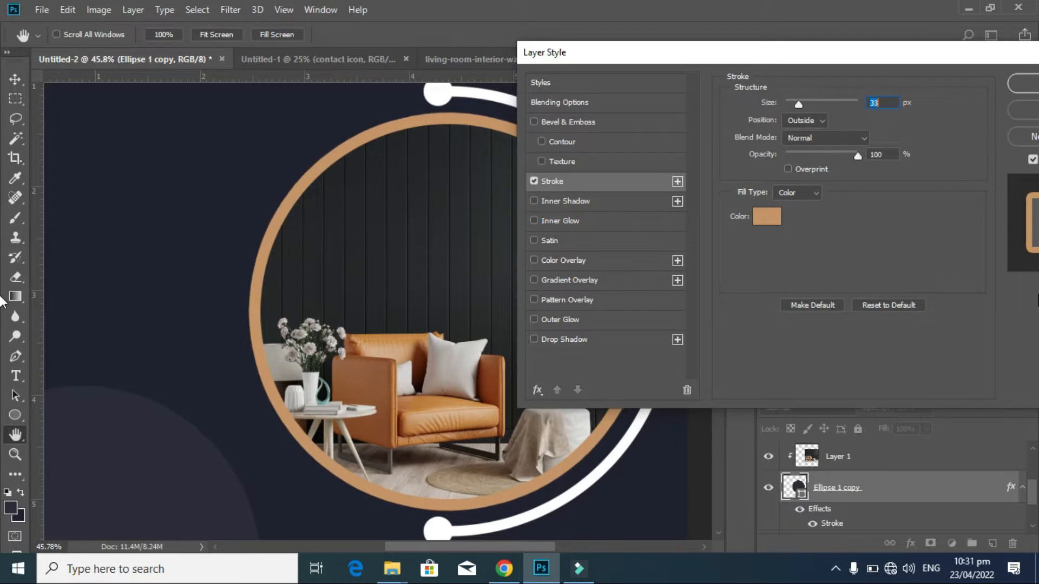
key("Up")
key("Down")
key("Down")
key("Down")
key("Down")
key("Down")
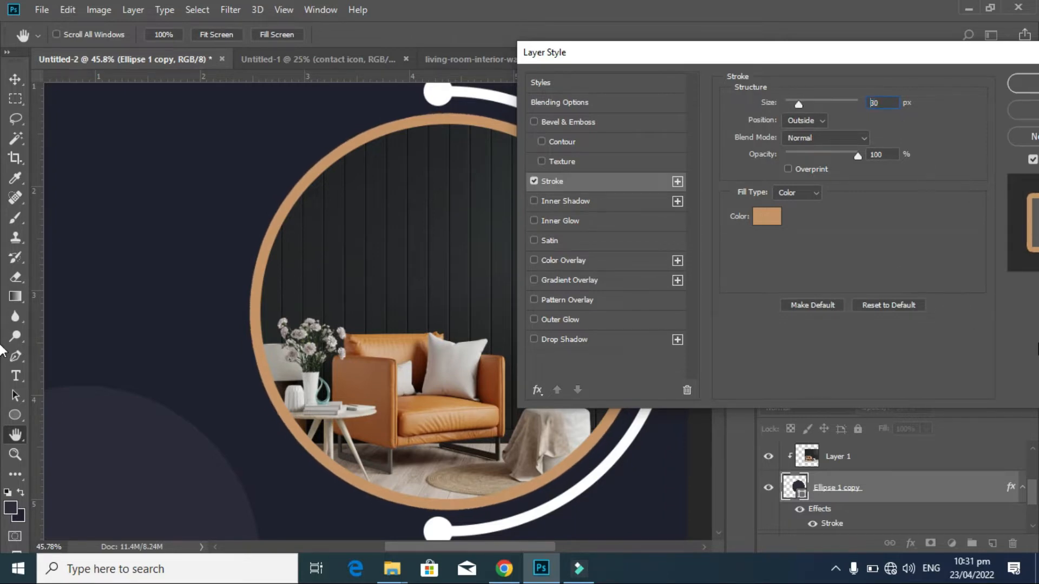
- Change the tan stroke's position on the large photo circle to Center
left_click(1024, 85)
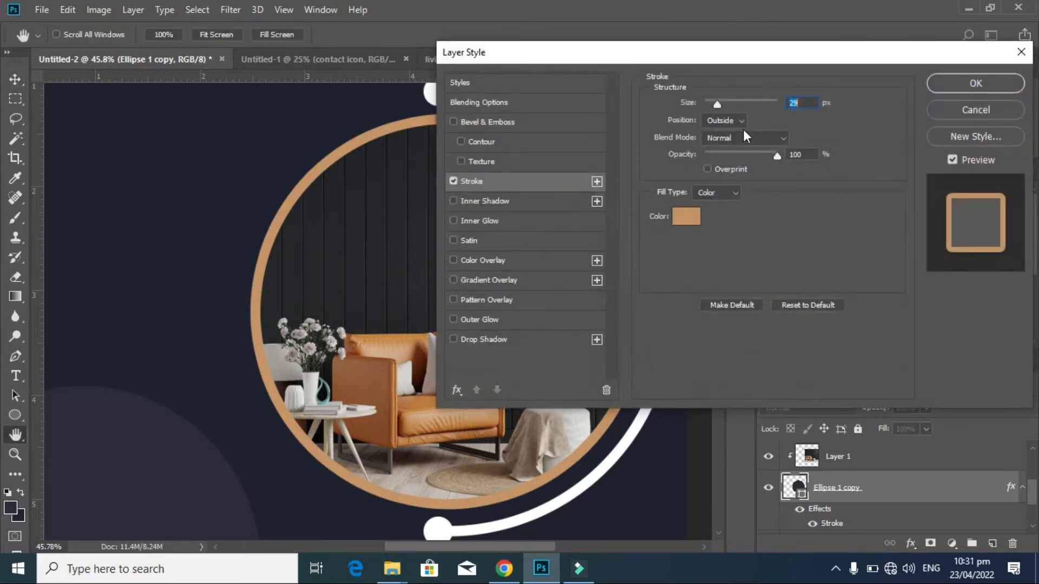
left_click(712, 122)
left_click(722, 159)
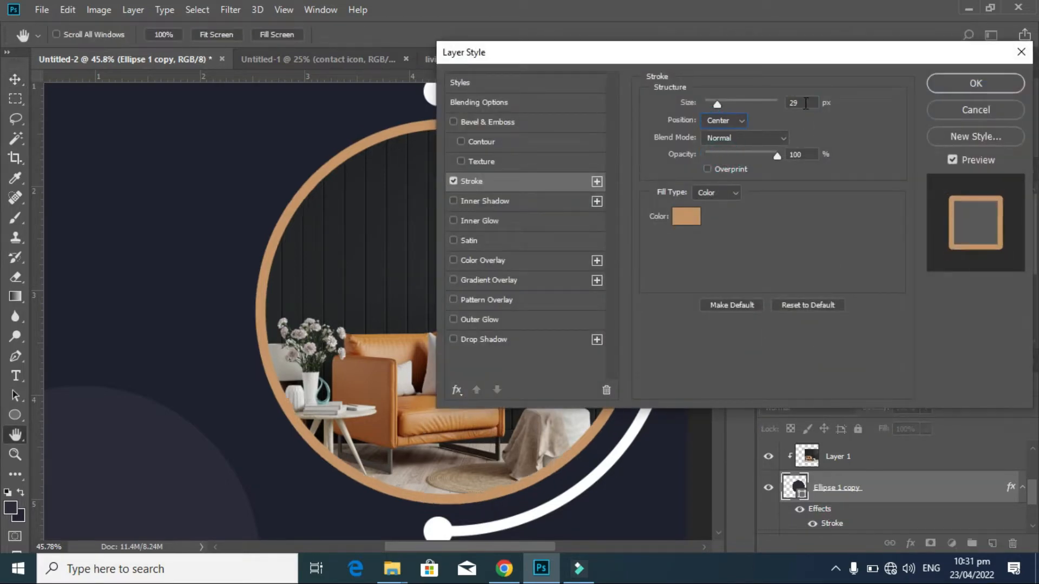
- Increase the tan stroke's size to 44 px and apply the layer style
left_click_drag(639, 52, 800, 59)
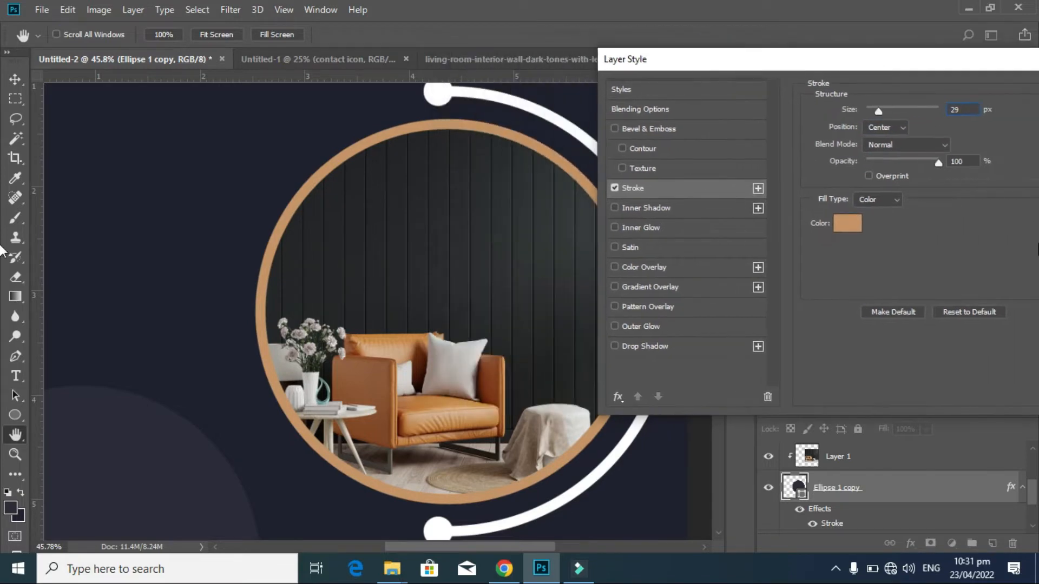
key("Up")
key("Up")
key("Up")
key("Up")
key("Up")
key("Up")
key("Up")
key("Up")
key("Up")
key("Up")
key("Up")
key("Up")
key("Up")
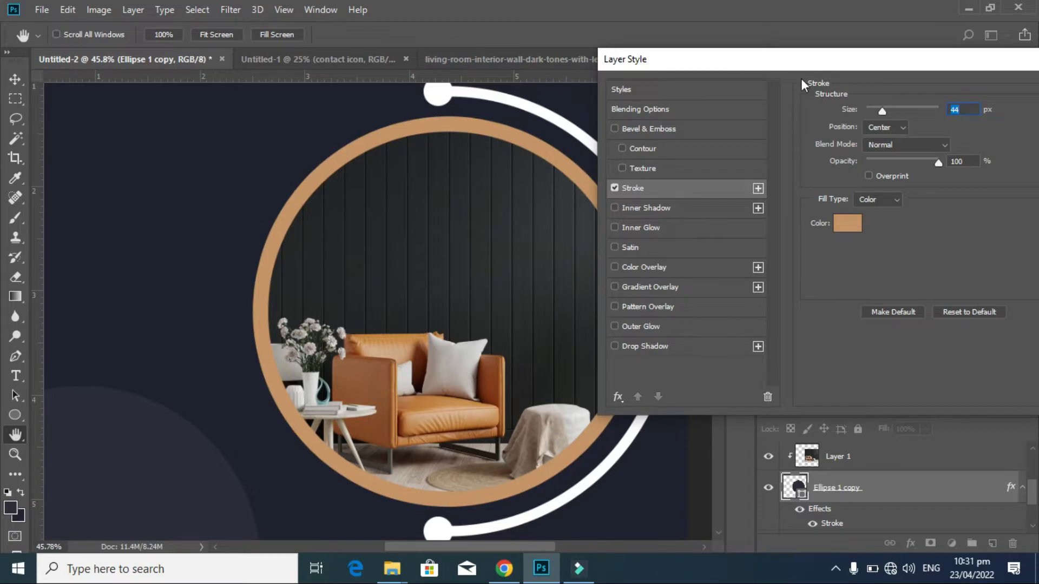
left_click_drag(816, 52, 683, 52)
left_click(978, 96)
- Move the plain dark circle up so that it sits partly behind the photo circle's left side
left_click_drag(92, 438, 246, 235)
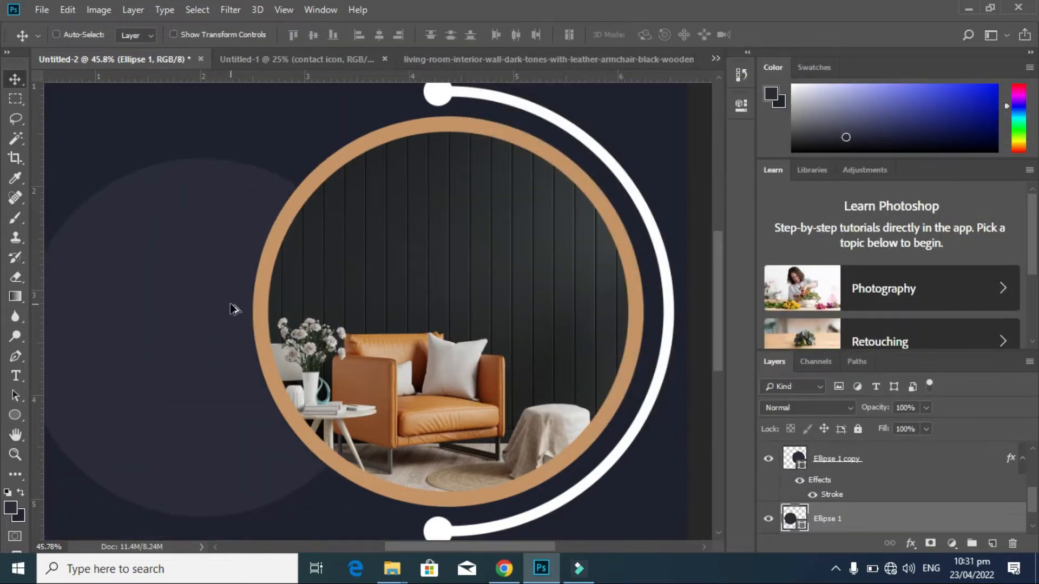
scroll(232, 304, "down", 3)
left_click_drag(228, 317, 251, 319)
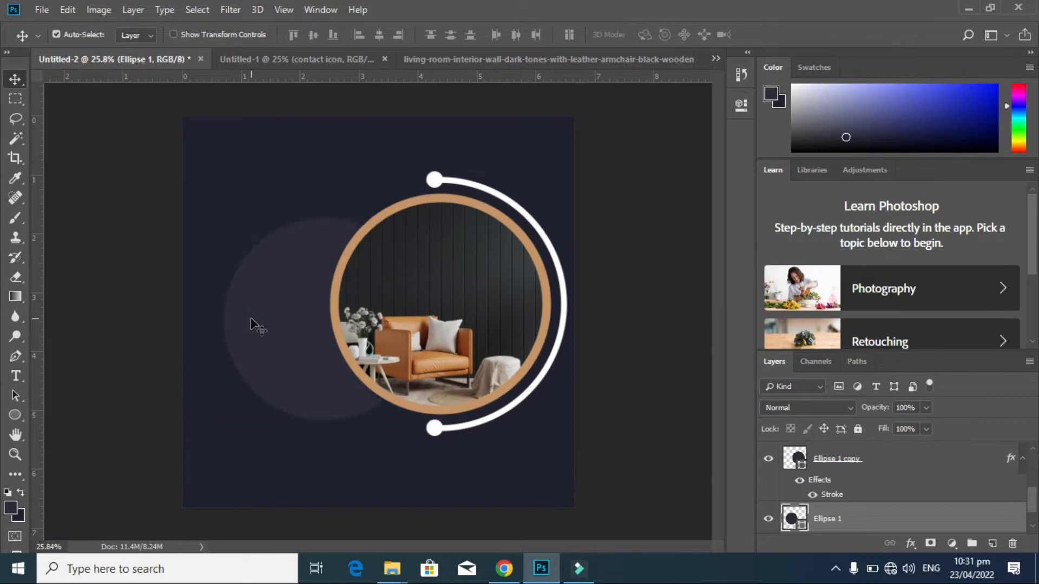
- Scale the plain dark circle to 78.54% and position it at X 714.5 px, Y 1041.5 px
key("ctrl+t")
left_click_drag(221, 223, 236, 250)
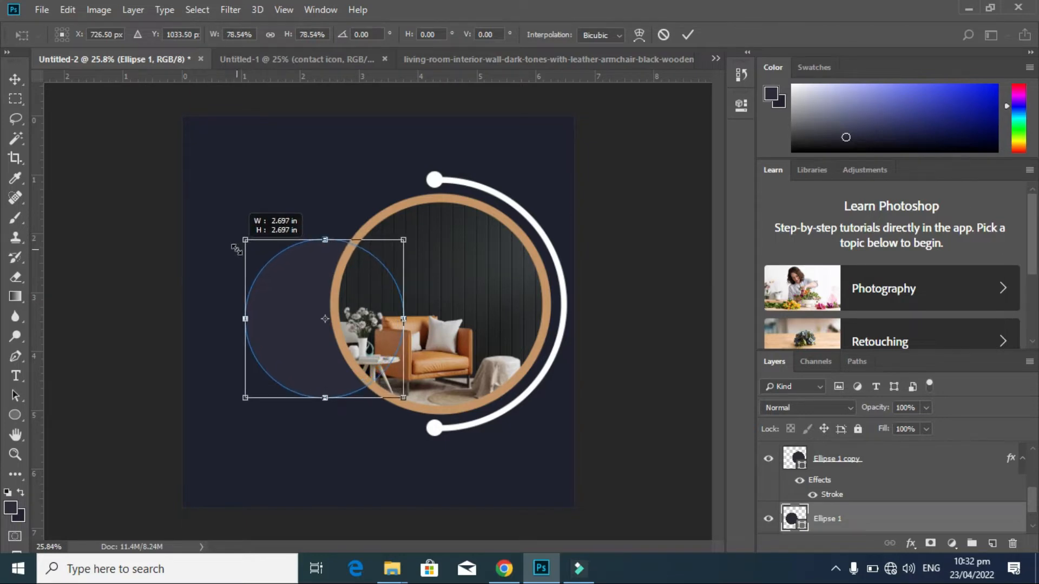
left_click_drag(279, 318, 277, 320)
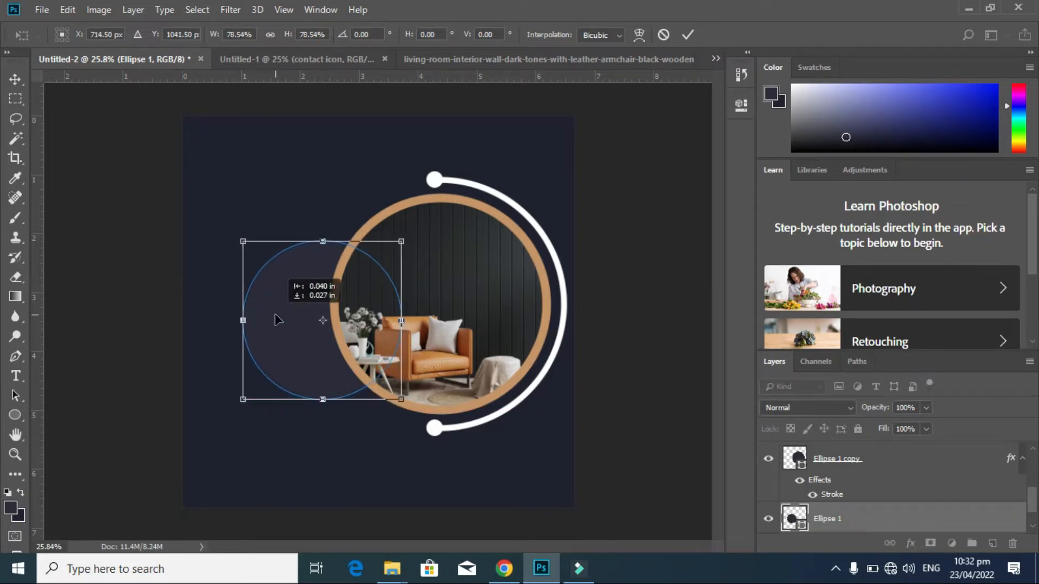
key("Return")
- Start a Free Transform on the living-room photo layer
left_click(429, 320)
key("ctrl+t")
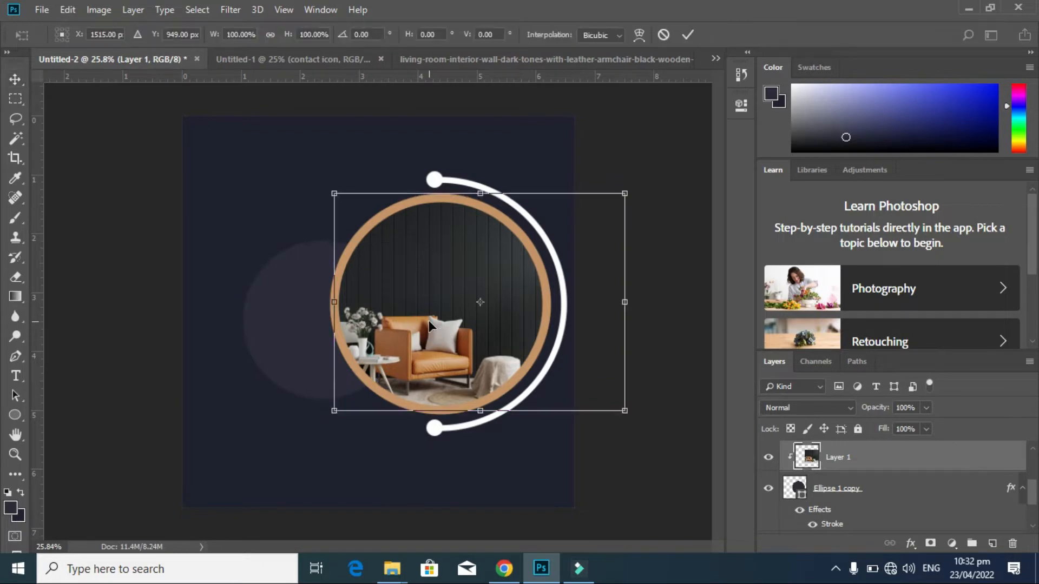
right_click(429, 320)
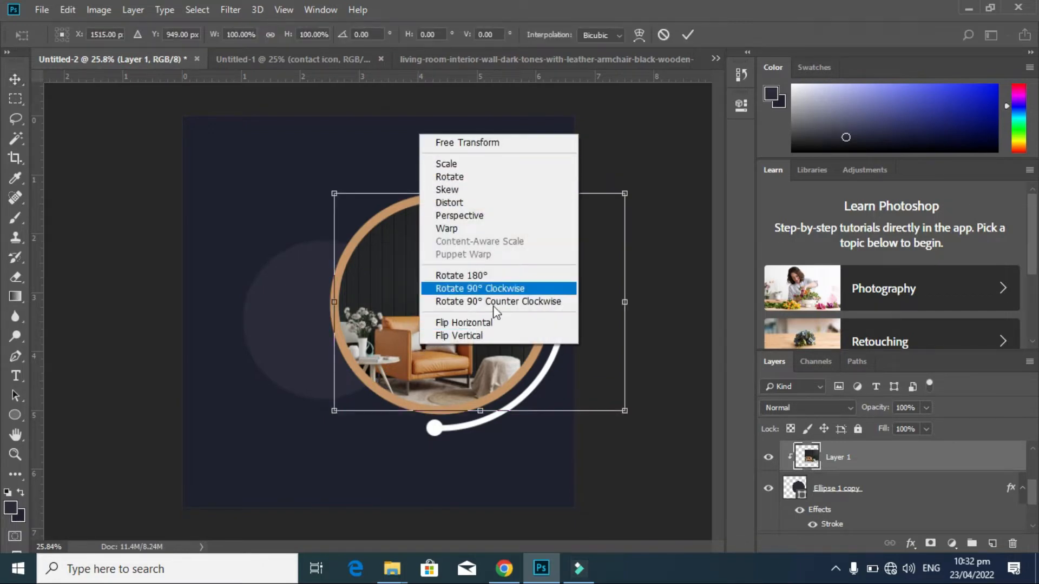
left_click(487, 335)
key("ctrl+z")
right_click(471, 310)
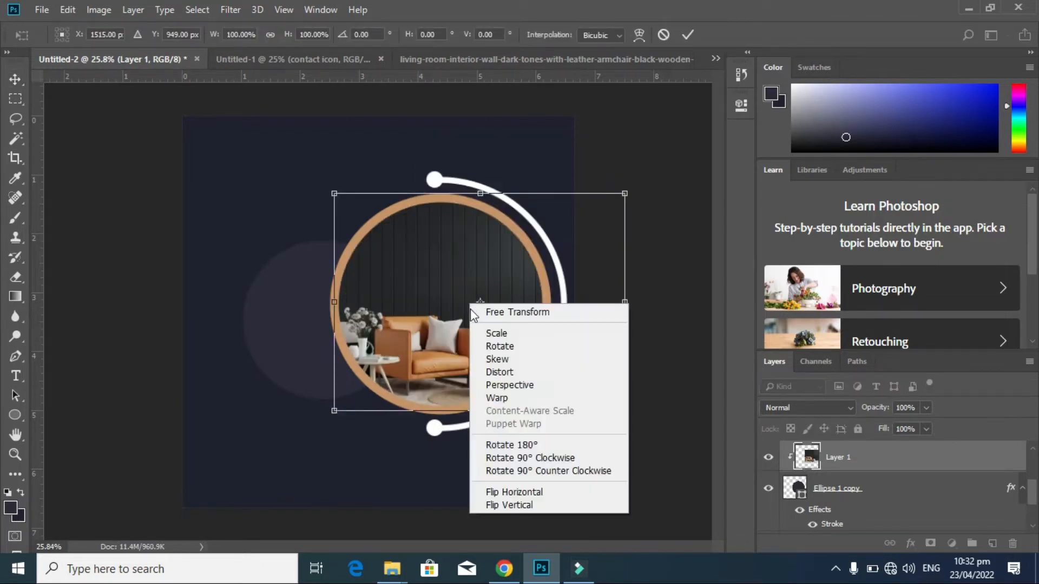
left_click(494, 504)
key("ctrl+z")
- Flip the living-room photo horizontally and move it to X 1119 px, Y 943 px inside the circle
right_click(447, 301)
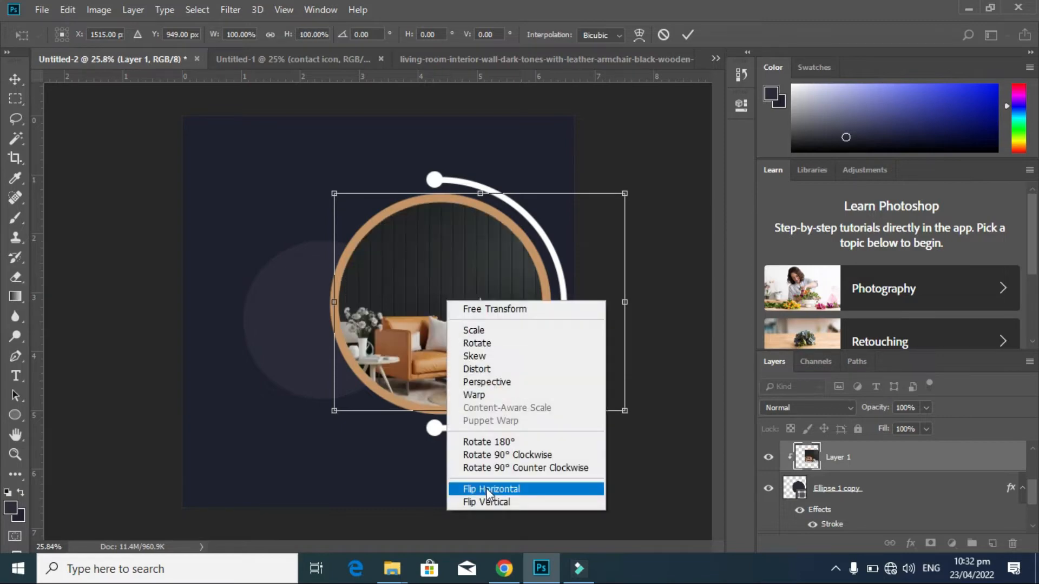
left_click(489, 490)
left_click_drag(441, 357, 366, 352)
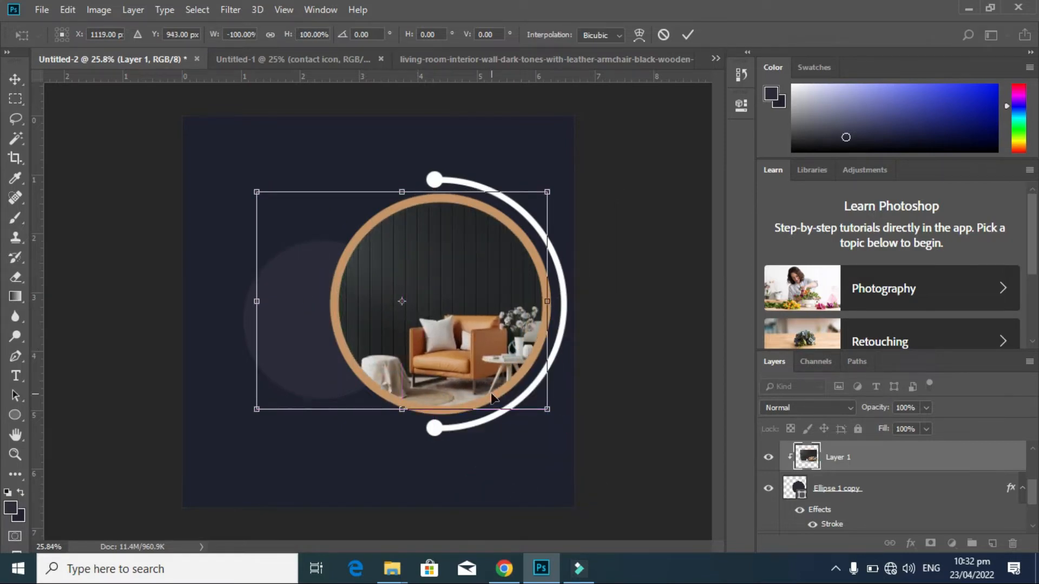
- Nudge the flipped photo up and left to X 1104 px, Y 928 px and apply the transform
key("Up")
key("Up")
key("Up")
key("Up")
key("Up")
key("Up")
key("Up")
key("Up")
key("Up")
key("Up")
key("Up")
key("Up")
key("Up")
key("Up")
key("Up")
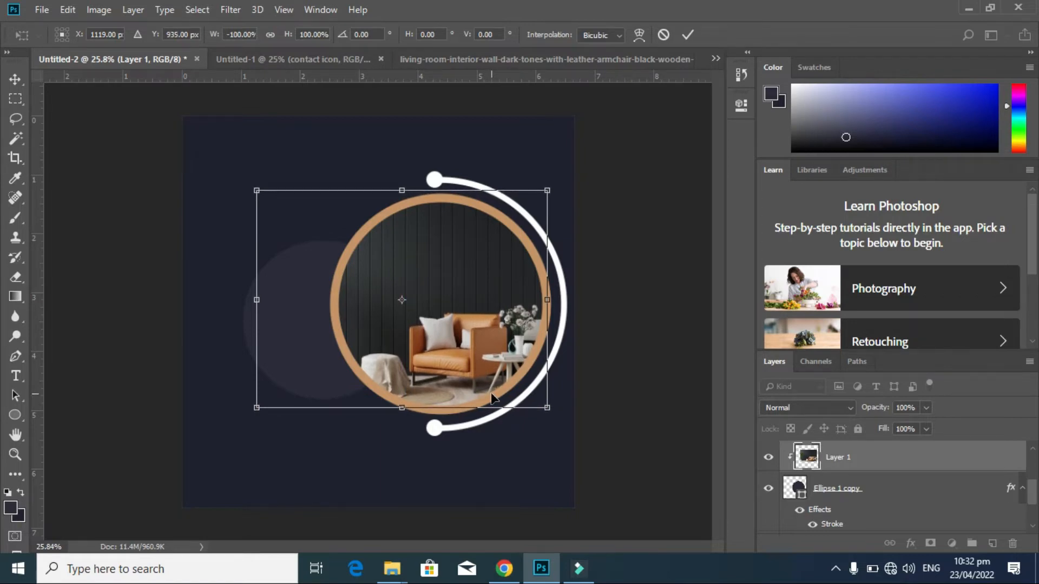
key("Left")
key("Left")
key("Left")
key("Left")
key("Left")
key("Left")
key("Left")
key("Left")
key("Left")
key("Left")
key("Left")
key("Left")
key("Left")
key("Left")
key("Left")
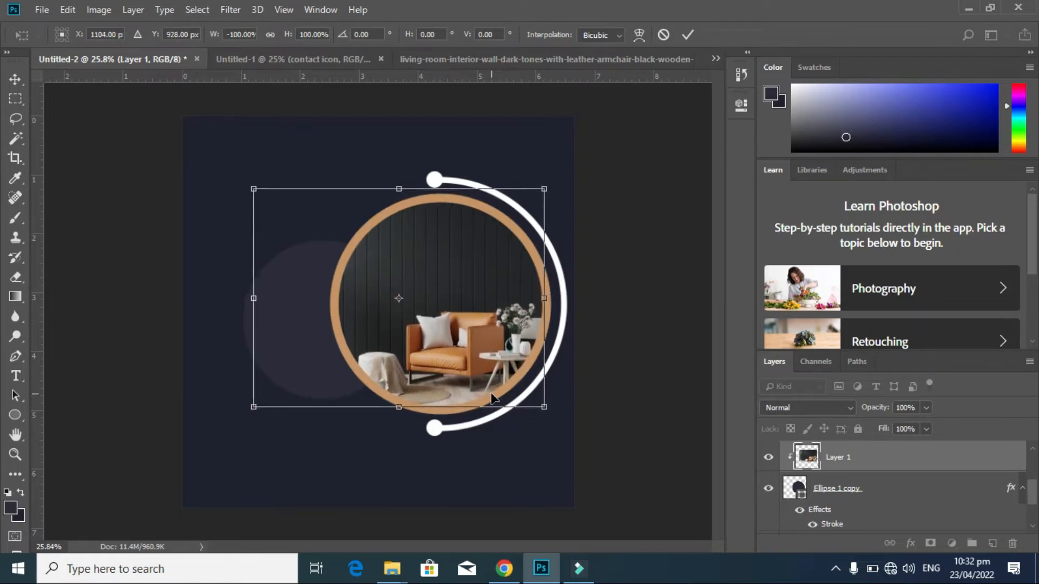
key("Return")
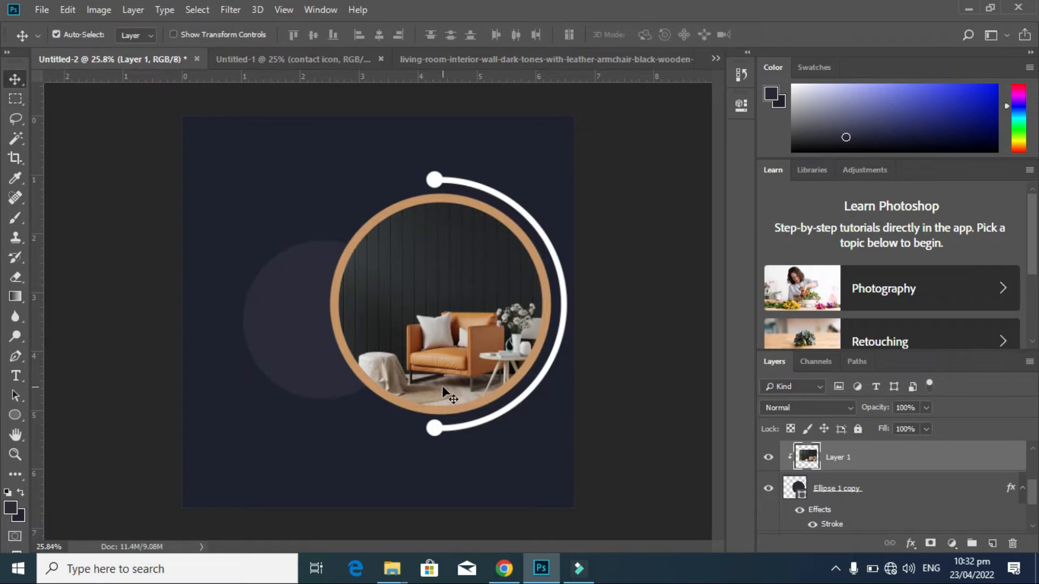
- Enlarge the plain dark circle behind the photo to 118.17%
left_click(288, 352)
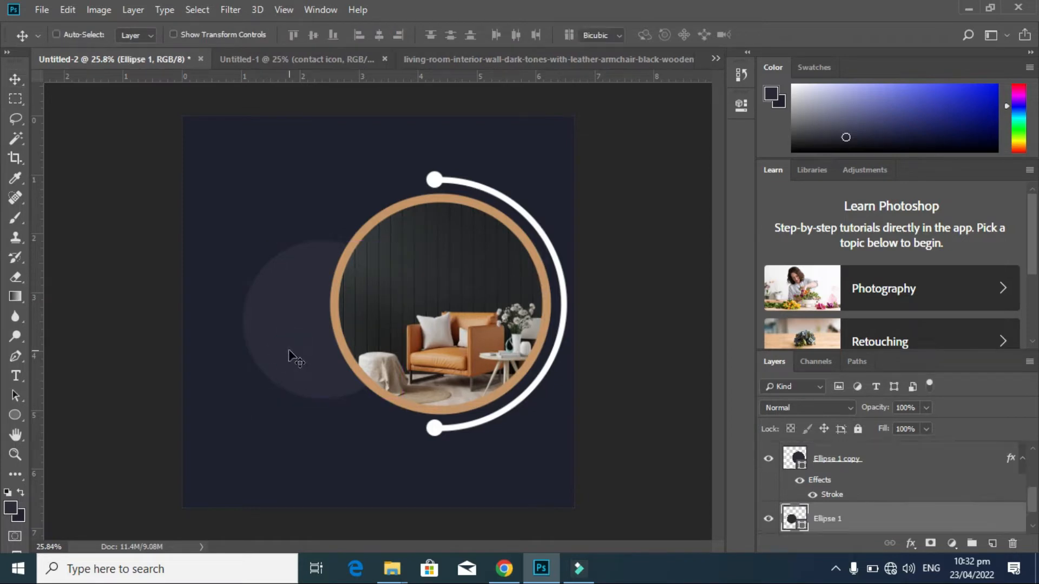
key("ctrl+t")
left_click_drag(399, 399, 418, 416)
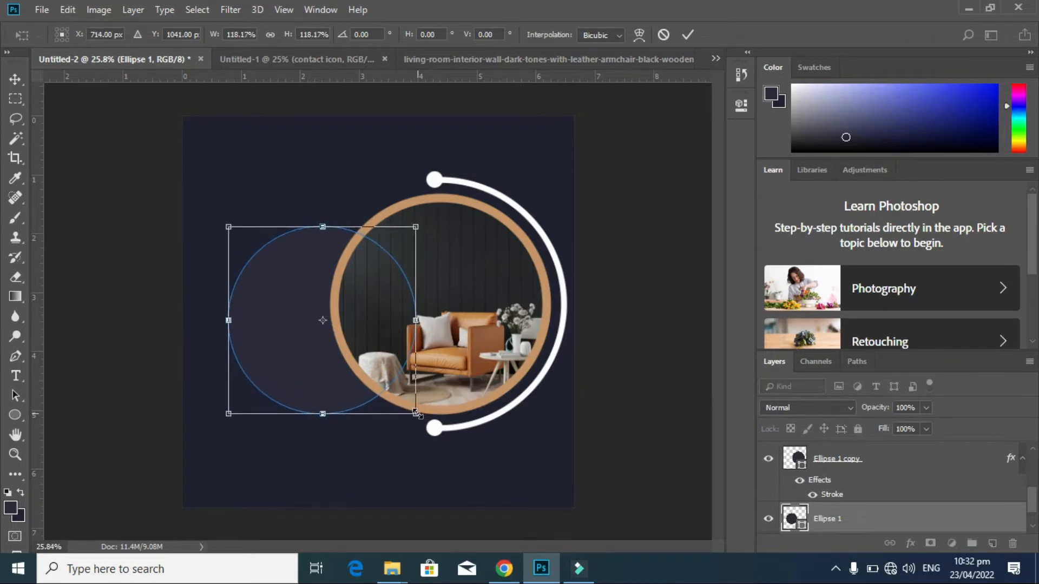
key("Return")
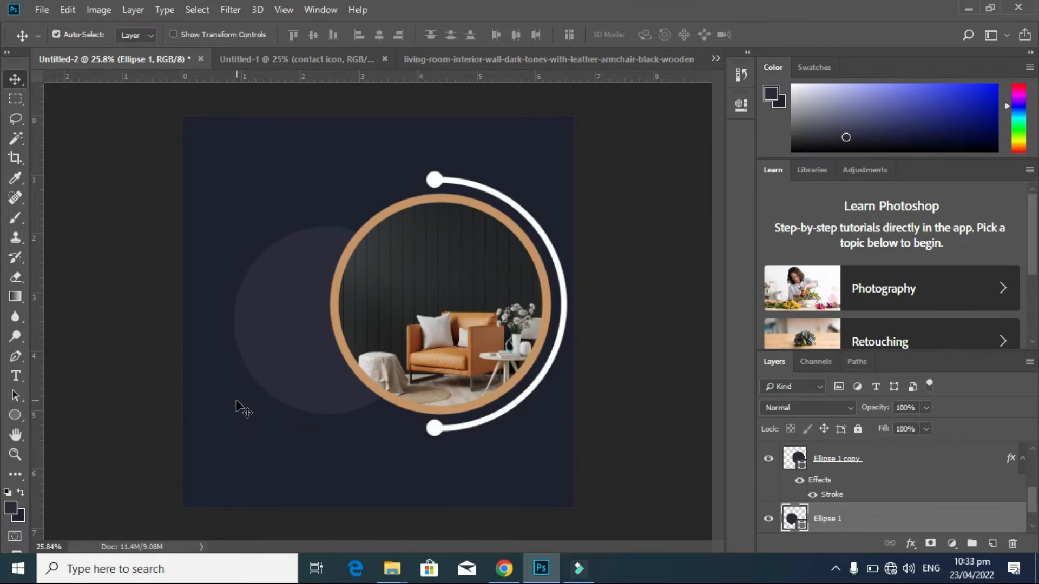
left_click(15, 415)
scroll(893, 487, "up", 3)
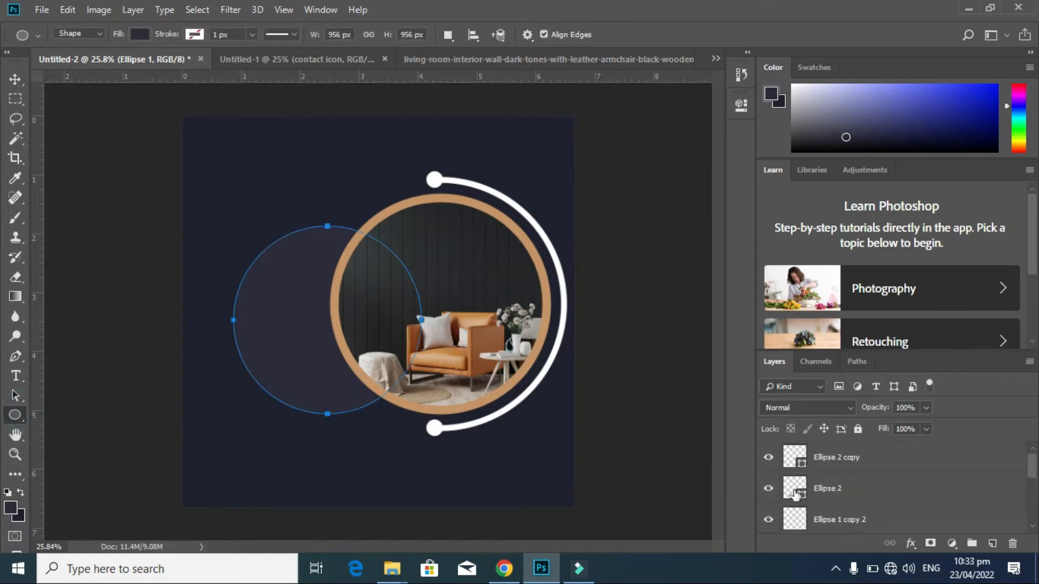
left_click(858, 456)
left_click_drag(261, 291, 385, 408)
left_click(693, 101)
double_click(794, 456)
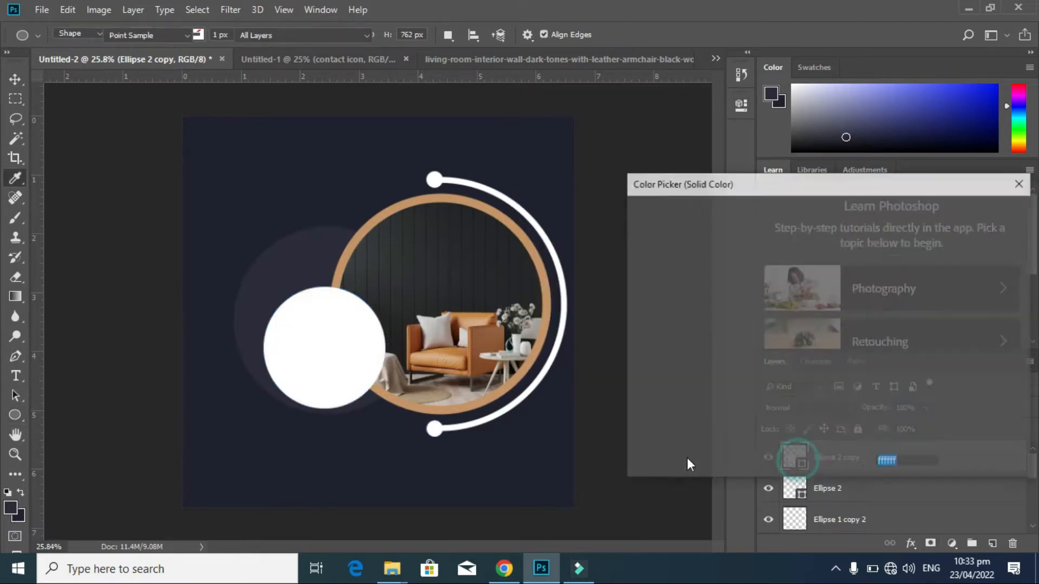
left_click(504, 455)
left_click(963, 213)
key("v")
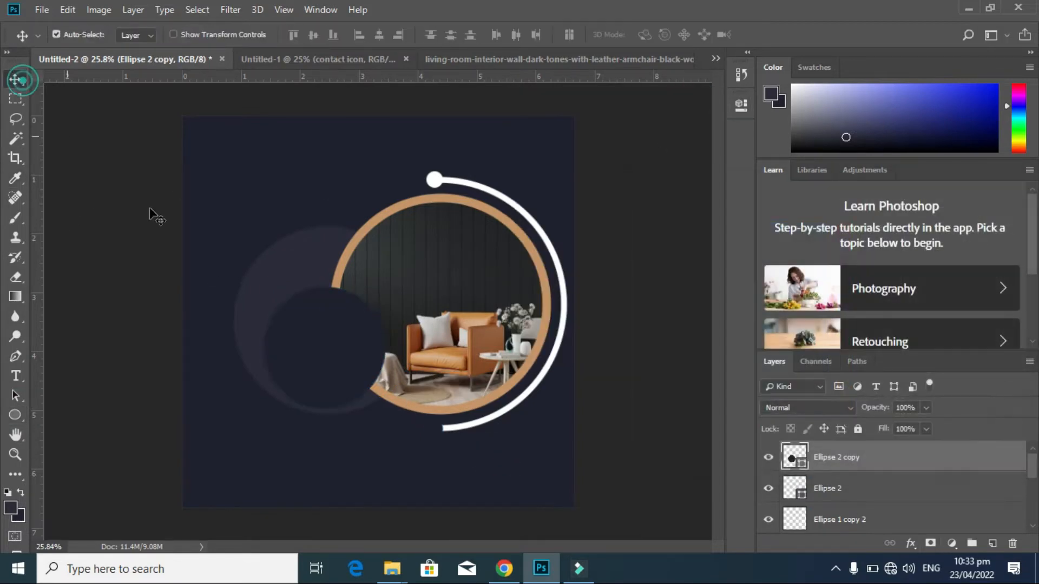
left_click_drag(329, 333, 331, 312)
key("ctrl+alt+z")
key("ctrl+alt+z")
key("ctrl+alt+z")
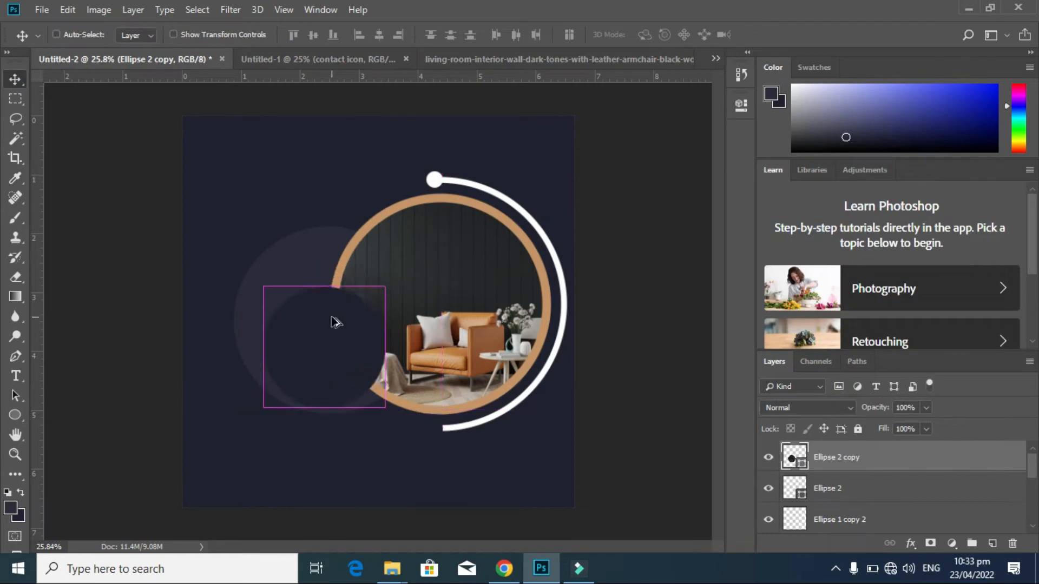
- Add a new layer and draw a circle about 634 px wide over the lower part of the plain dark circle
left_click(992, 544)
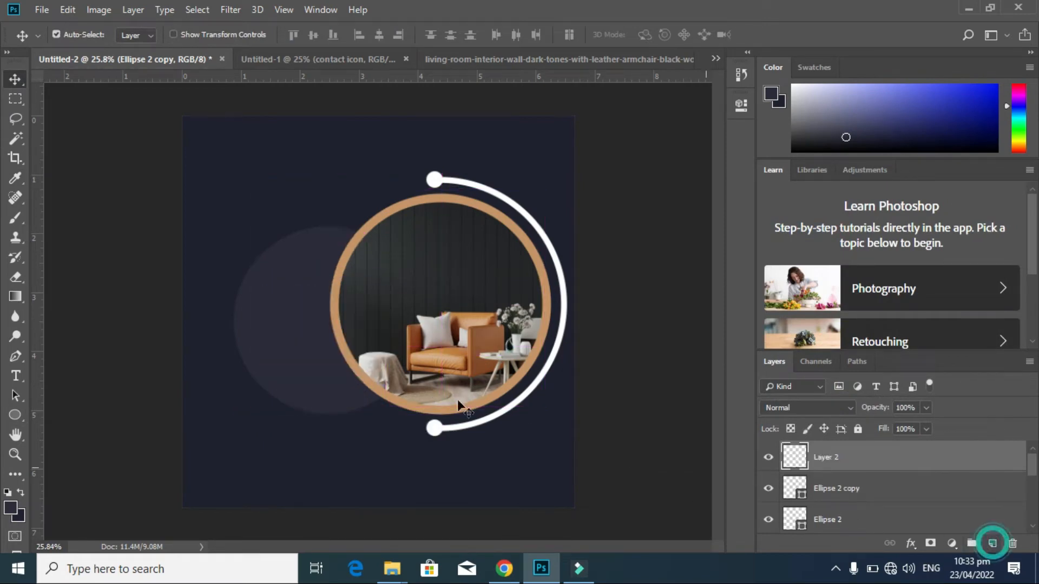
left_click(15, 415)
left_click_drag(269, 289, 395, 413)
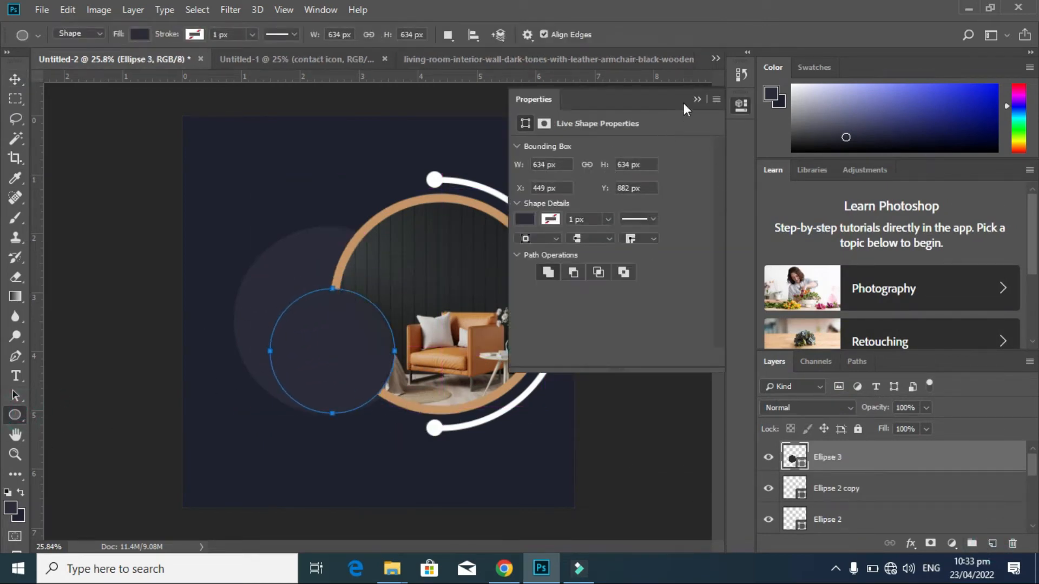
- Recolor the new circle to 1f212e by sampling the canvas background
double_click(801, 462)
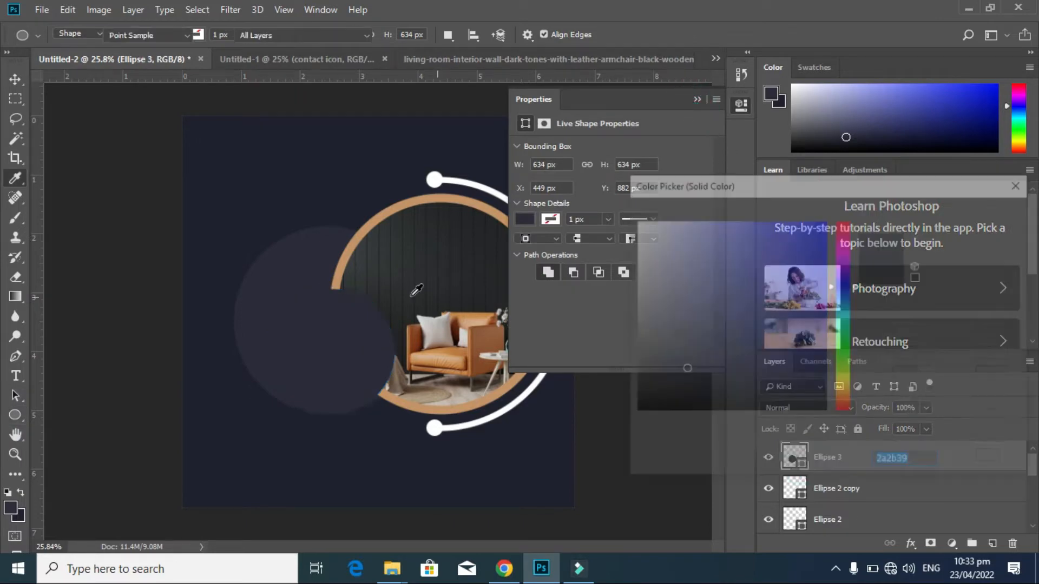
left_click(391, 468)
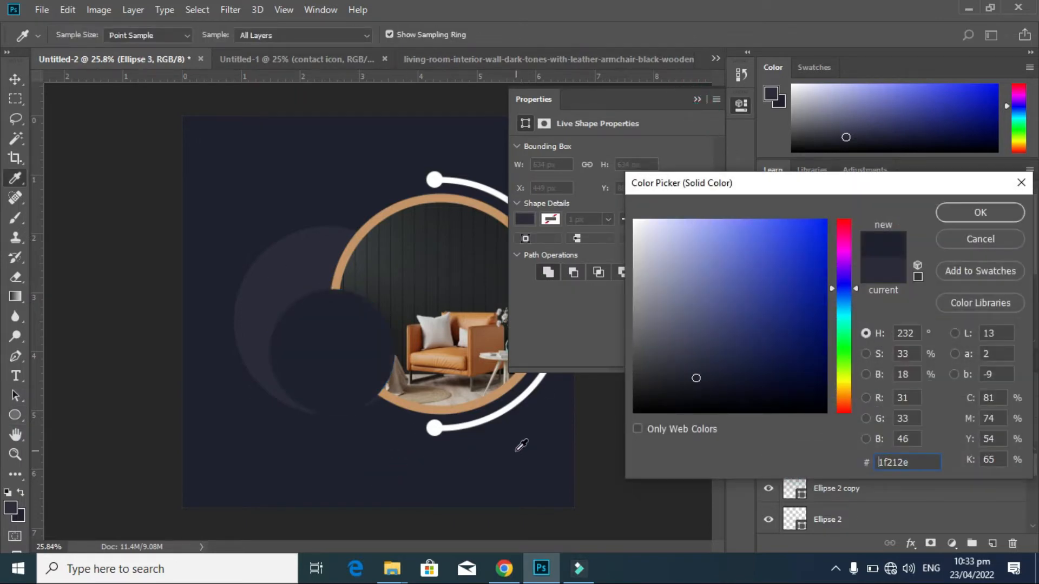
left_click(976, 211)
left_click(697, 98)
left_click(13, 81)
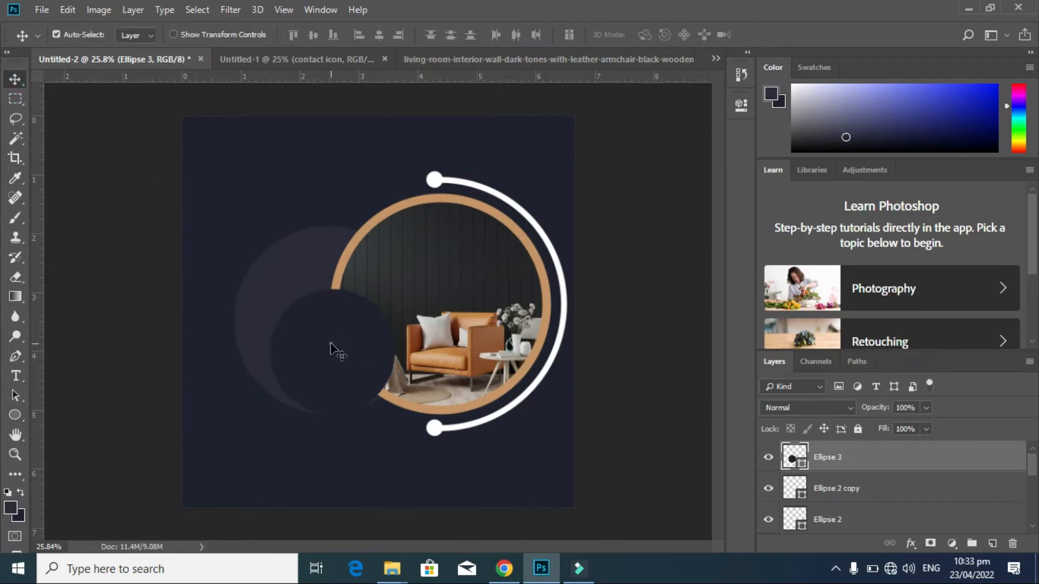
- Center the background-colored circle on the larger dark circle at X 741 px, Y 1041 px and enlarge it slightly
left_click_drag(332, 348, 323, 316)
key("ctrl+t")
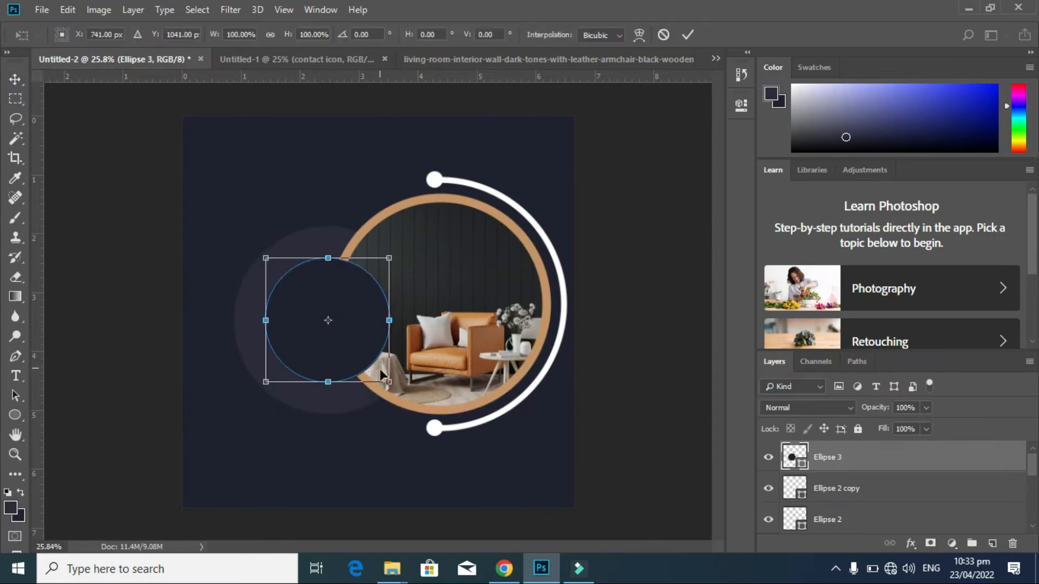
mouse_move(390, 387)
left_mouse_down()
mouse_move(407, 394)
mouse_move(396, 389)
left_mouse_up()
key("Return")
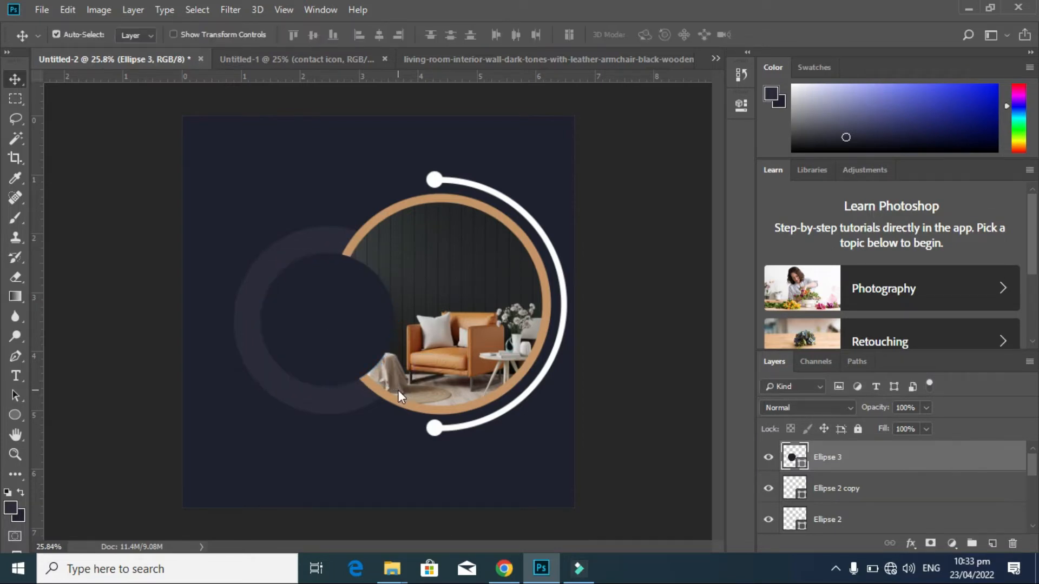
- Duplicate the larger dark circle behind the photo and scale the copy down to 66.84%
left_click(233, 416)
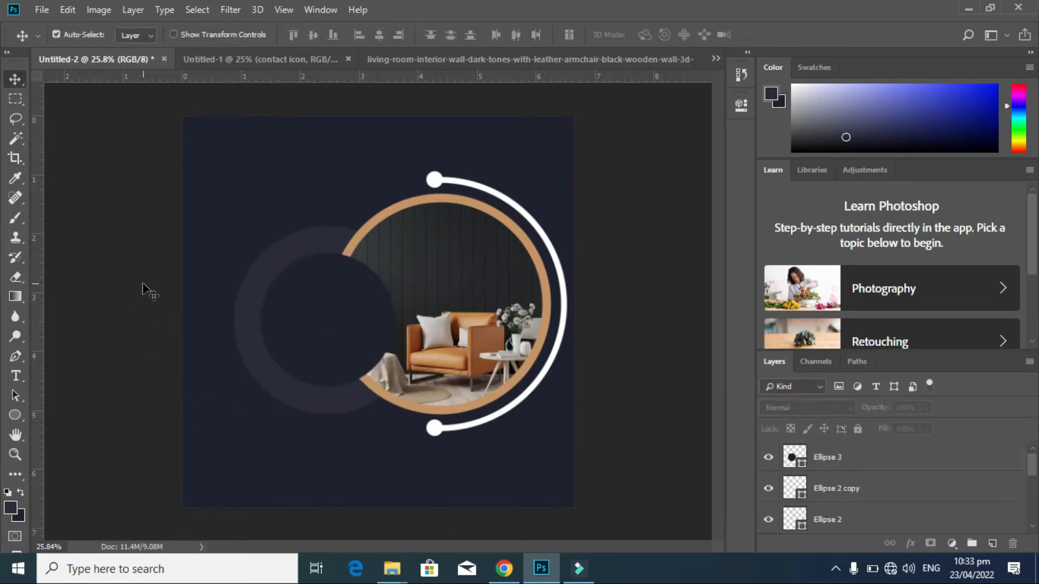
left_click(250, 335)
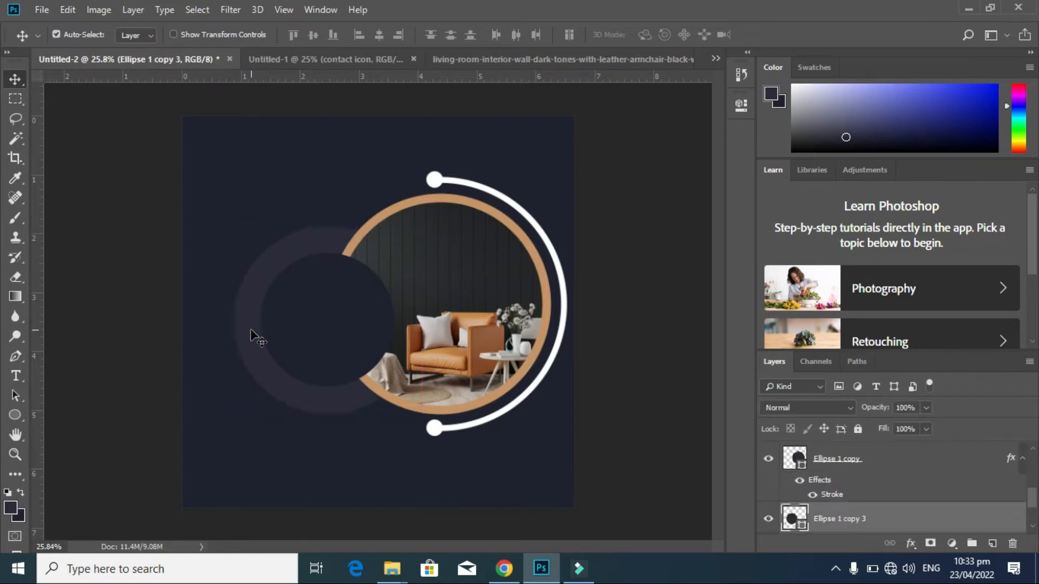
key("ctrl+t")
left_click_drag(420, 414, 358, 352)
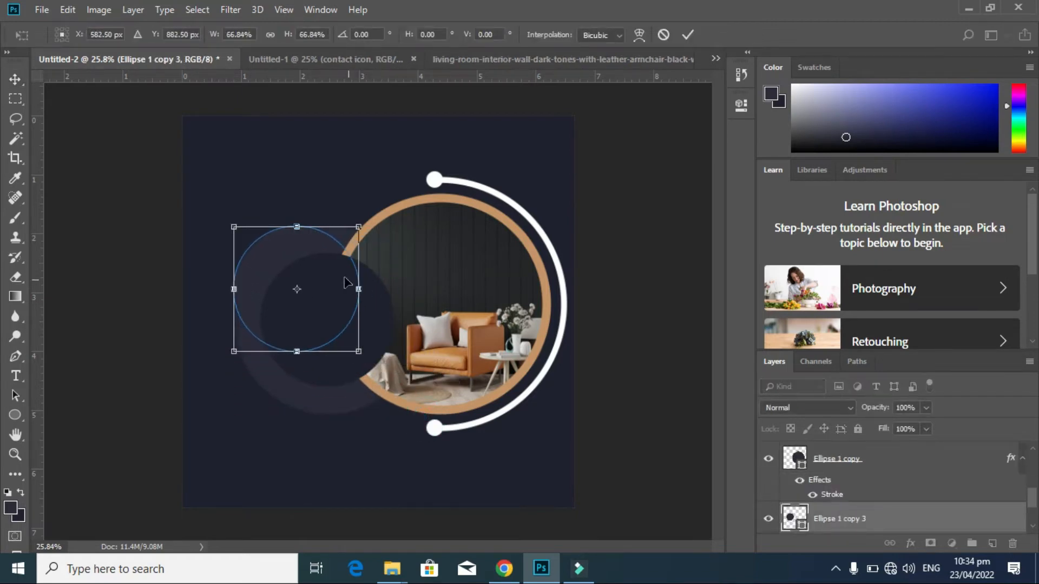
- Reduce the circle copy to 57.53% and place it at X 321 px, Y 1041 px, overlapping the ring's left edge
left_click_drag(323, 265, 270, 300)
left_click_drag(306, 386, 255, 356)
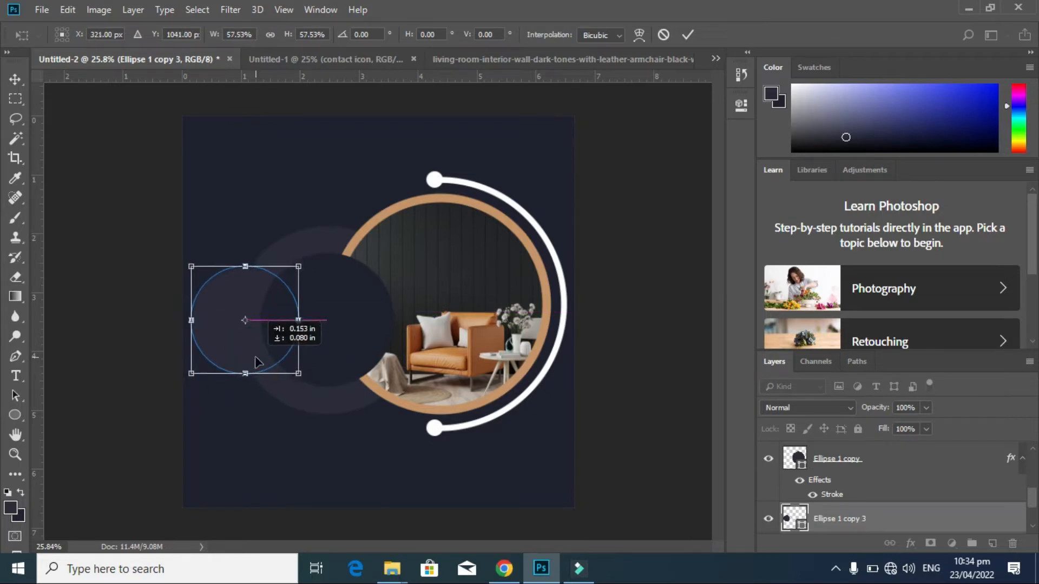
key("Return")
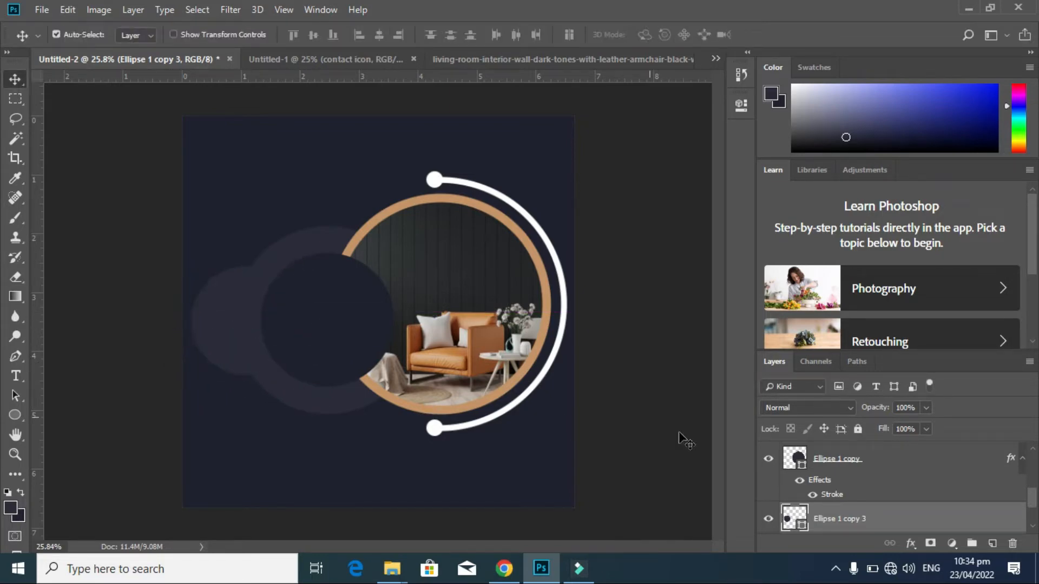
- Remove the fill of the small circle overlapping the ring and give it a tan stroke sampled from the photo's outline
left_click(16, 414)
left_click(140, 34)
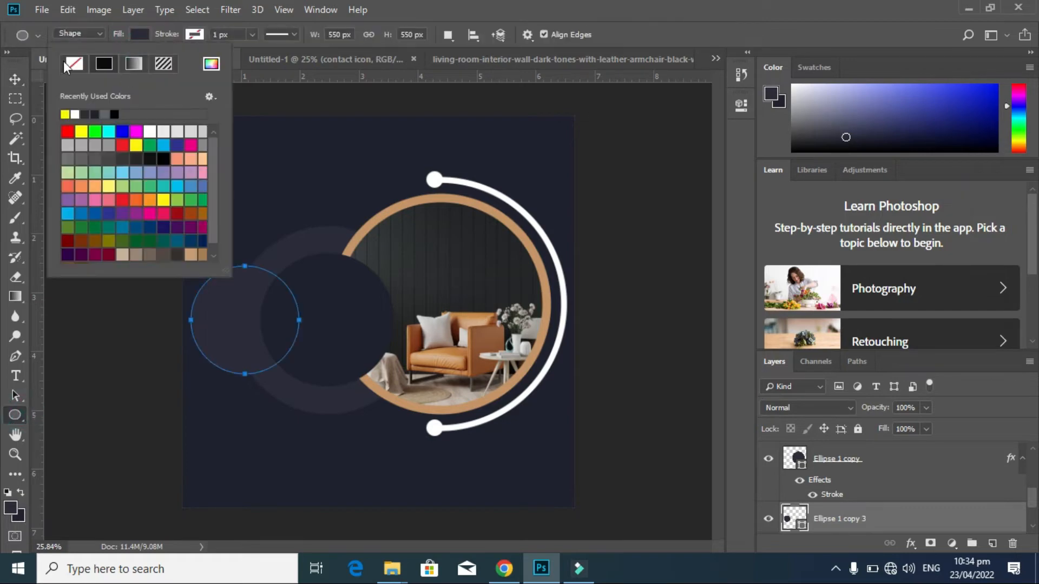
left_click(203, 35)
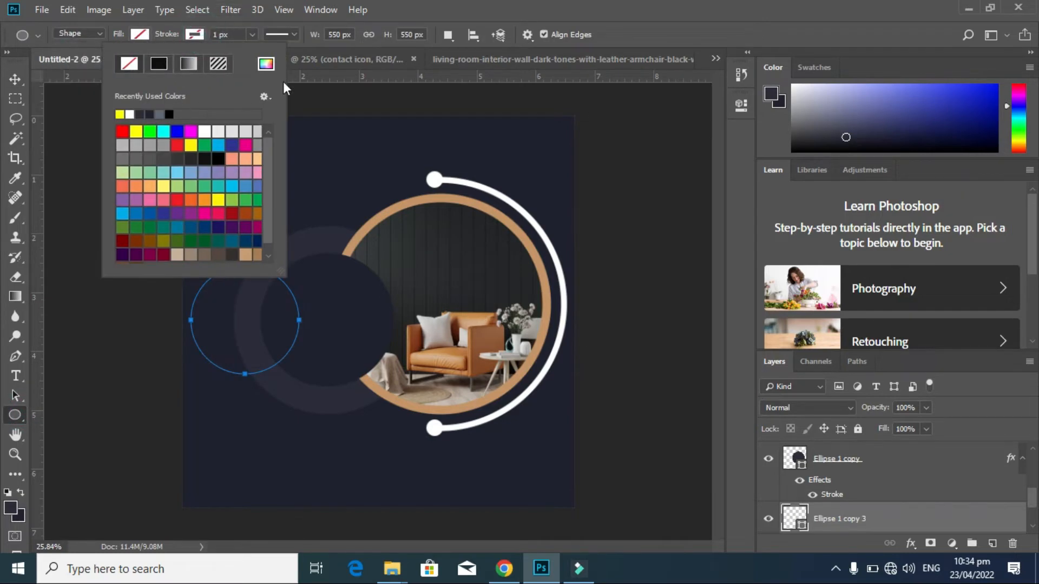
left_click(266, 64)
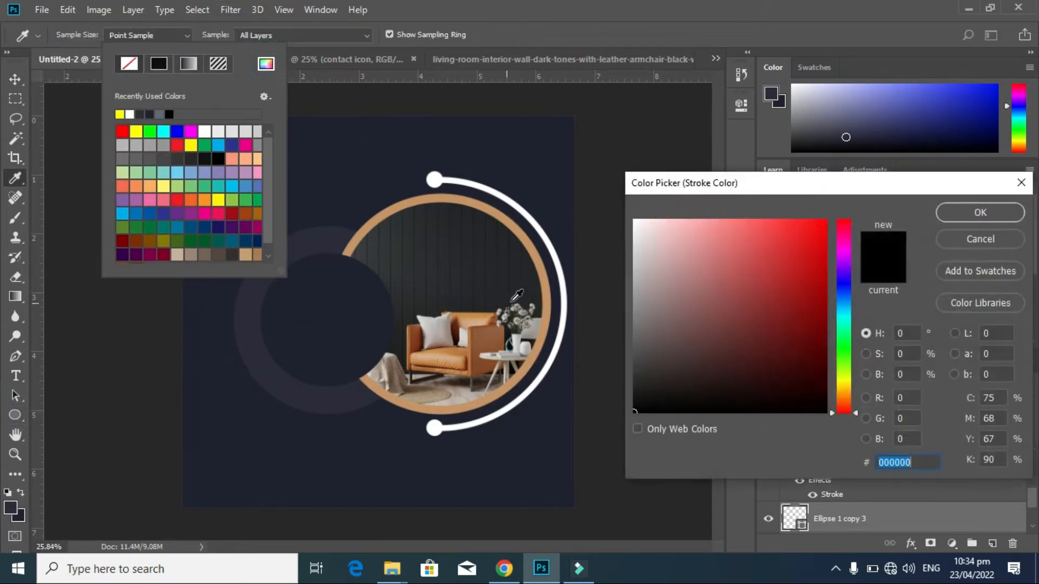
left_click(546, 284)
left_click(980, 212)
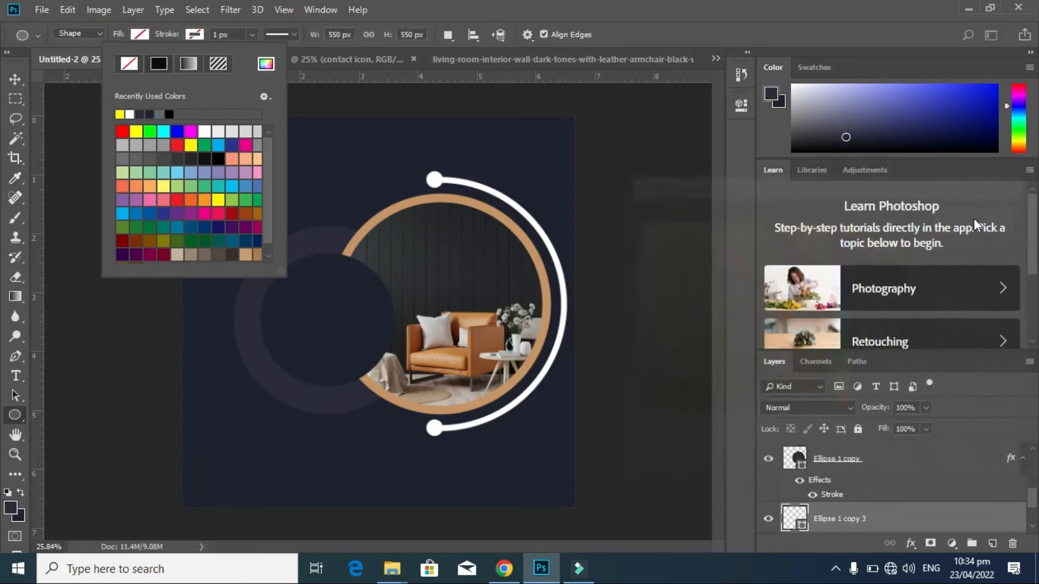
- Set the small circle's stroke width to 15 px and deselect the shape
left_click(252, 35)
left_click_drag(257, 49, 258, 53)
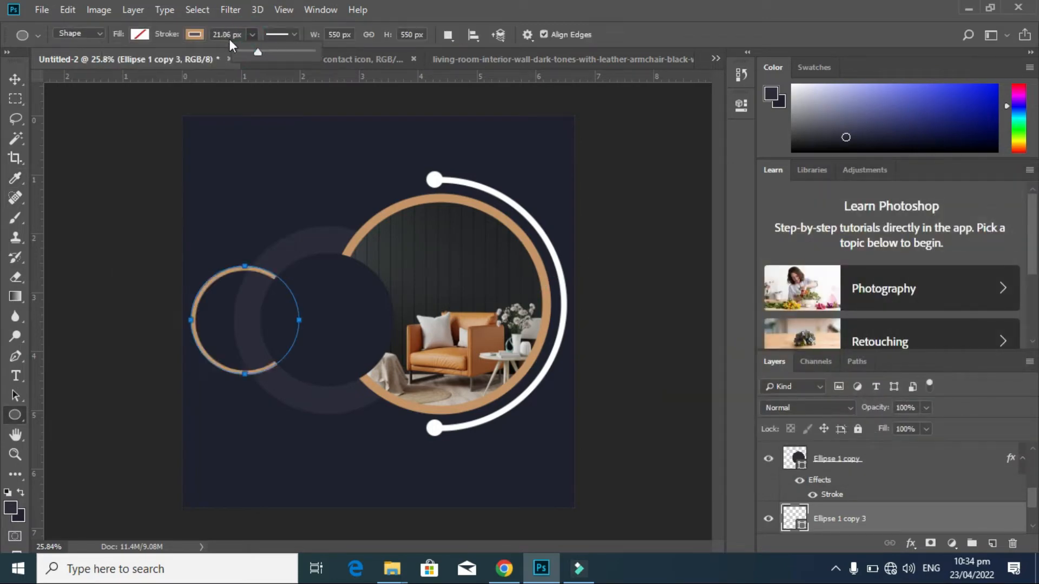
type("1")
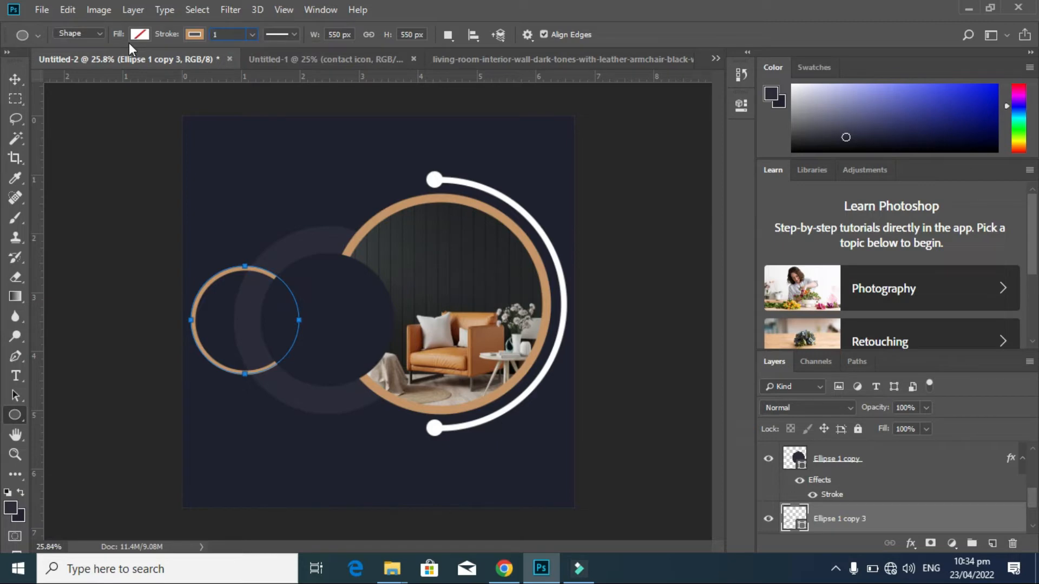
type("0")
key("Return")
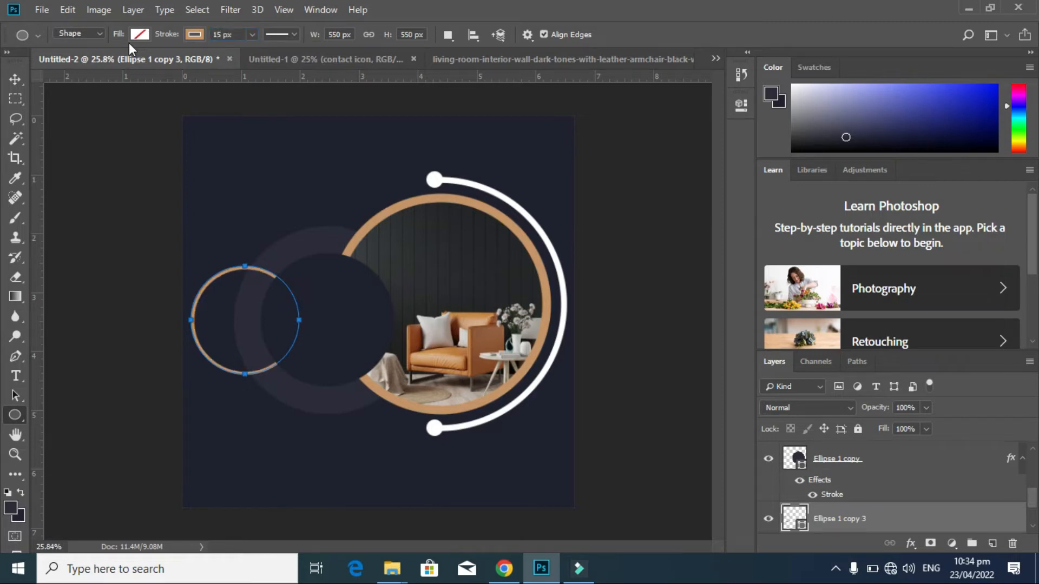
left_click(18, 83)
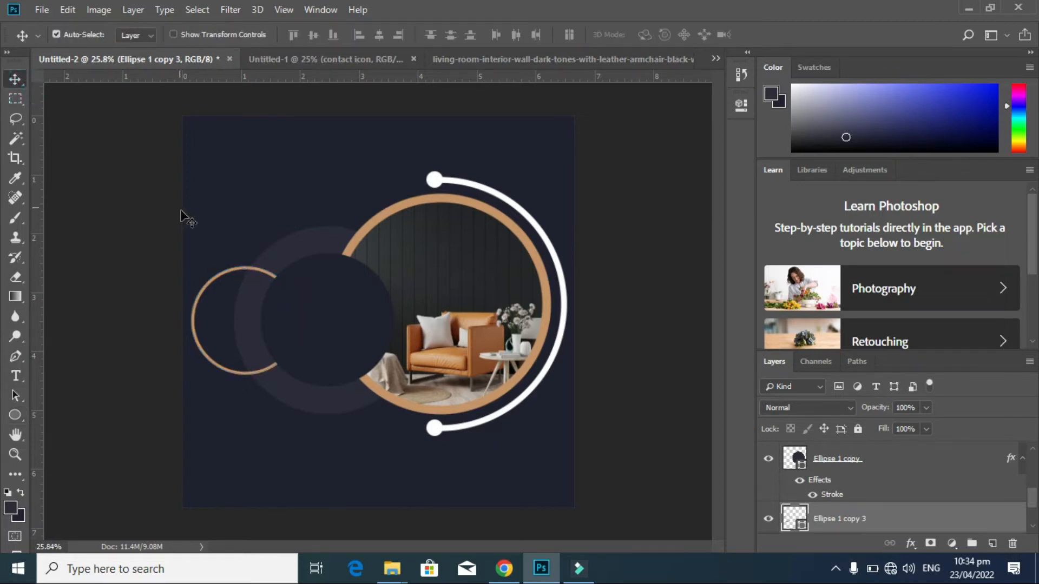
left_click(250, 410)
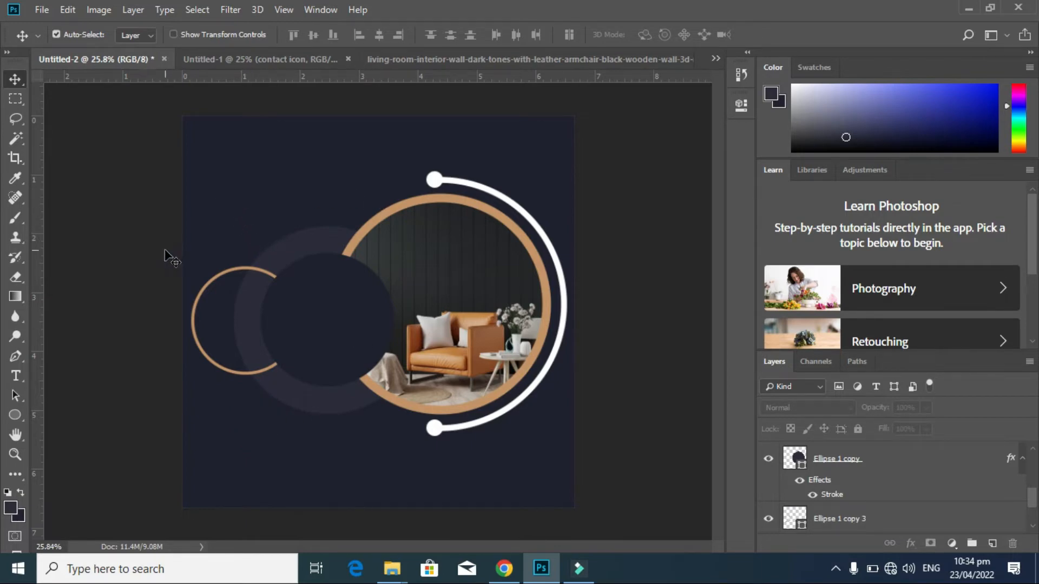
- Draw a circle about 81 px wide below the dark ring and recolor it to c49464 sampled from the photo's outline
left_click(17, 415)
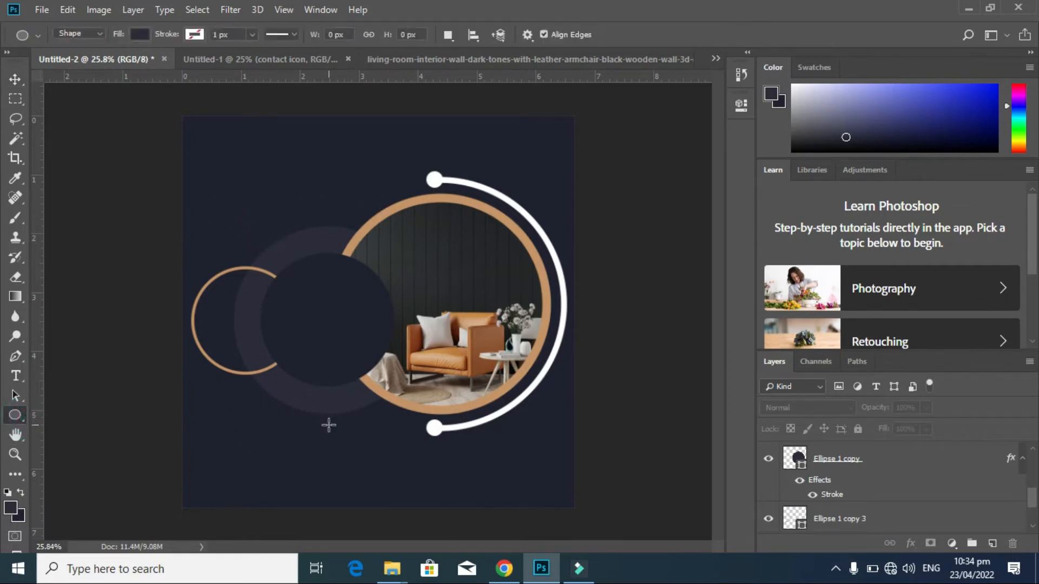
left_click_drag(328, 426, 348, 442)
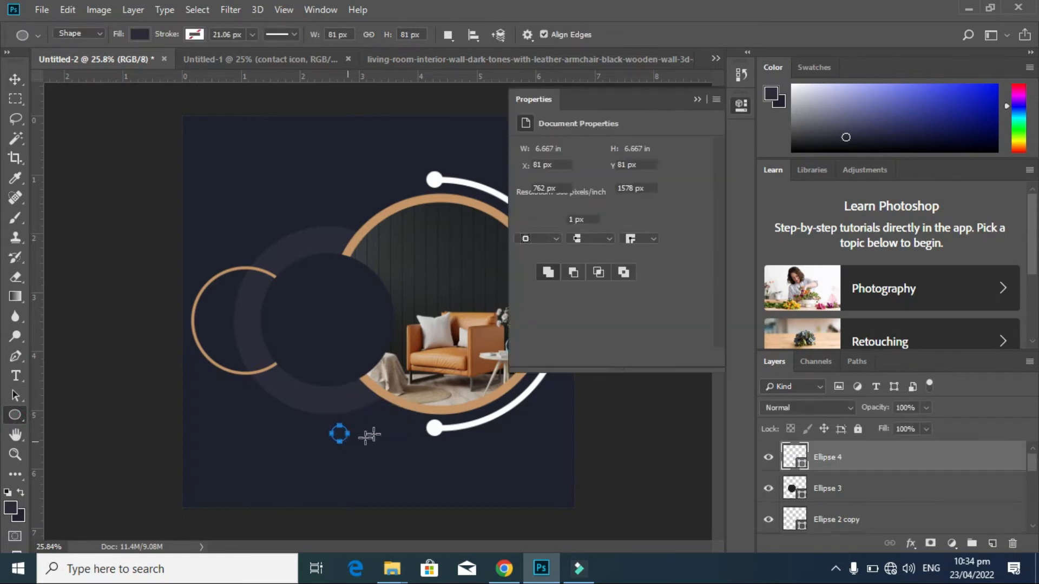
double_click(800, 464)
left_click(481, 401)
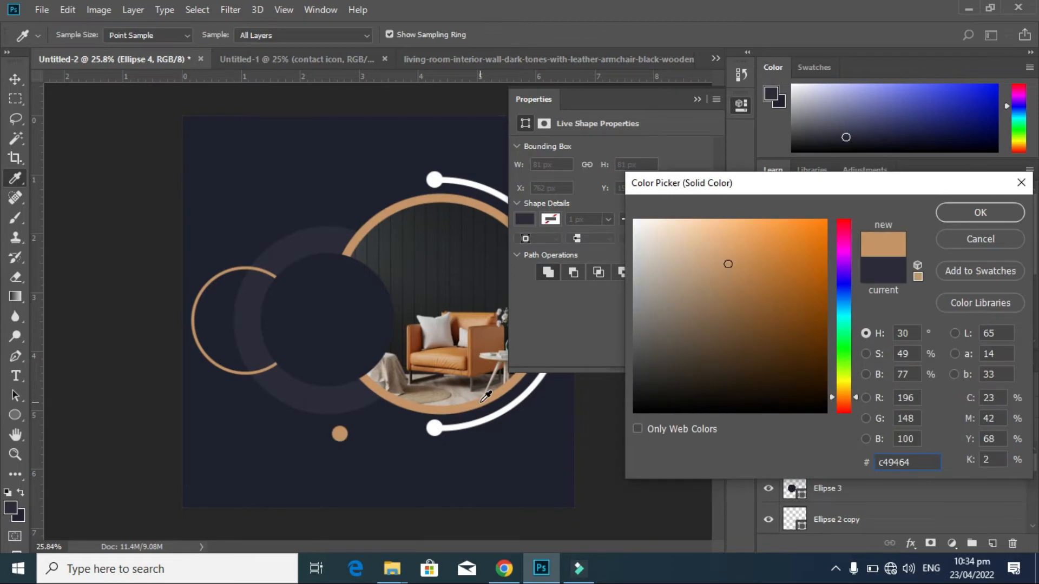
left_click(1016, 223)
left_click(697, 99)
- Copy the tan dot near the canvas's lower edge, shrink the copy and duplicate it twice into a row of three small dots
key("v")
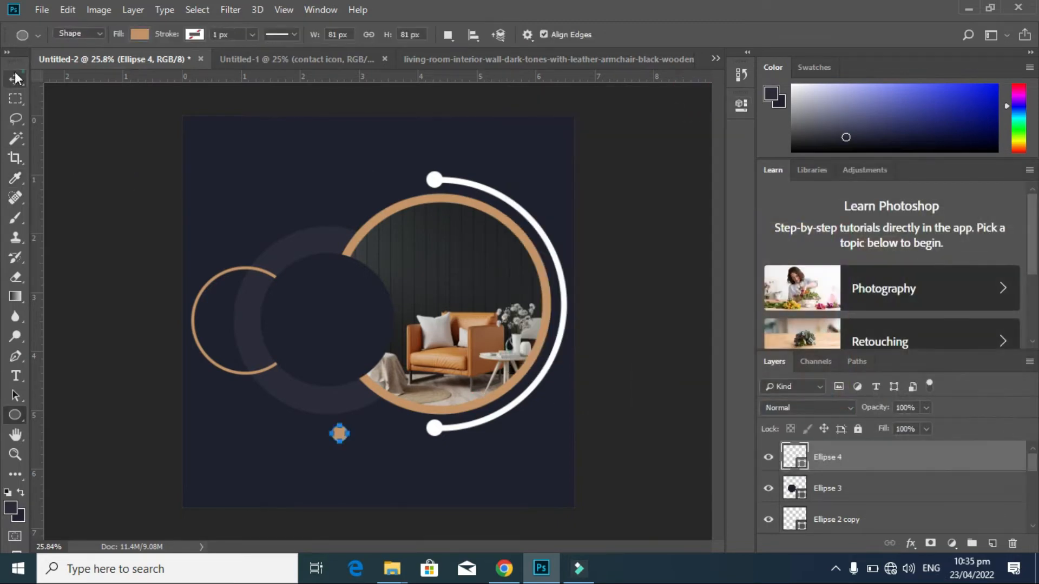
left_click_drag(339, 432, 478, 481)
key("ctrl+t")
key("Return")
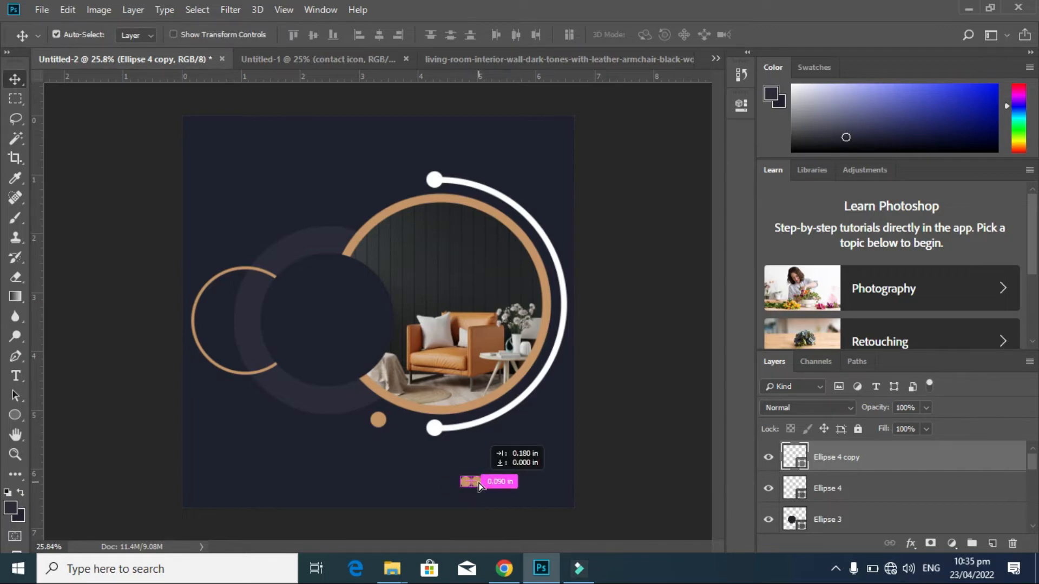
scroll(479, 482, "up", 3)
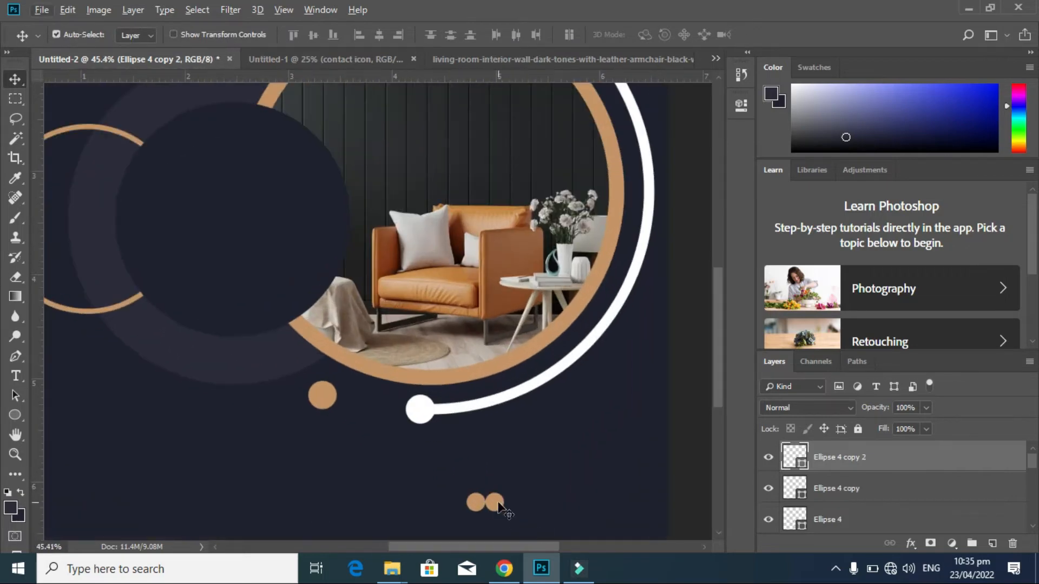
left_click_drag(499, 506, 537, 511)
scroll(552, 506, "down", 4)
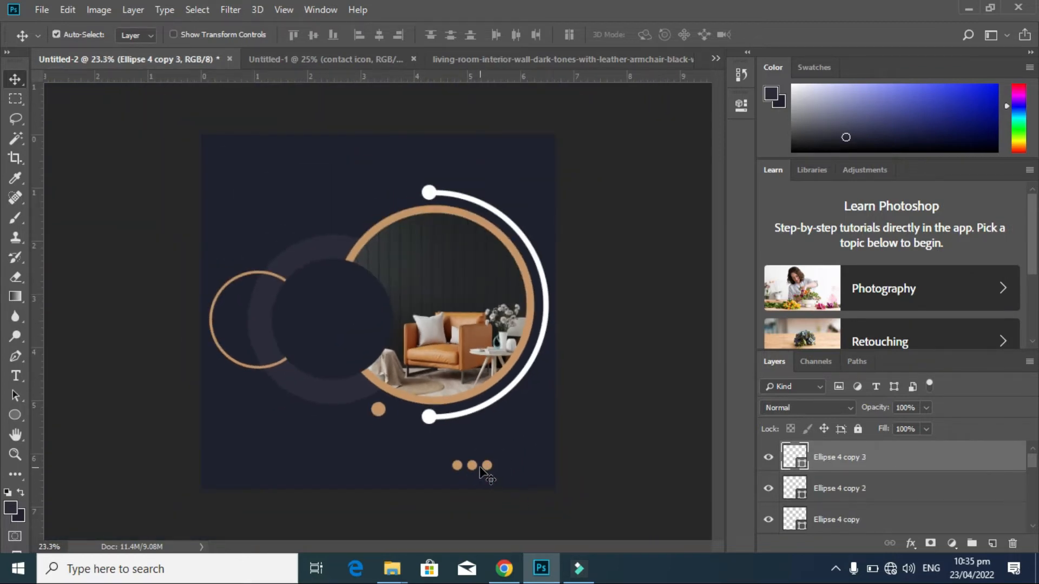
- Select the three small dots and scale them down together in two passes
left_click(472, 465, "shift")
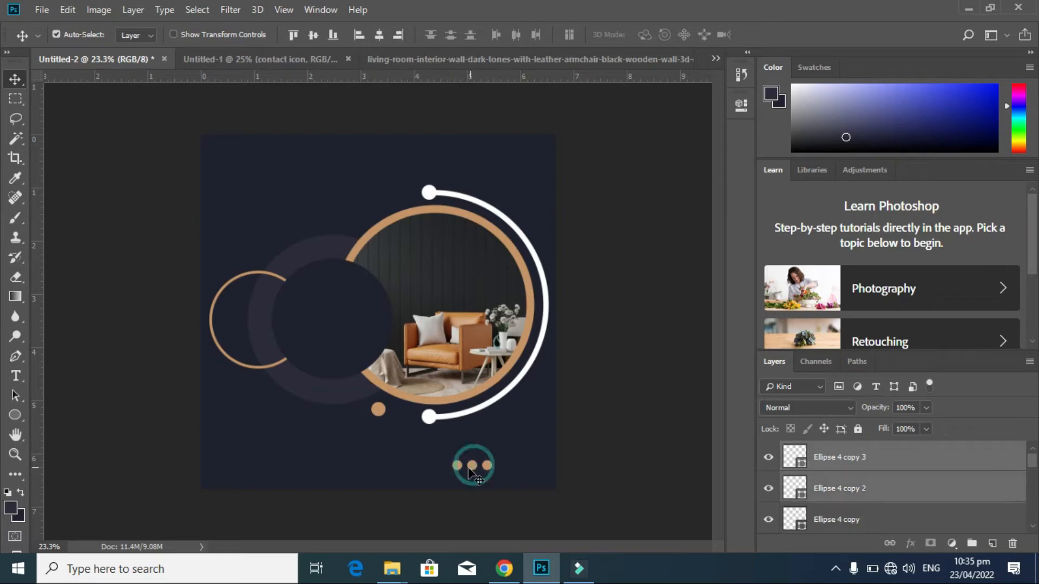
left_click(457, 465, "shift")
key("ctrl+t")
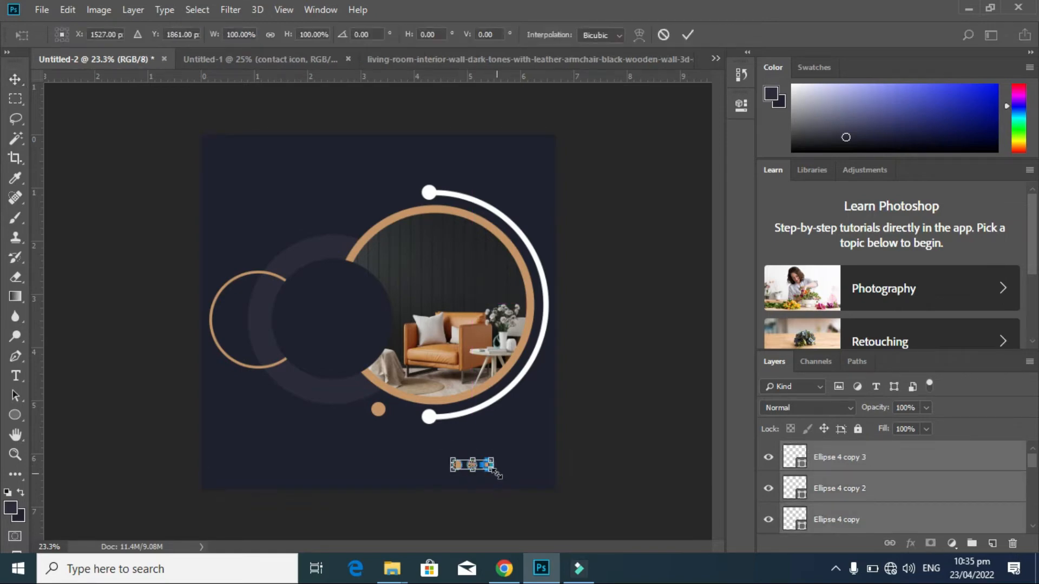
left_click_drag(493, 470, 492, 472)
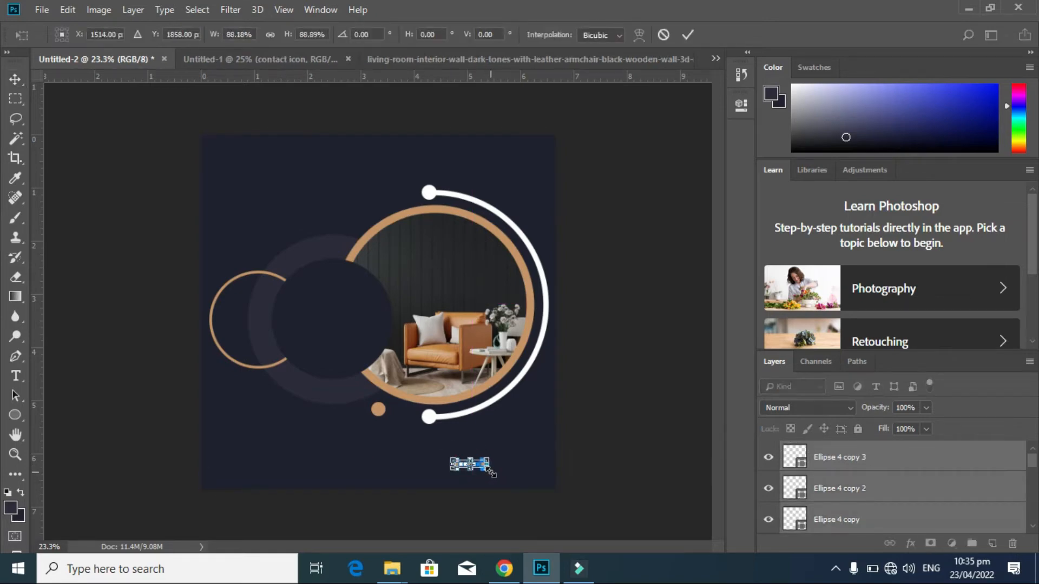
key("Return")
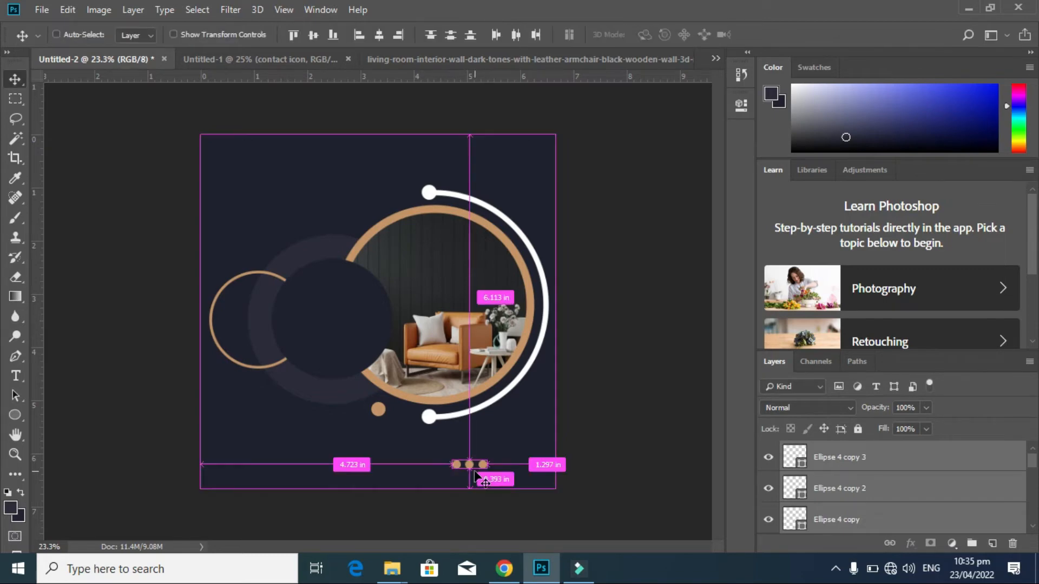
key("ctrl+t")
left_click_drag(486, 469, 486, 473)
key("Return")
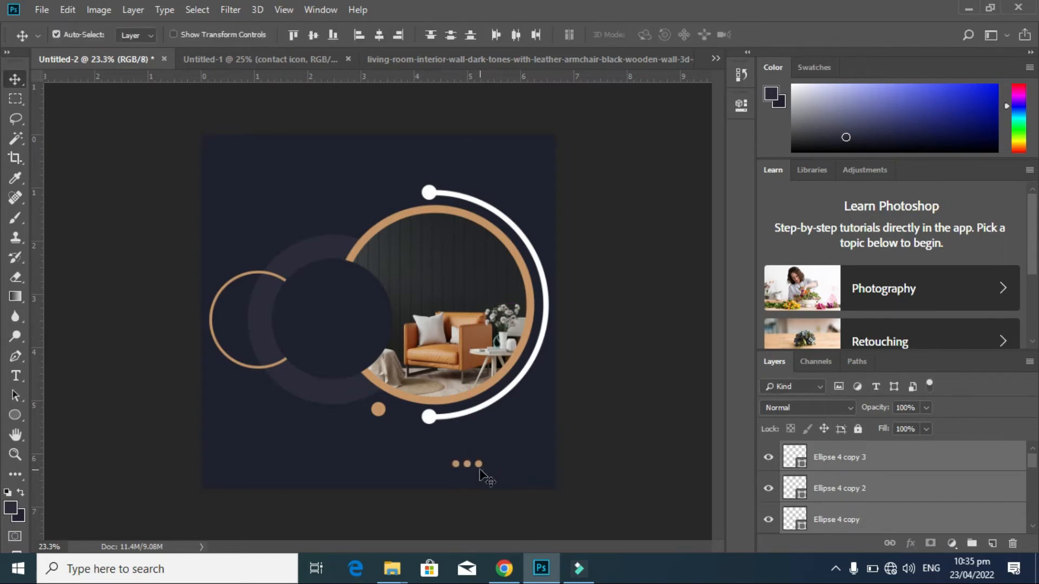
- Move the middle and right dots closer so the three are evenly spaced, and select all three
scroll(480, 470, "up", 8)
scroll(503, 512, "down", 1)
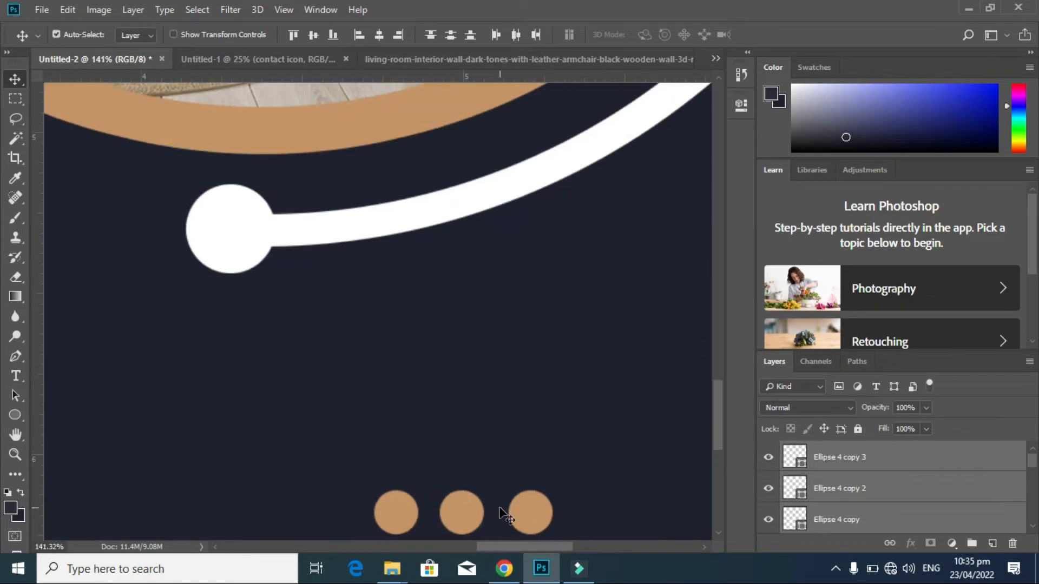
left_click(450, 504, "ctrl")
left_click_drag(450, 493, 445, 480)
left_click(525, 481)
left_click_drag(525, 482, 510, 483)
left_click(452, 487, "shift")
left_click(397, 487, "shift")
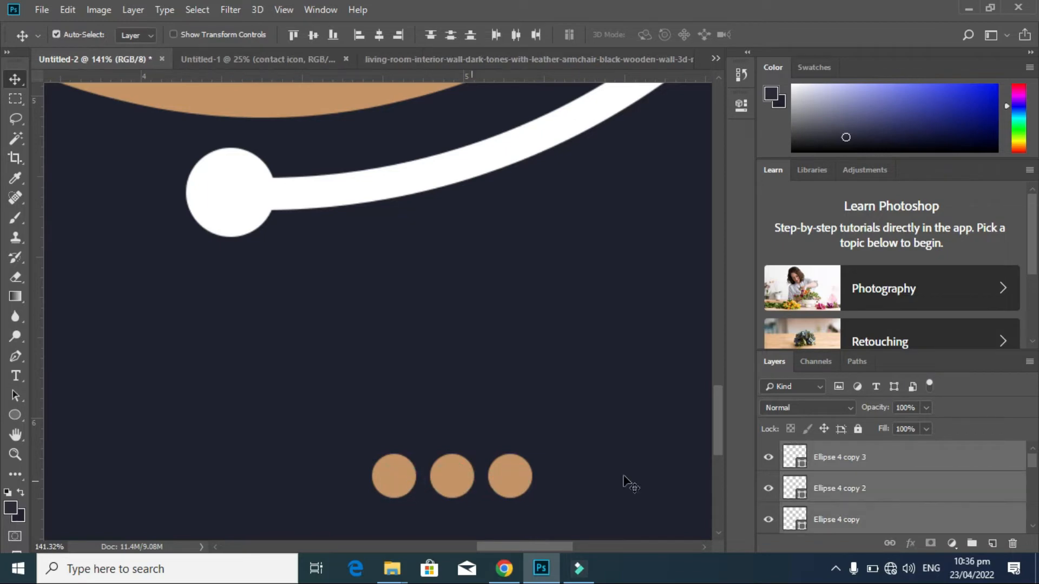
- Convert the three dots to a smart object, place it in the canvas's lower-right corner and put a copy in the upper-right corner
right_click(821, 459)
left_click(898, 185)
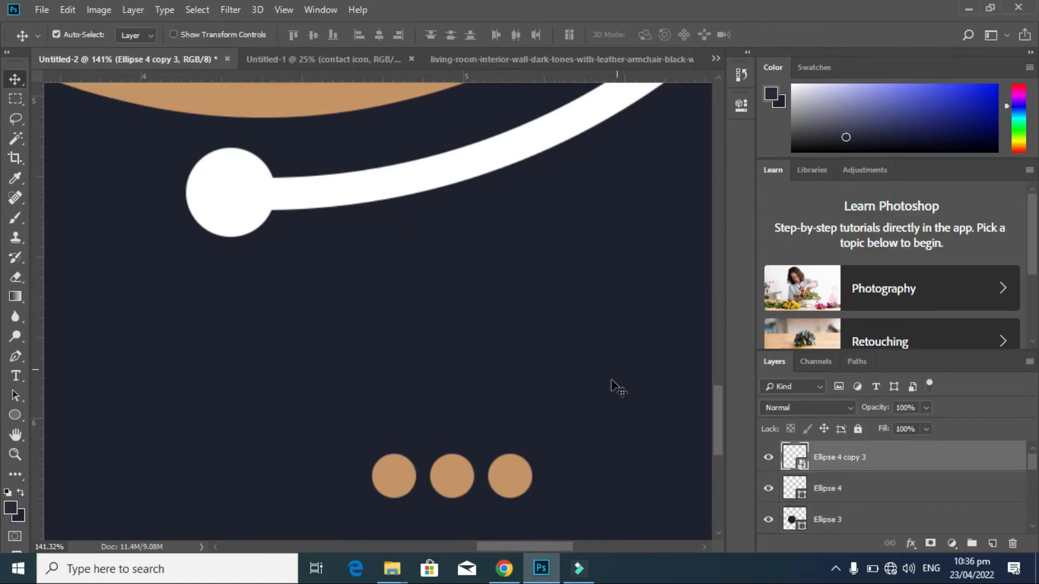
scroll(453, 470, "down", 5)
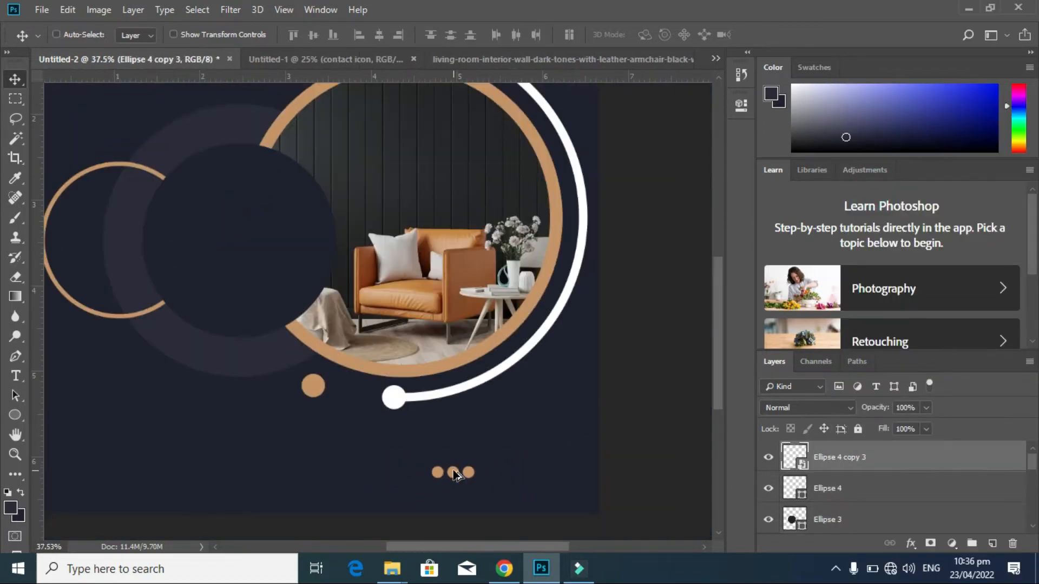
left_click_drag(468, 476, 521, 171)
scroll(561, 242, "down", 2)
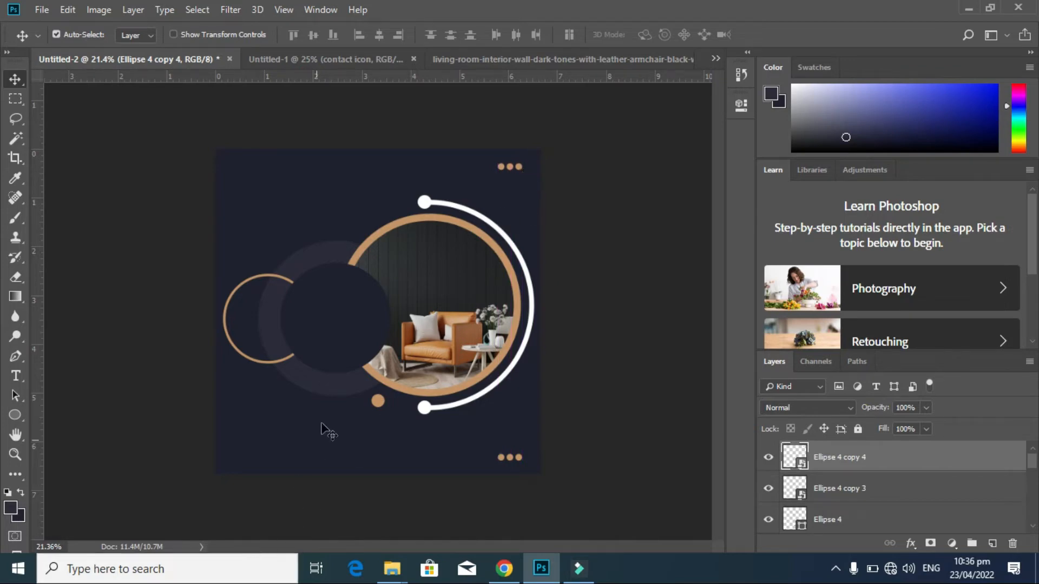
- Bring the MODERN FURNITURE heading from the Untitled-1 document into the upper-left corner of the Untitled-2 design
left_click(270, 446)
left_click(252, 60)
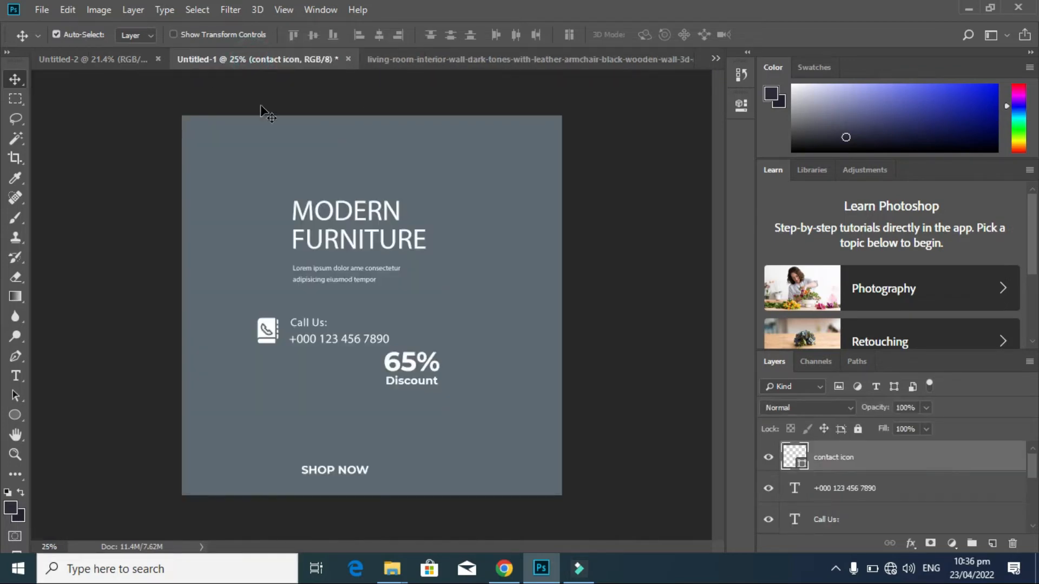
left_click_drag(310, 210, 294, 195)
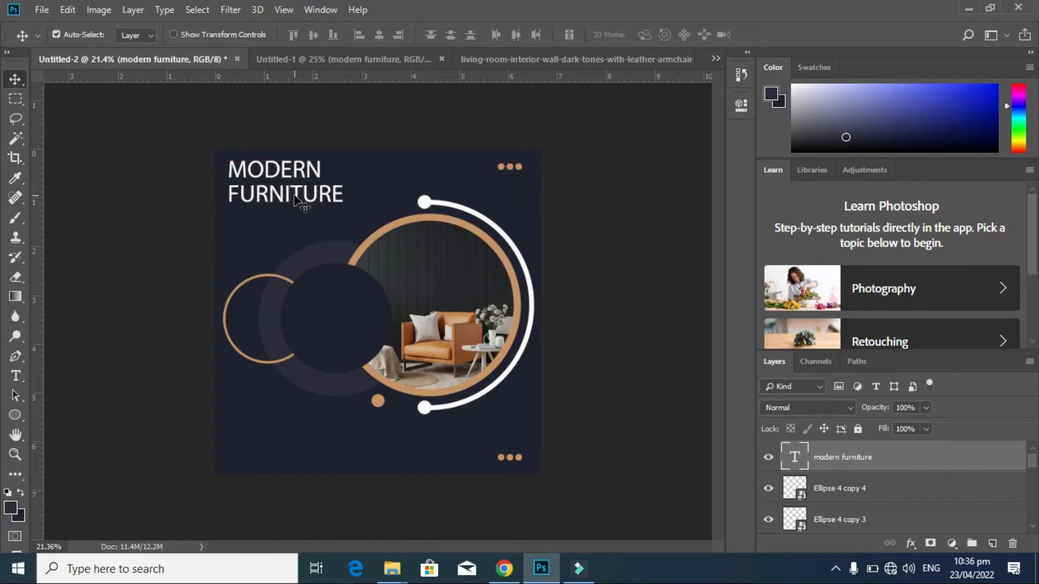
- Set the whole MODERN FURNITURE heading to the Bold font style
key("t")
left_click(284, 196)
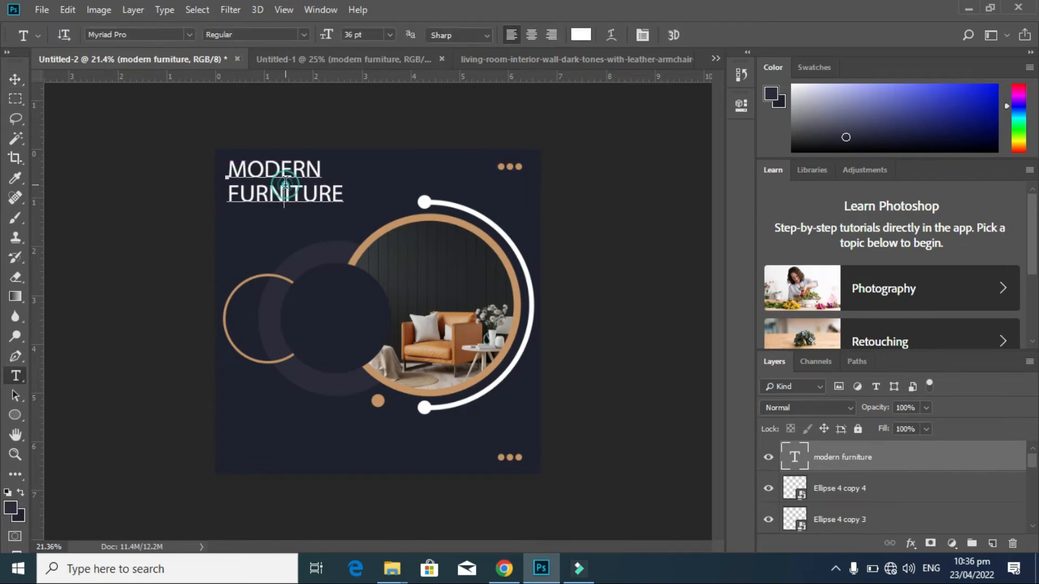
key("ctrl+a")
left_click(301, 33)
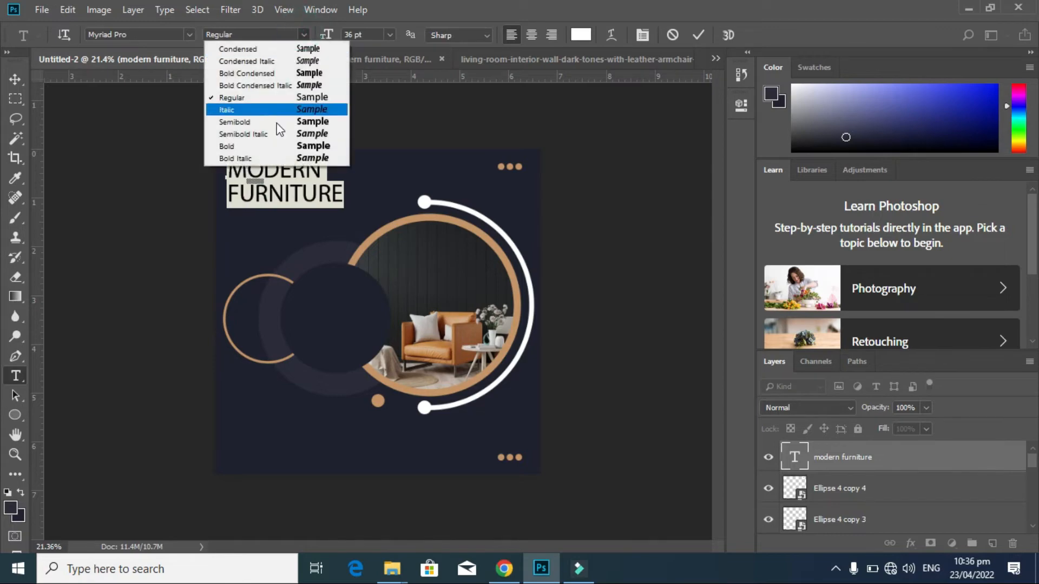
left_click(254, 155)
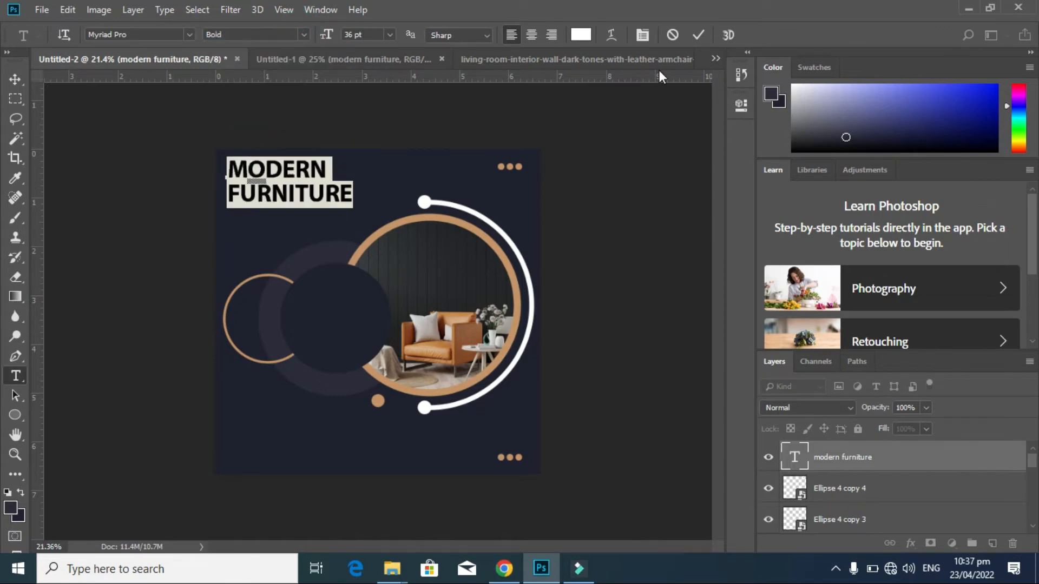
- Apply Faux Bold to the heading and recolor it to c49464 sampled from the photo's tan outline
left_click(312, 9)
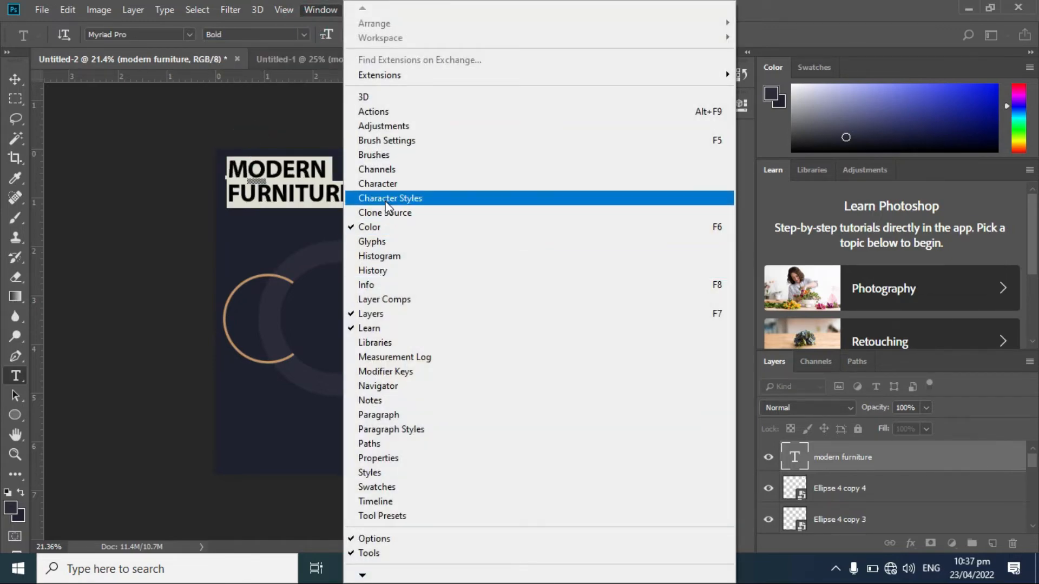
left_click(385, 184)
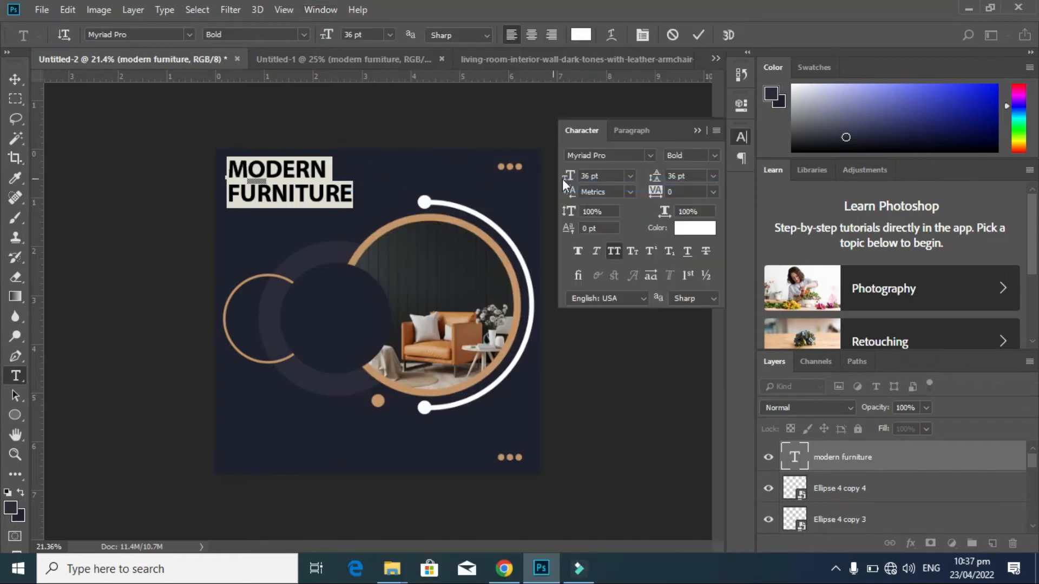
left_click(578, 250)
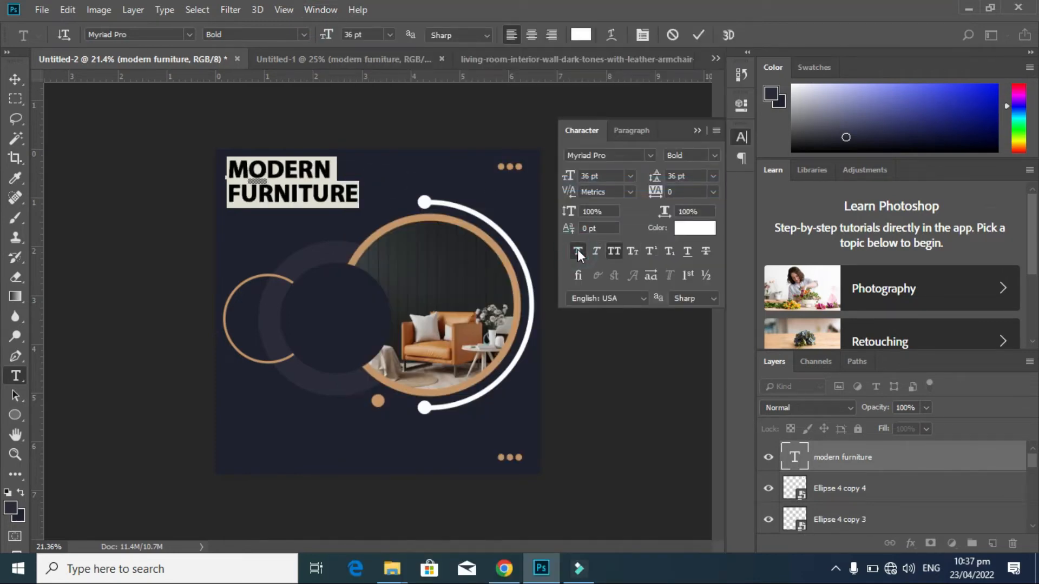
left_click(446, 220)
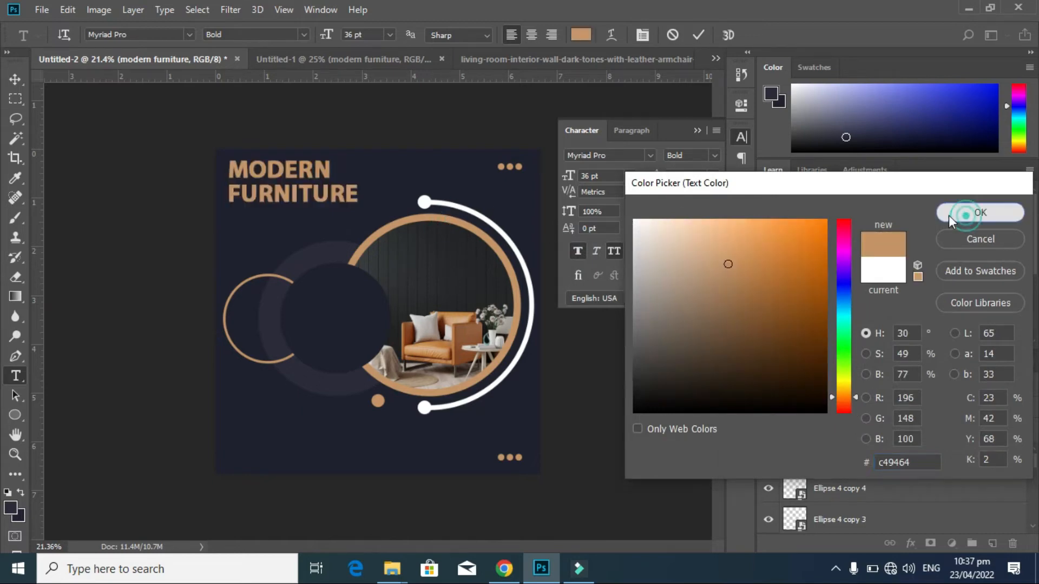
- Confirm the heading's c49464 text color, finish editing the text and close the character settings
left_click(949, 216)
left_click(16, 79)
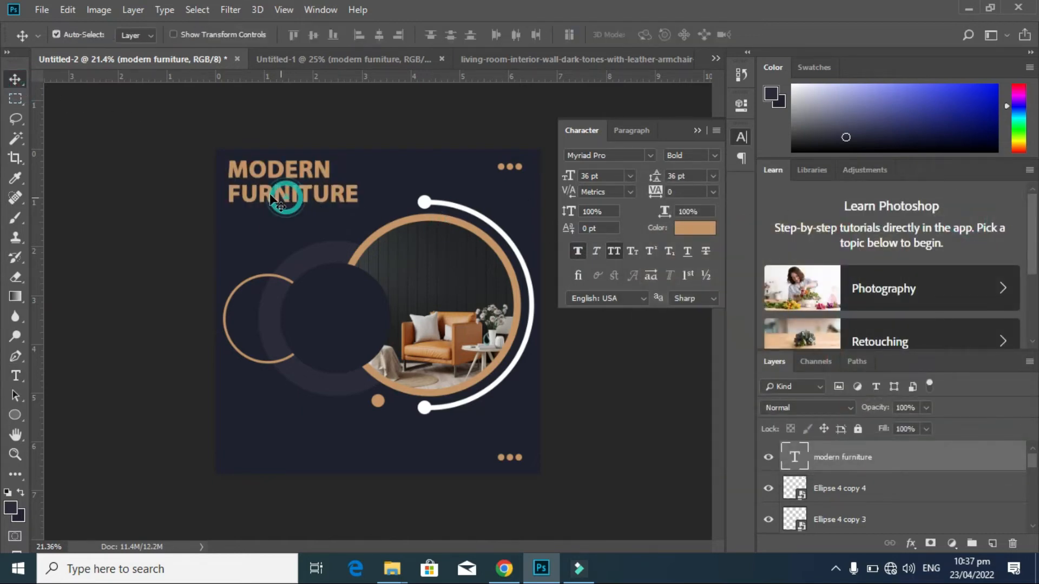
left_click(741, 137)
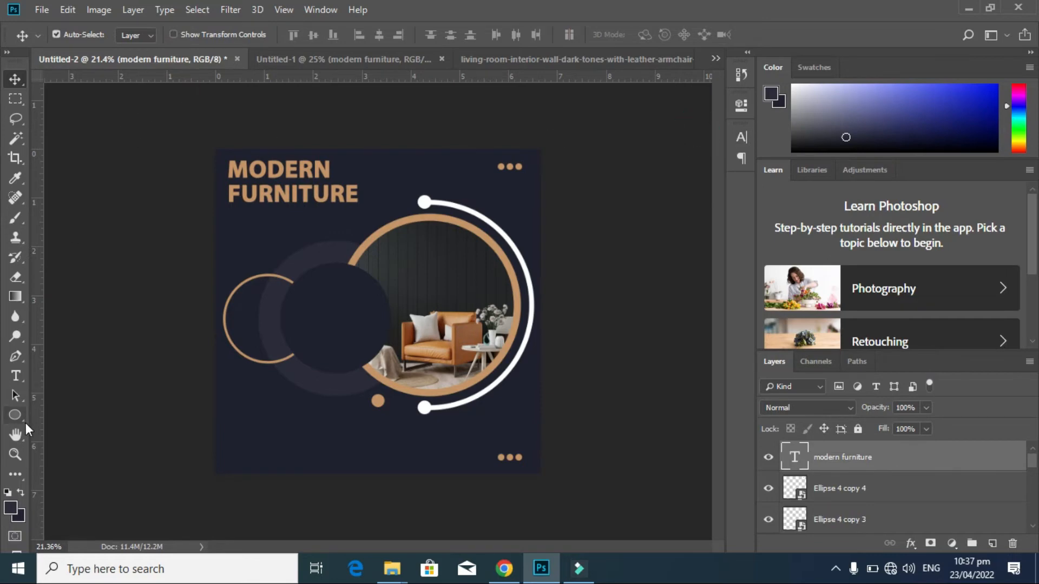
- Bring the Lorem ipsum text from the Untitled-1 document into Untitled-2 and place it just beneath the MODERN FURNITURE heading
left_click(359, 57)
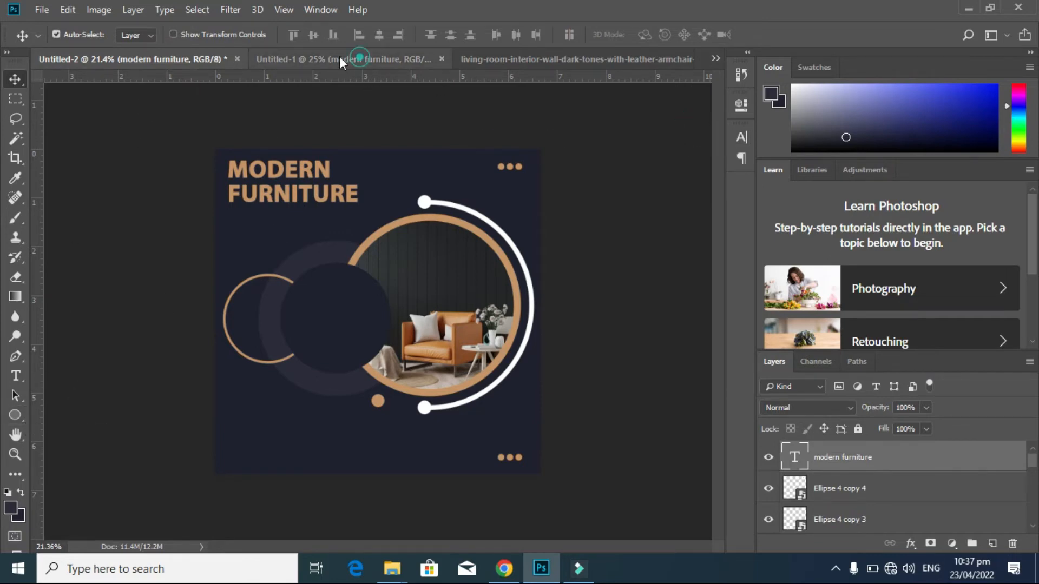
left_click_drag(343, 268, 266, 225)
key("ctrl+t")
key("Return")
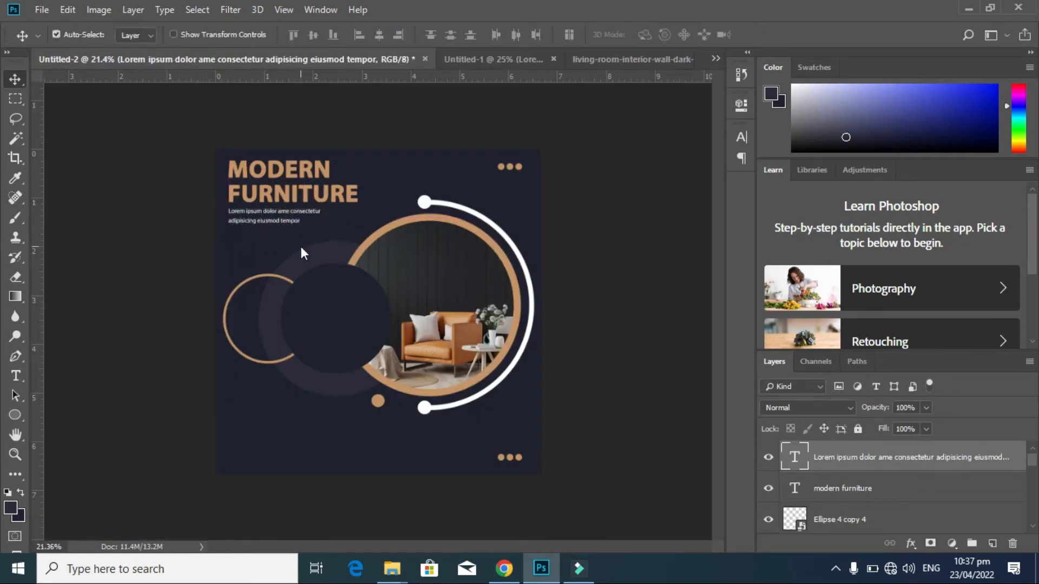
key("shift+Down")
key("shift+Down")
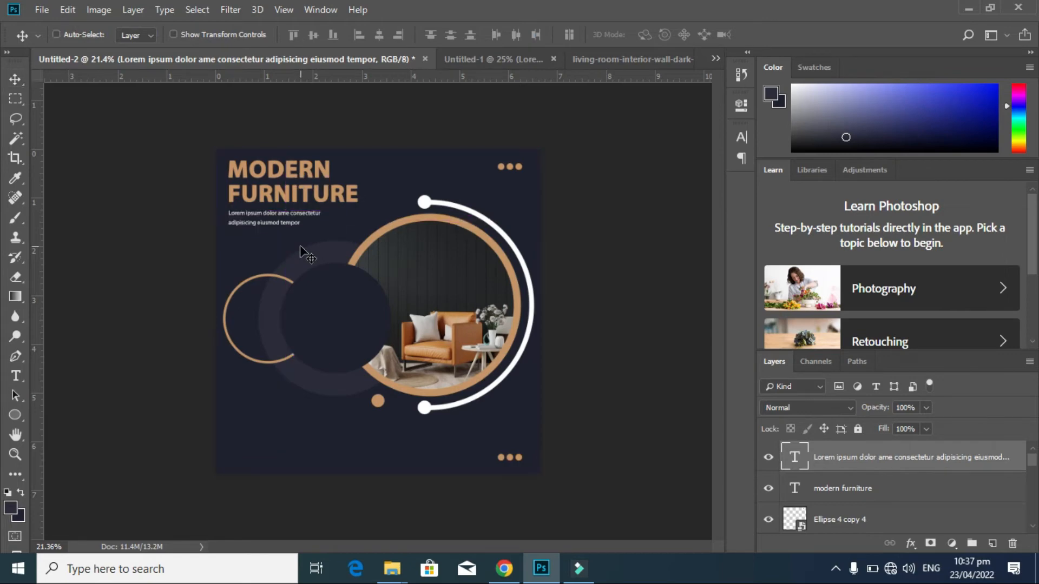
- Enlarge the Lorem ipsum text proportionally, keeping it aligned with the heading's left edge
key("ctrl+t")
left_click_drag(347, 231, 376, 247)
key("Return")
left_click(321, 442)
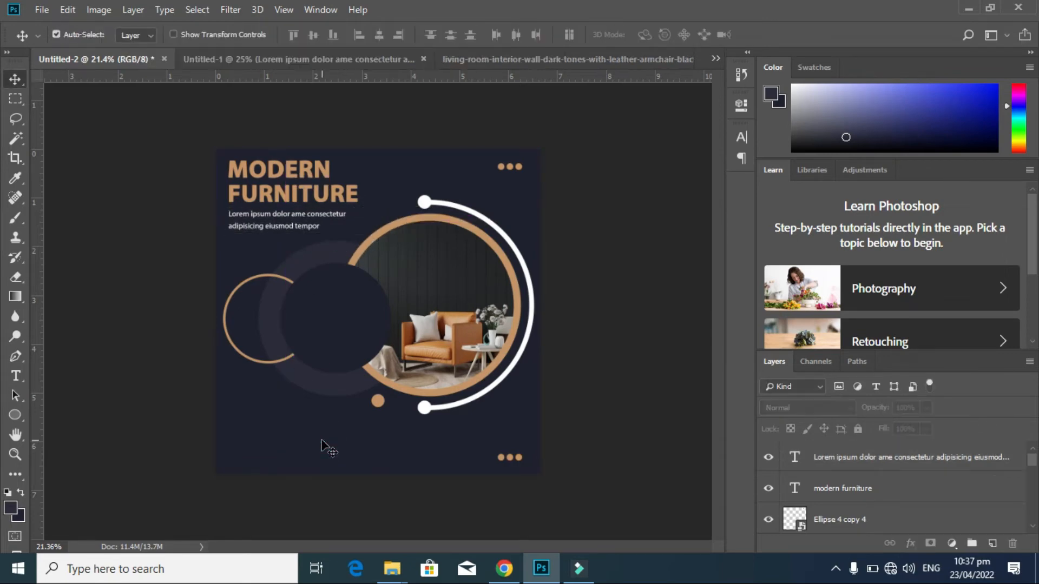
- Bring the 65% Discount text from Untitled-1 into the dark inner circle and enlarge it to fill the circle's width
left_click(299, 59)
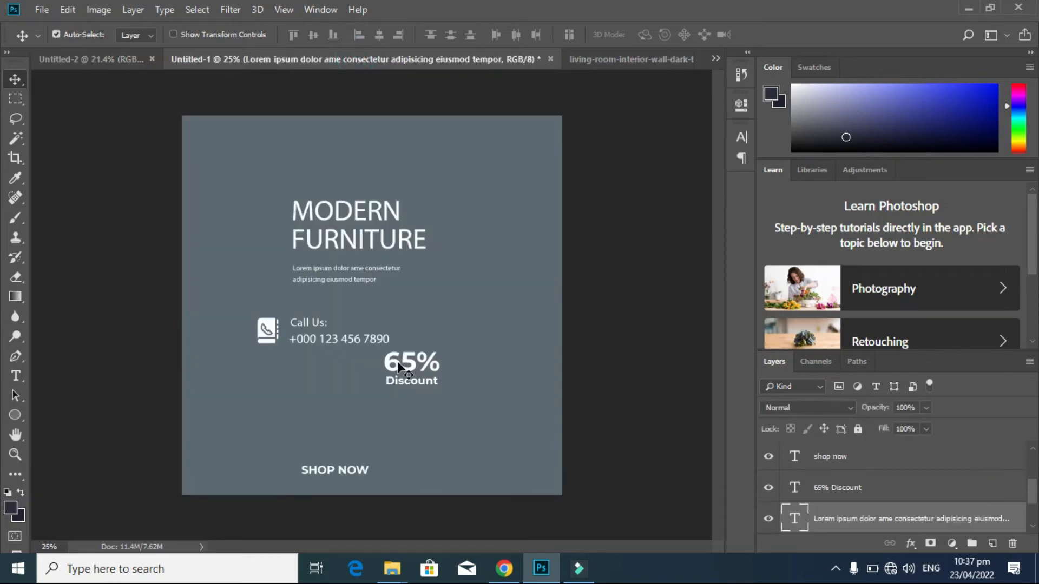
left_click_drag(398, 367, 373, 351)
key("ctrl+t")
key("Return")
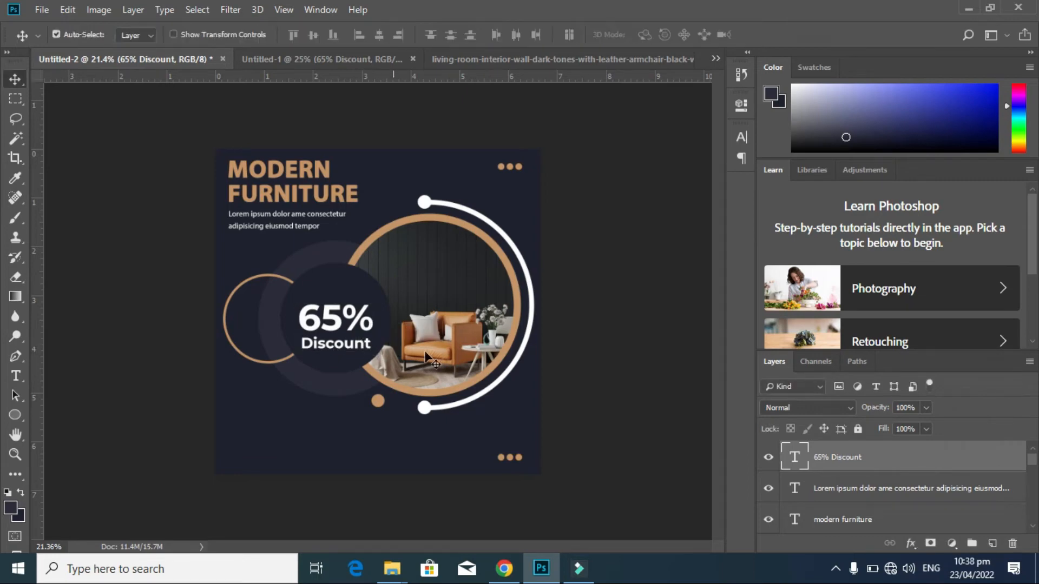
- Align the 65% Discount text with the vertical center of the dark inner circle
left_click(364, 299, "shift")
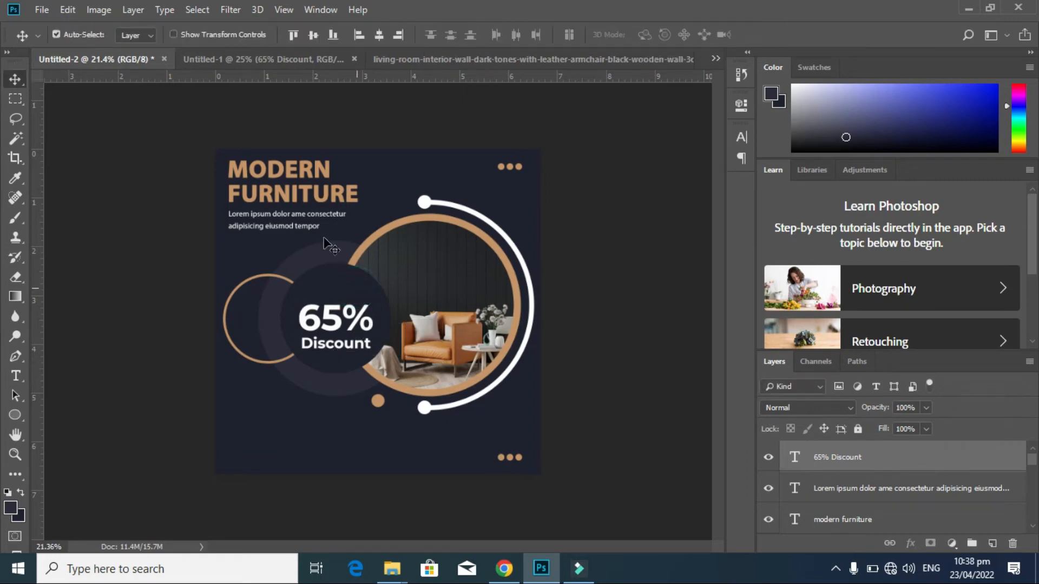
left_click(313, 34)
left_click(341, 482)
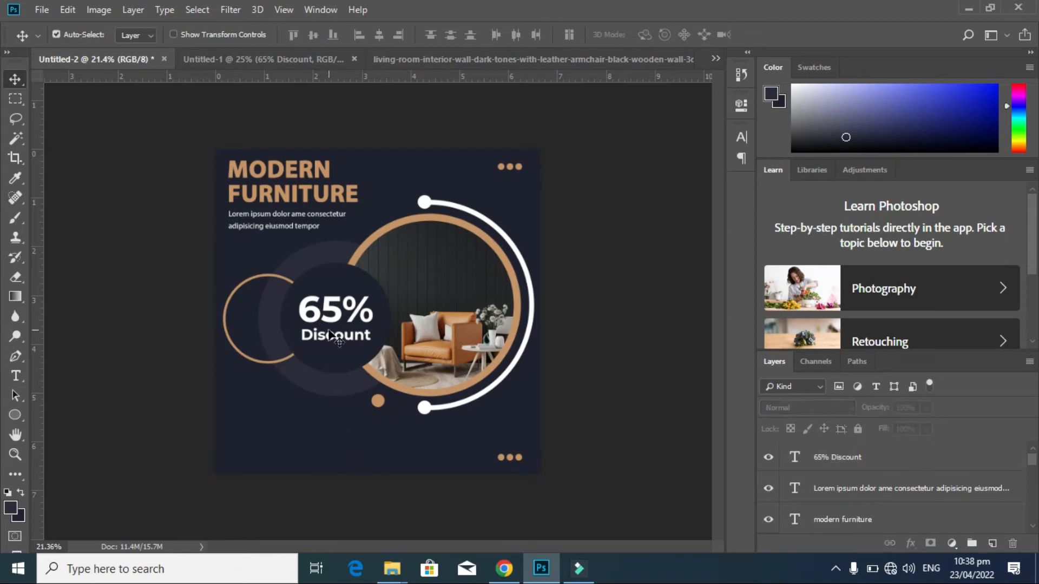
- Recolor only the word Discount to the tan sampled from the MODERN FURNITURE heading
key("t")
double_click(331, 335)
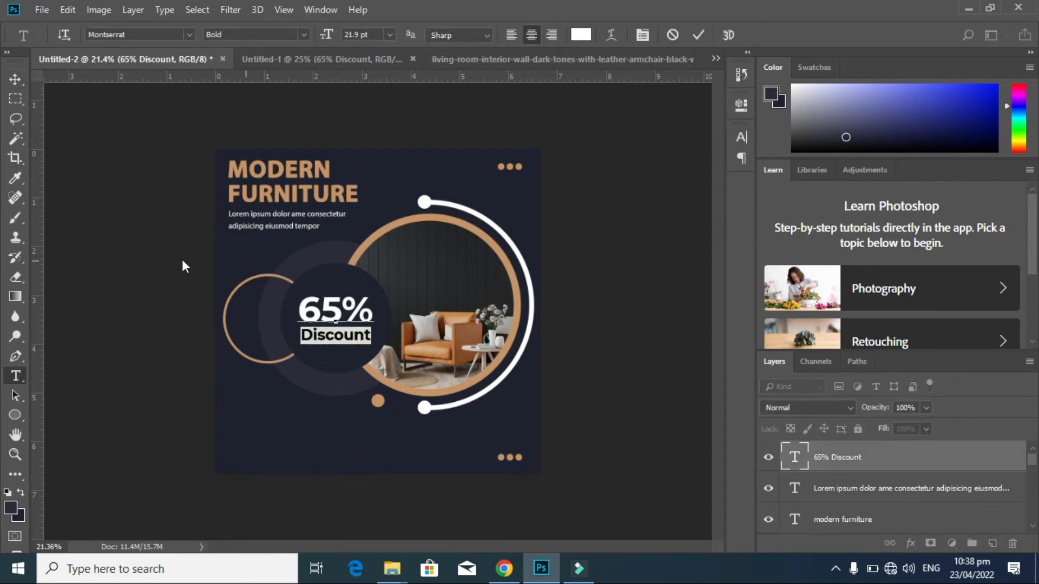
left_click(11, 506)
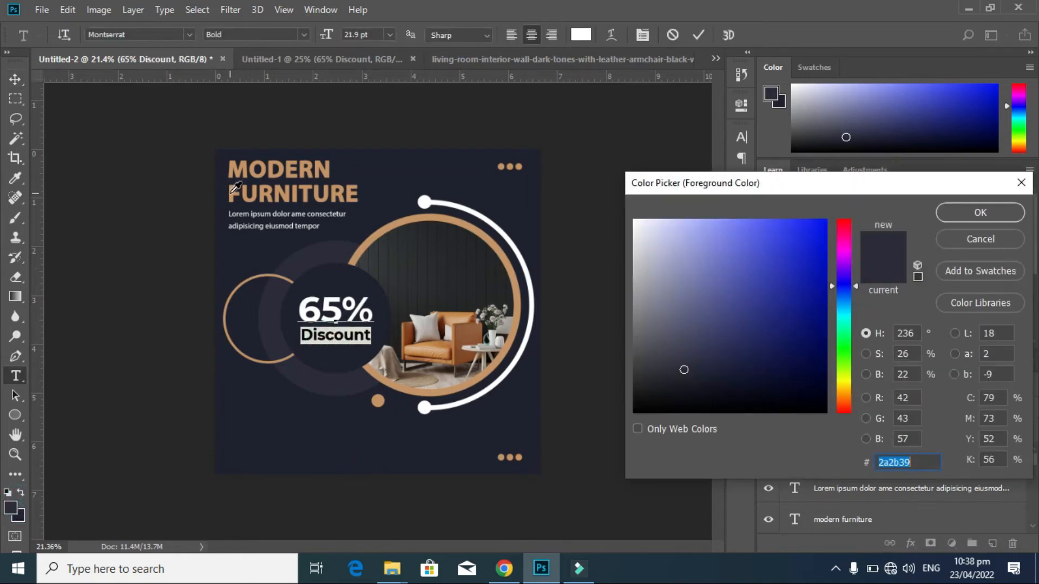
left_click(235, 187)
left_click(979, 212)
key("v")
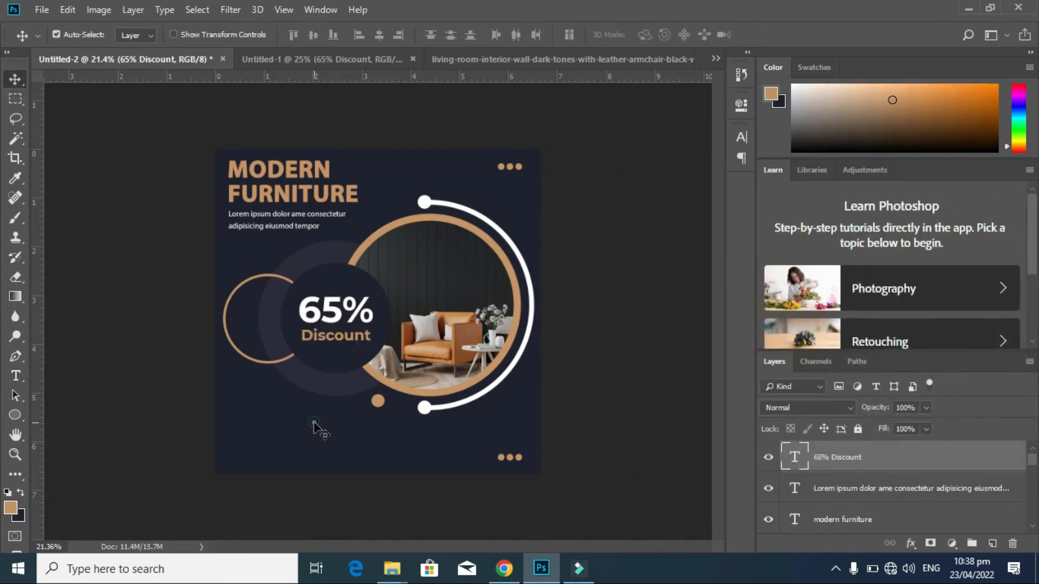
left_click(313, 426)
- Bring the contact icon, Call Us: text and phone number from Untitled-1 together into the design's lower-left corner
left_click(283, 59)
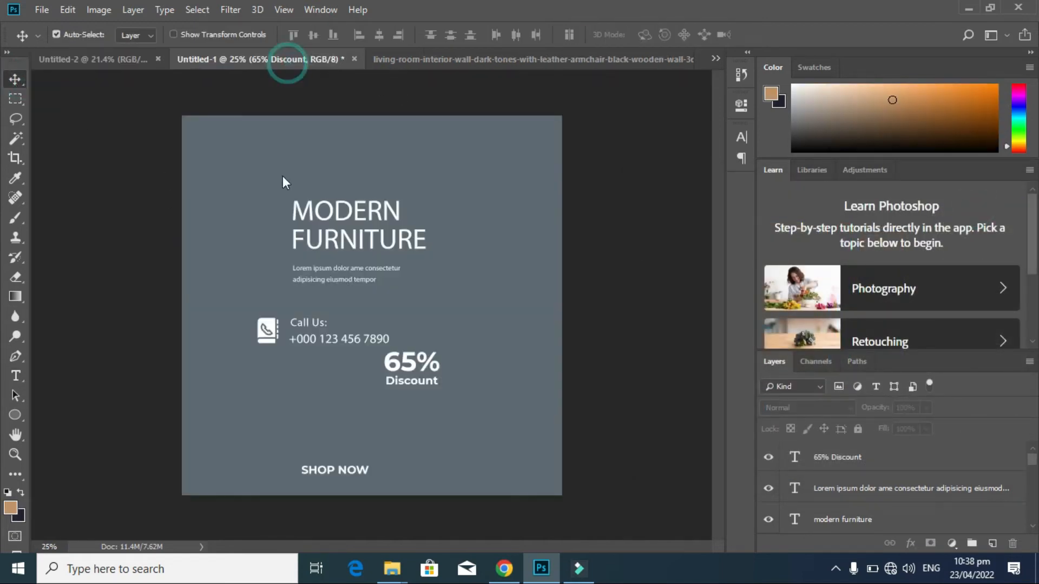
left_click(265, 324)
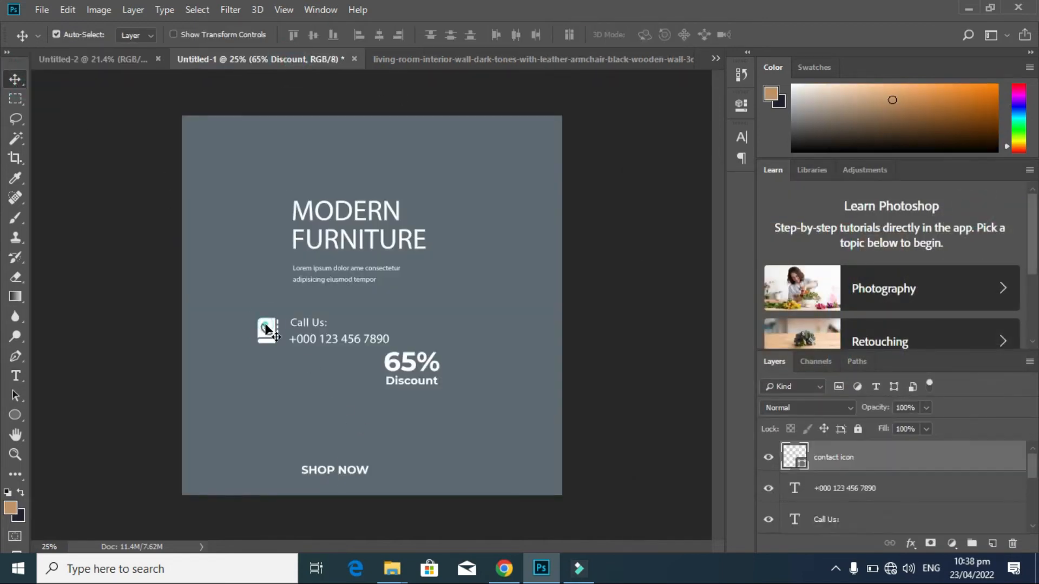
left_click(823, 515, "shift")
left_click_drag(266, 325, 239, 446)
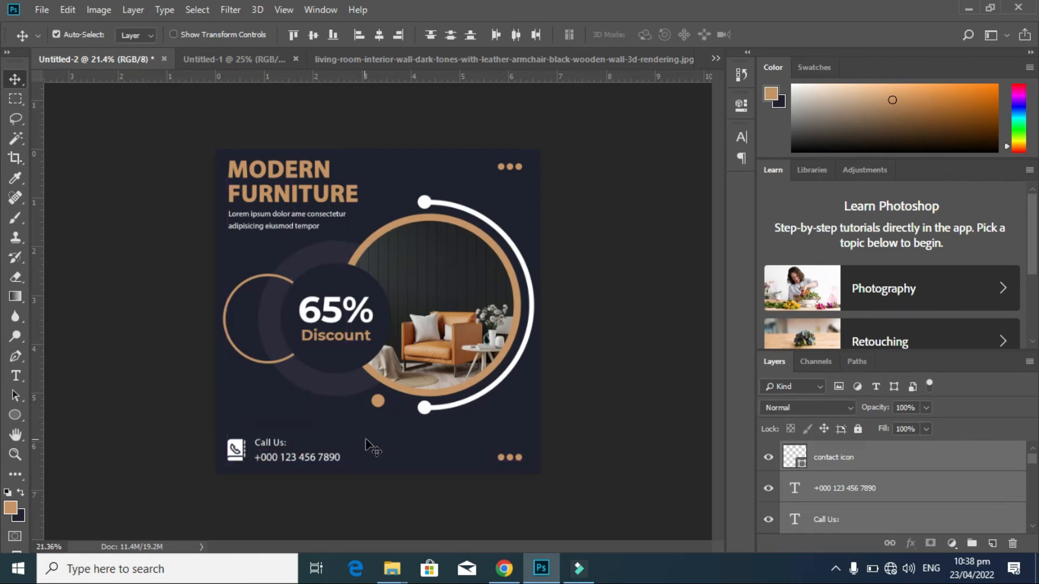
- Recolor the contact icon to c49464 sampled from the photo's tan outline
left_click(239, 448)
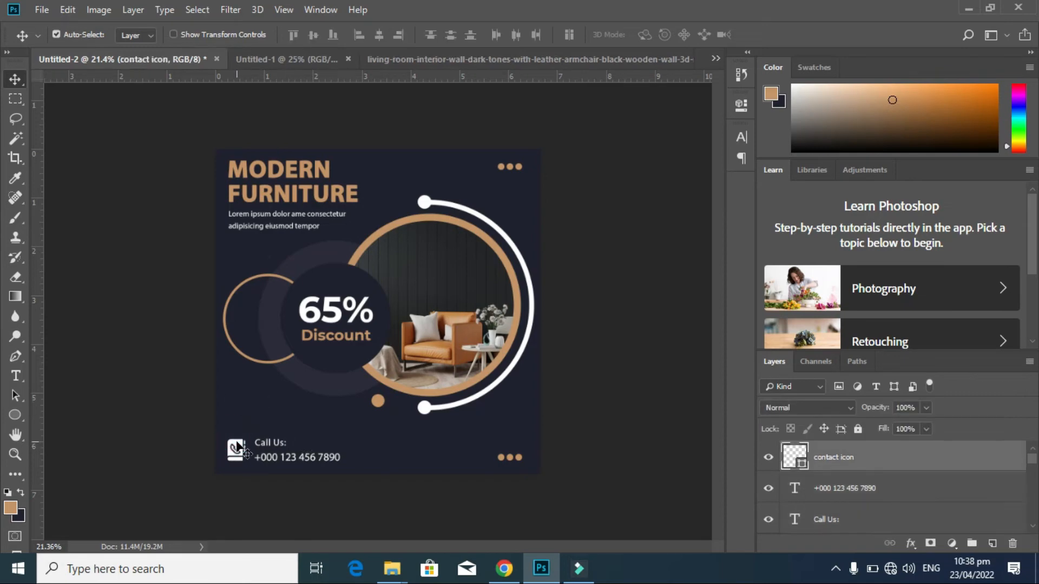
double_click(803, 466)
left_click(414, 219)
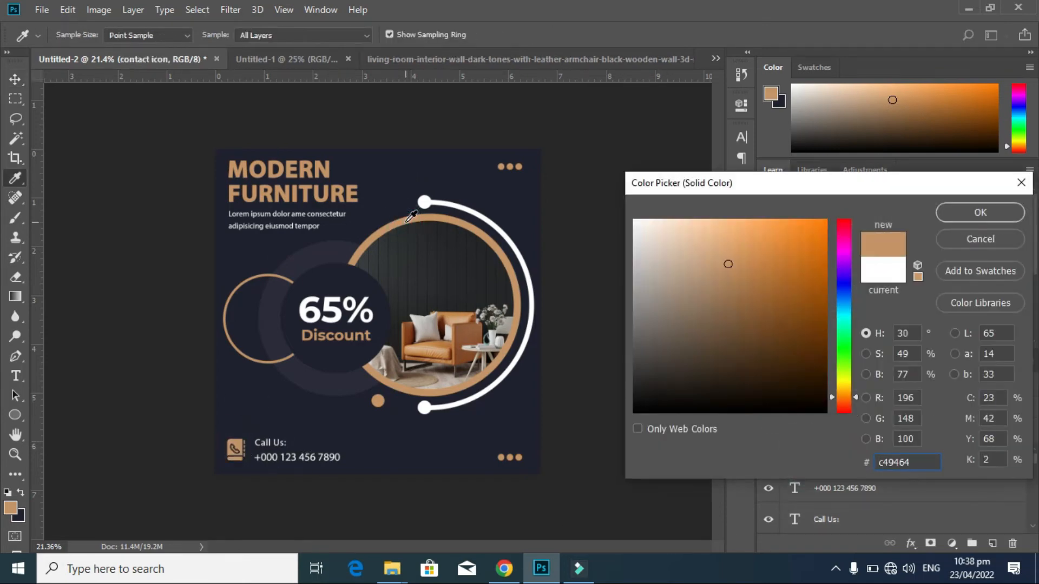
left_click(979, 212)
- Set the Call Us: text to the Bold font style and apply Faux Bold
key("t")
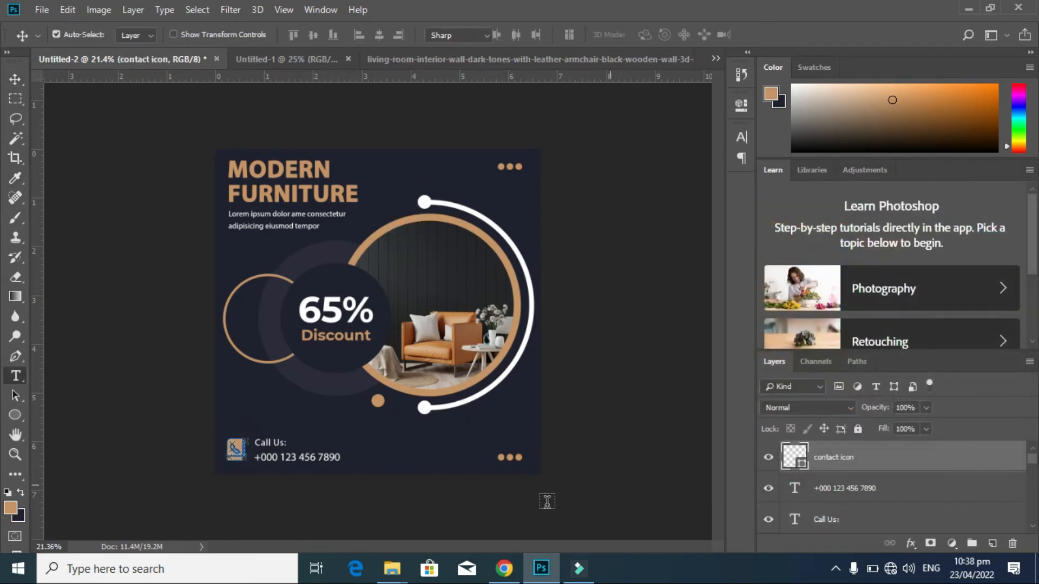
triple_click(270, 442)
left_click(303, 35)
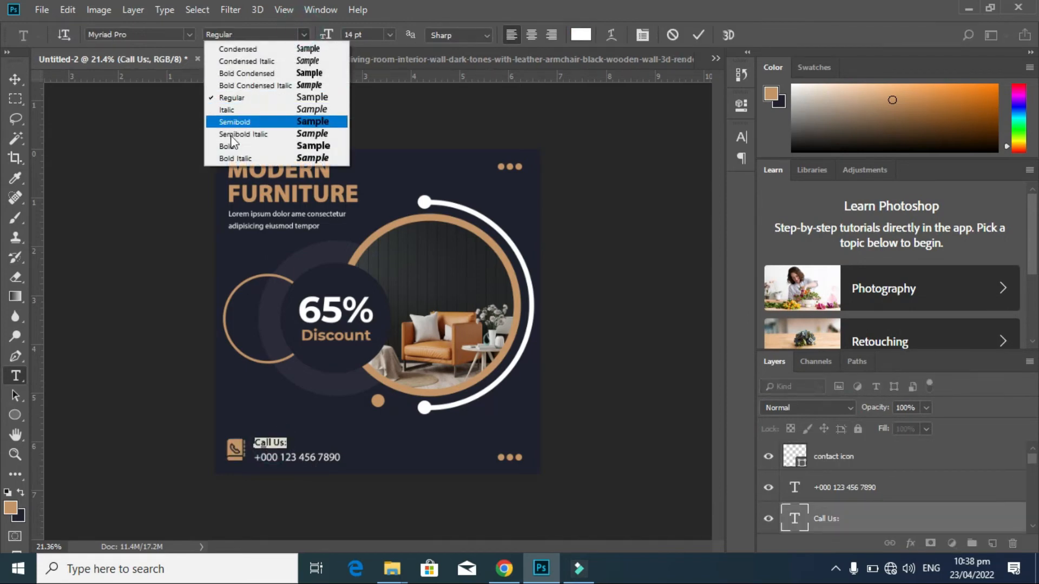
left_click(243, 146)
left_click(742, 137)
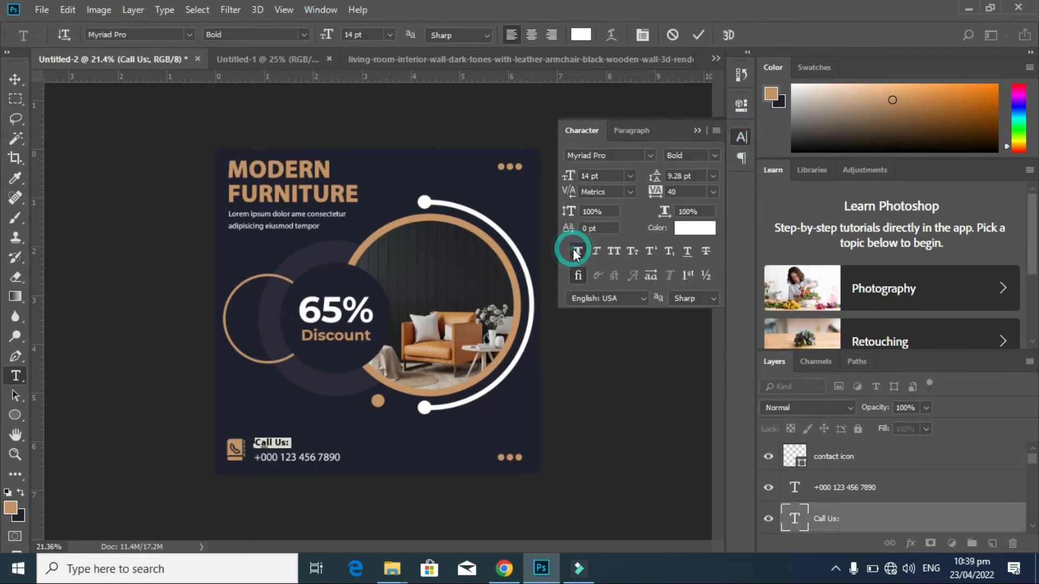
left_click(575, 252)
left_click(15, 79)
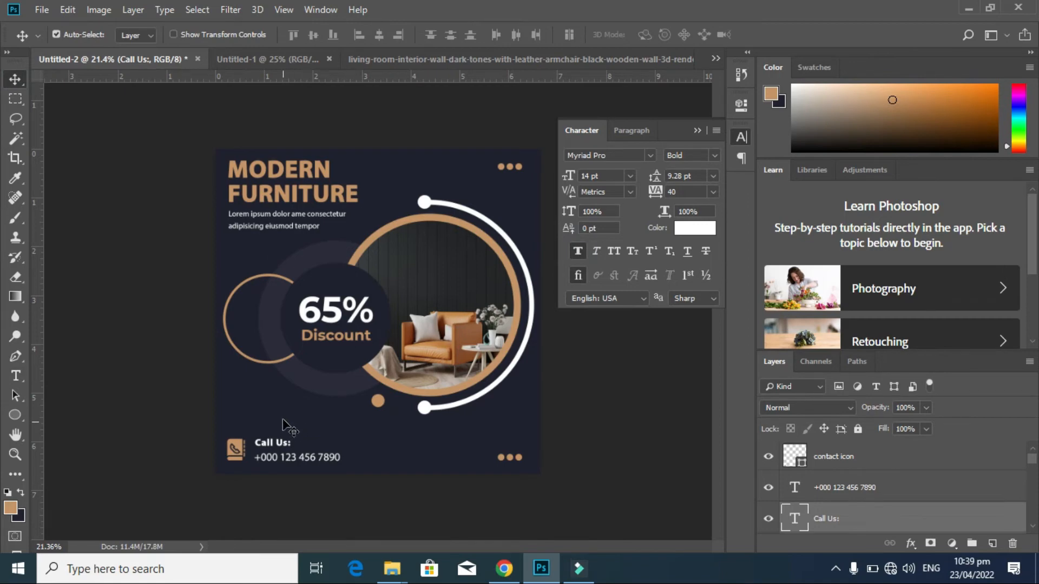
left_click(270, 59)
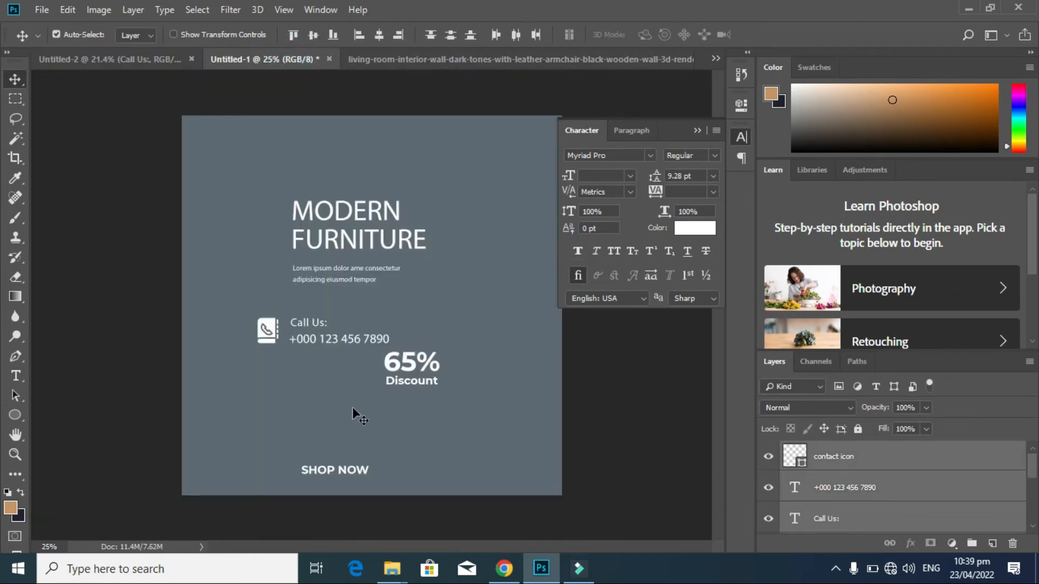
left_click(153, 60)
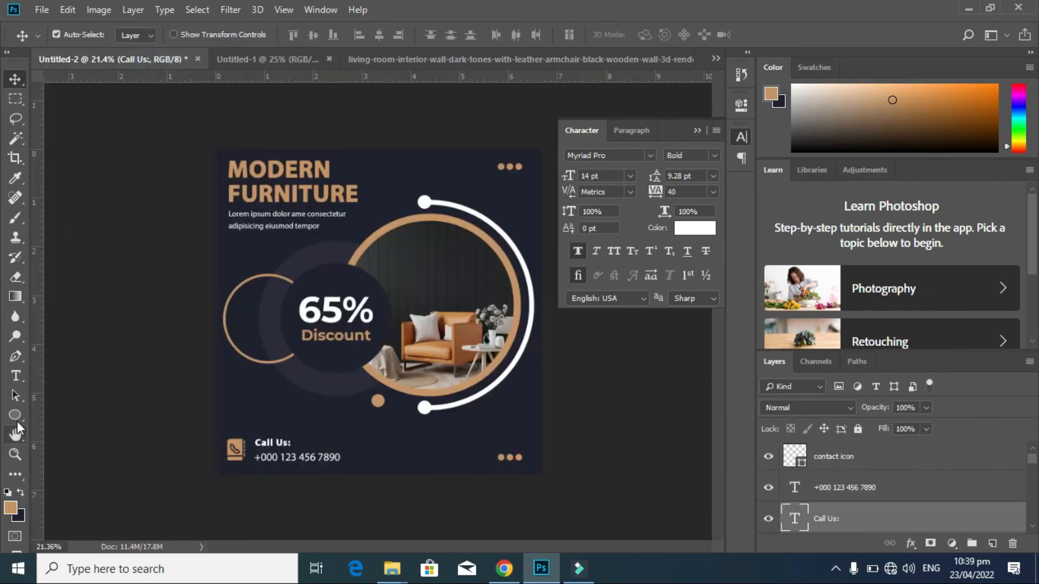
left_click(12, 416)
left_click(61, 430)
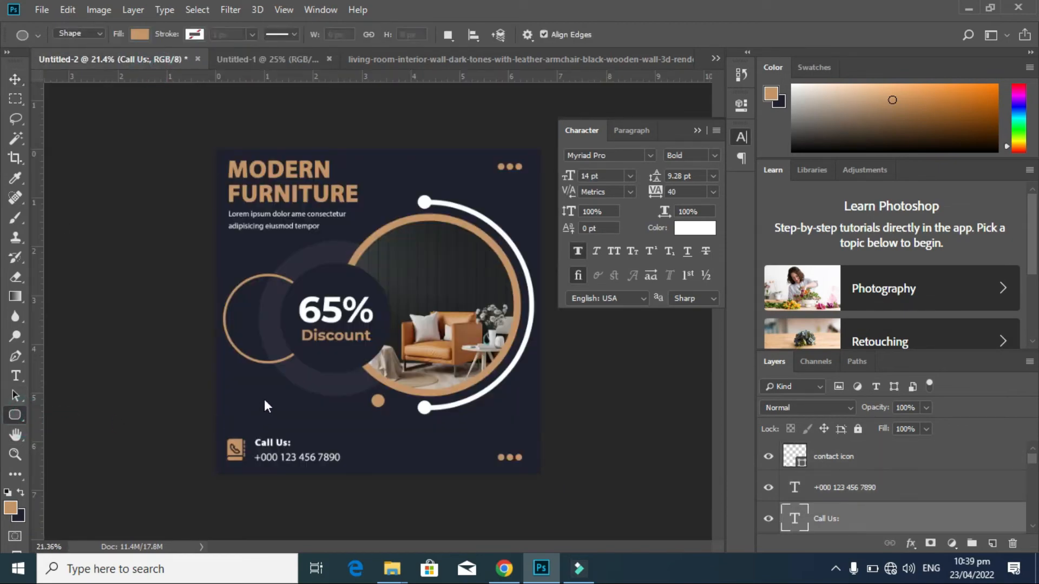
left_click_drag(263, 399, 343, 421)
left_click(696, 100)
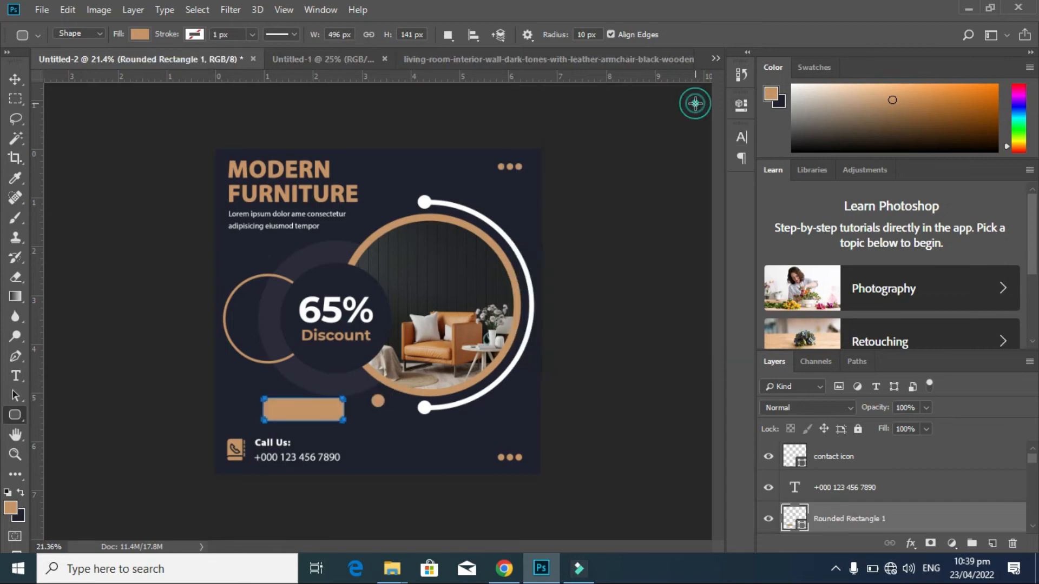
left_click(15, 79)
scroll(295, 410, "up", 3)
scroll(295, 410, "down", 2)
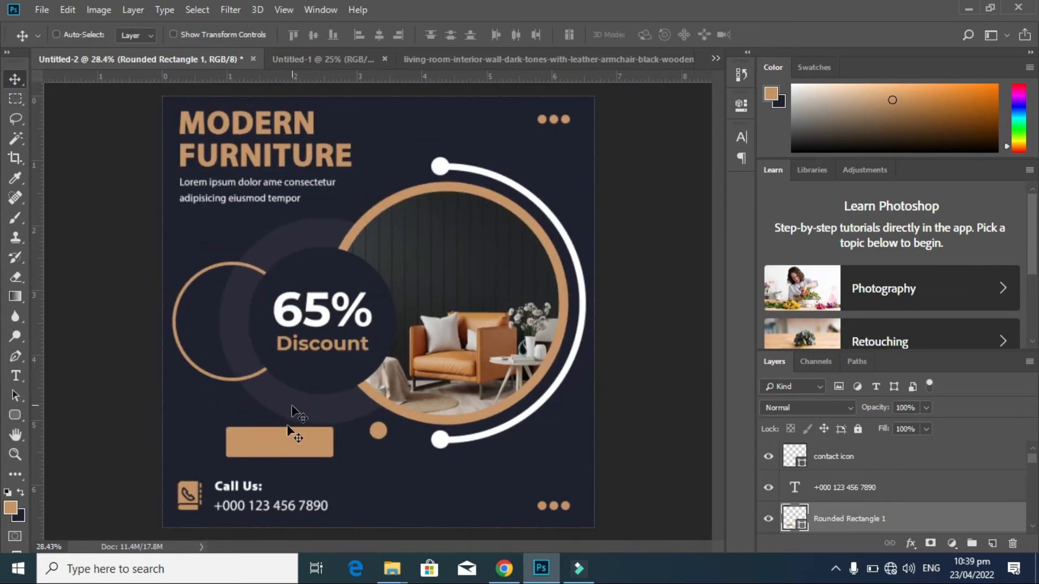
left_click_drag(292, 424, 254, 449)
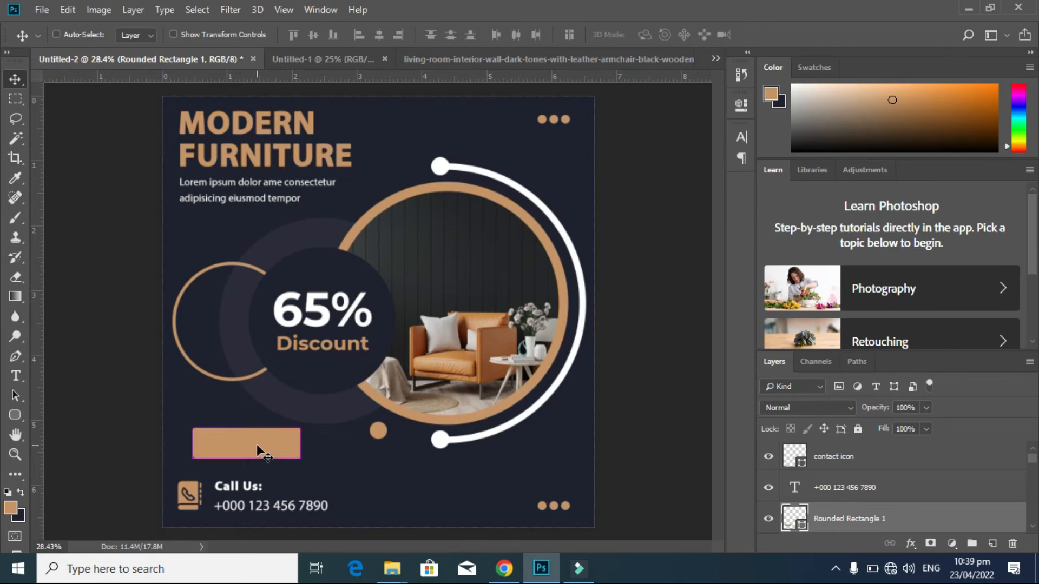
key("ctrl+t")
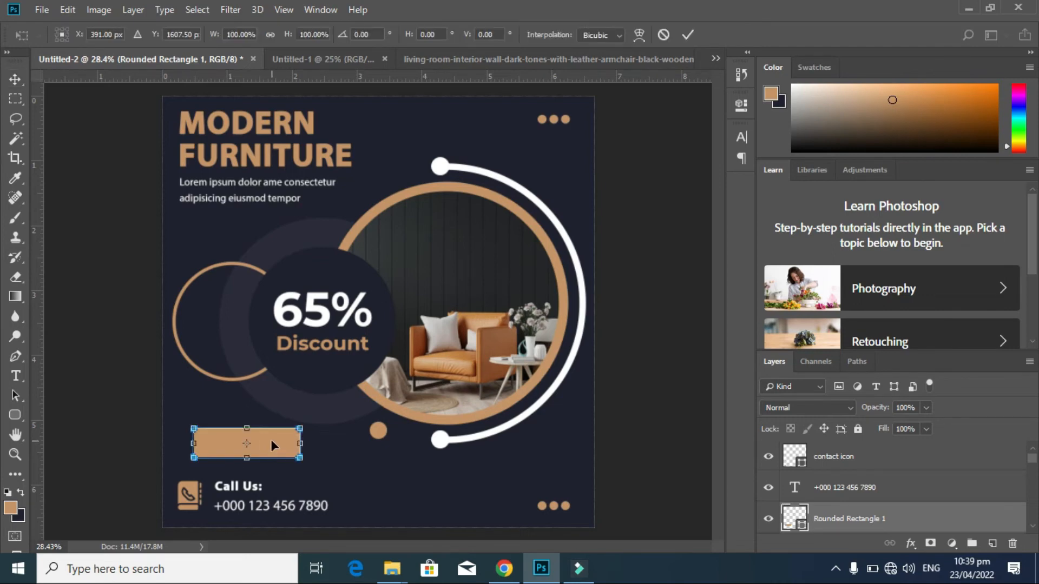
key("Return")
key("Delete")
- Draw a tan rounded rectangle above the contact details and increase its corner radii until it is pill-shaped
left_click(21, 417)
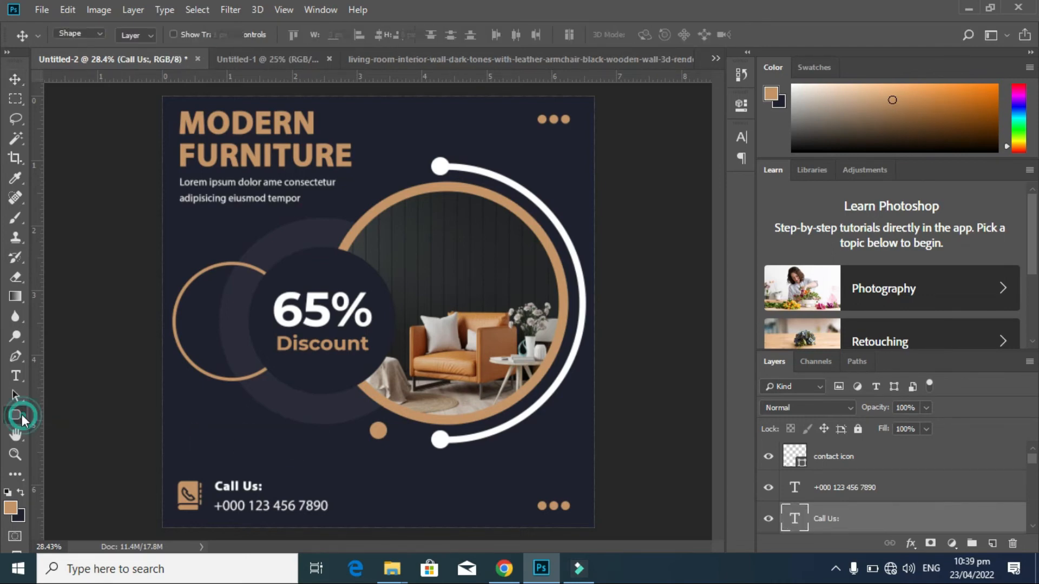
left_click_drag(186, 436, 284, 463)
left_click_drag(520, 254, 691, 257)
left_click(697, 99)
left_click(22, 79)
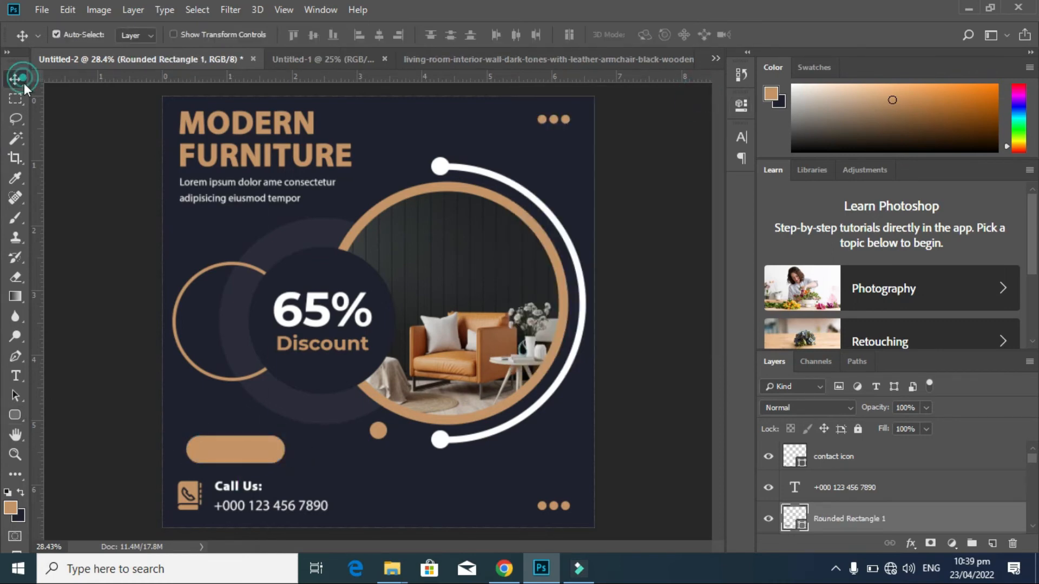
- Move the tan pill shape into line with the heading's left edge and raise it further above the contact details
left_click_drag(246, 452, 238, 441)
key("shift+Up")
key("shift+Up")
key("shift+Up")
key("shift+Up")
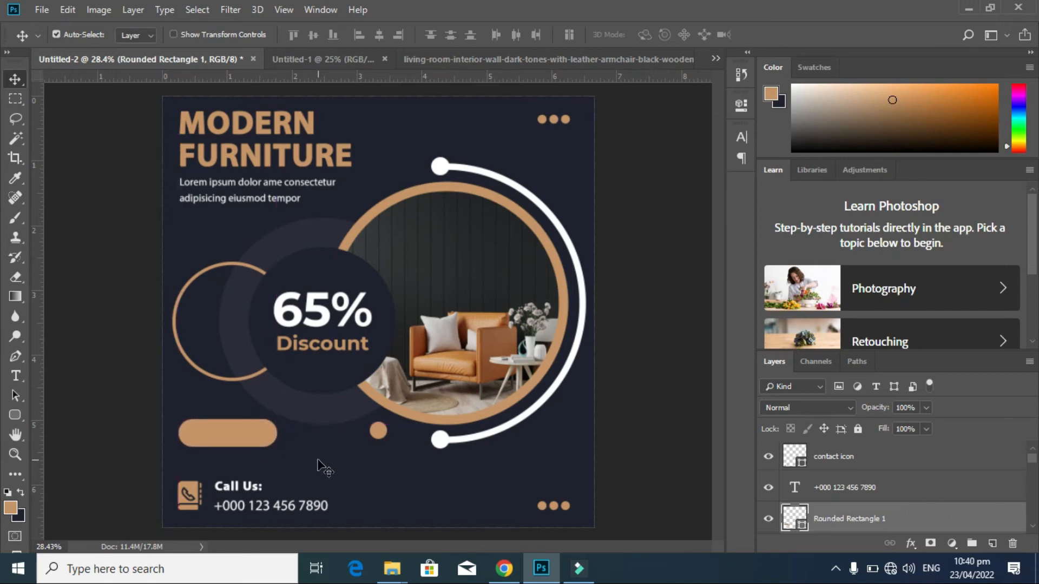
- Bring the SHOP NOW text from the Untitled-1 document onto the tan pill and center it on the pill both vertically and horizontally
left_click(302, 57)
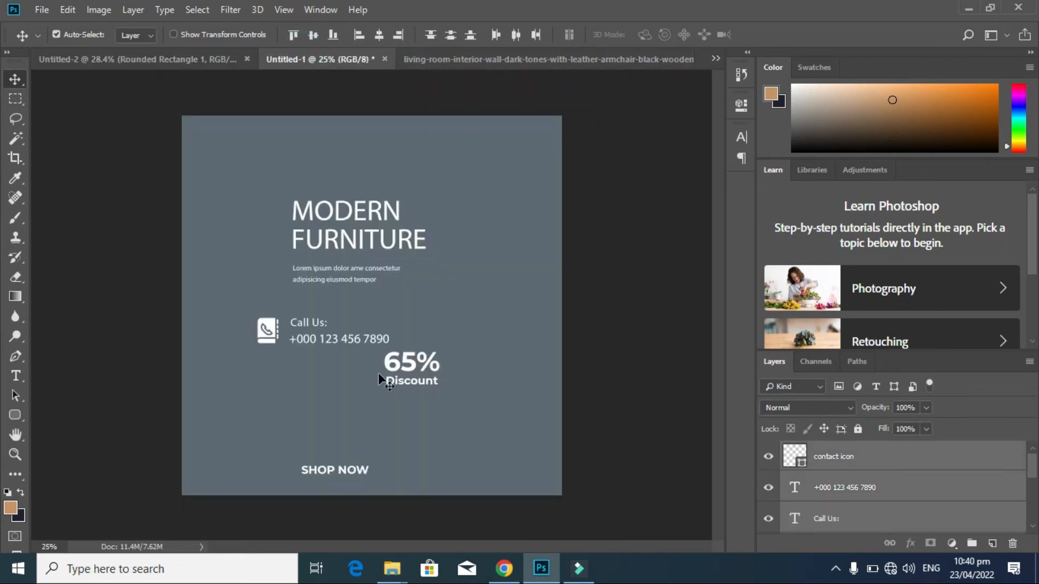
left_click_drag(330, 468, 258, 448)
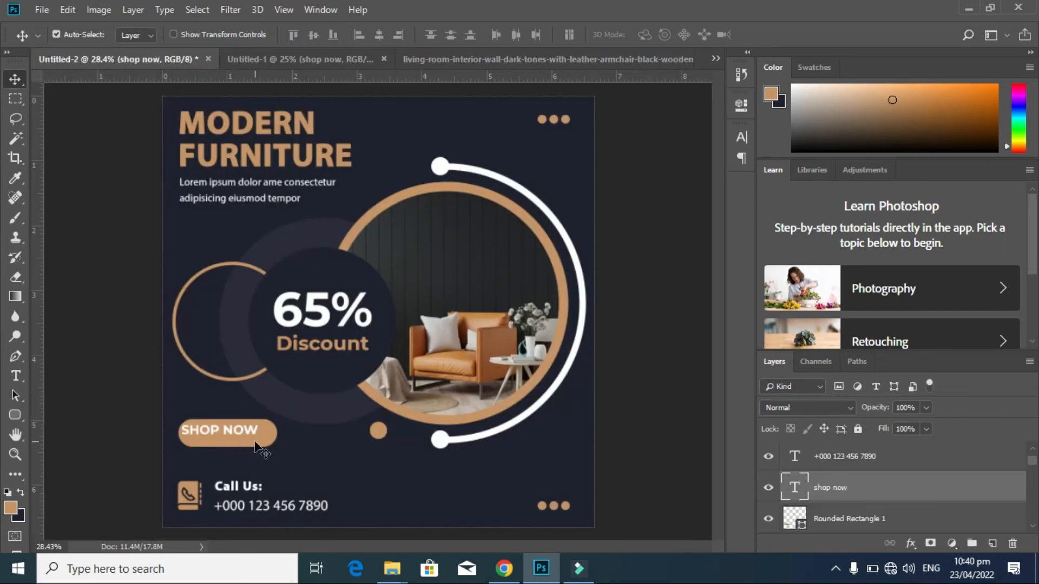
left_click(849, 517, "shift")
left_click(313, 36)
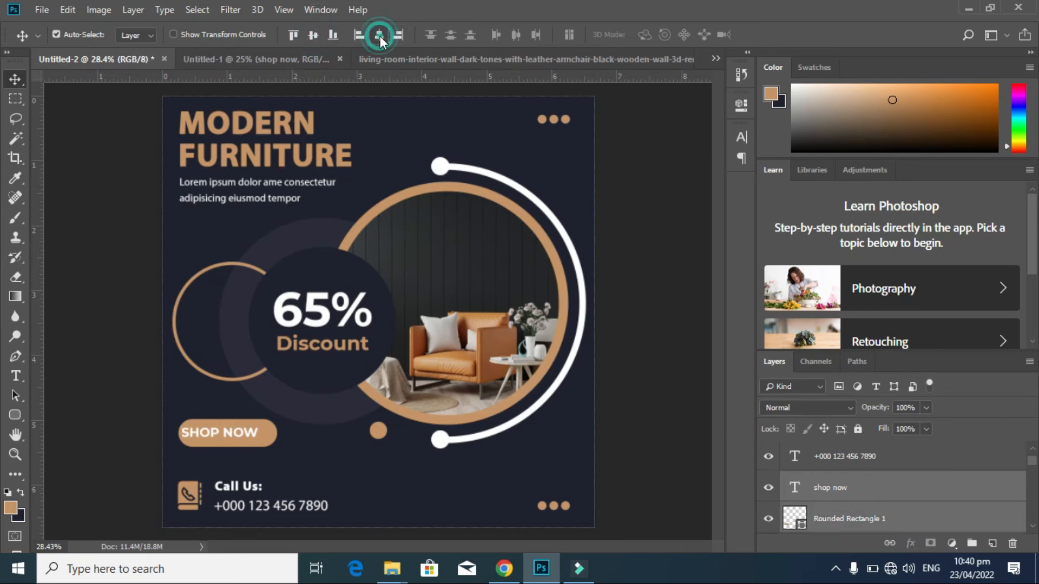
left_click(378, 35)
left_click(352, 483)
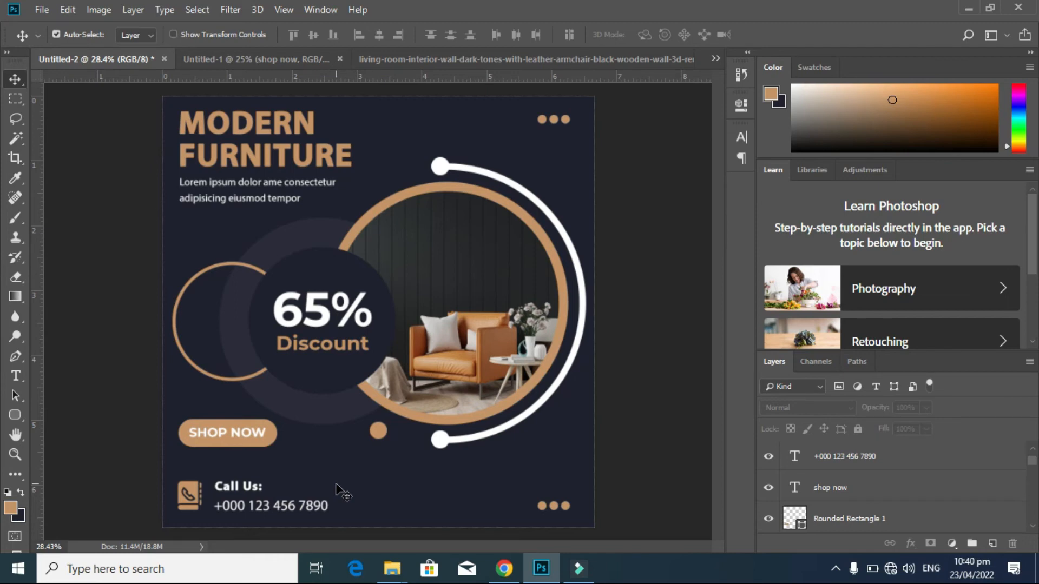
- Recolor the MODERN FURNITURE heading to a deeper orange-brown, bb7a39
scroll(340, 491, "up", 2)
scroll(339, 493, "down", 3)
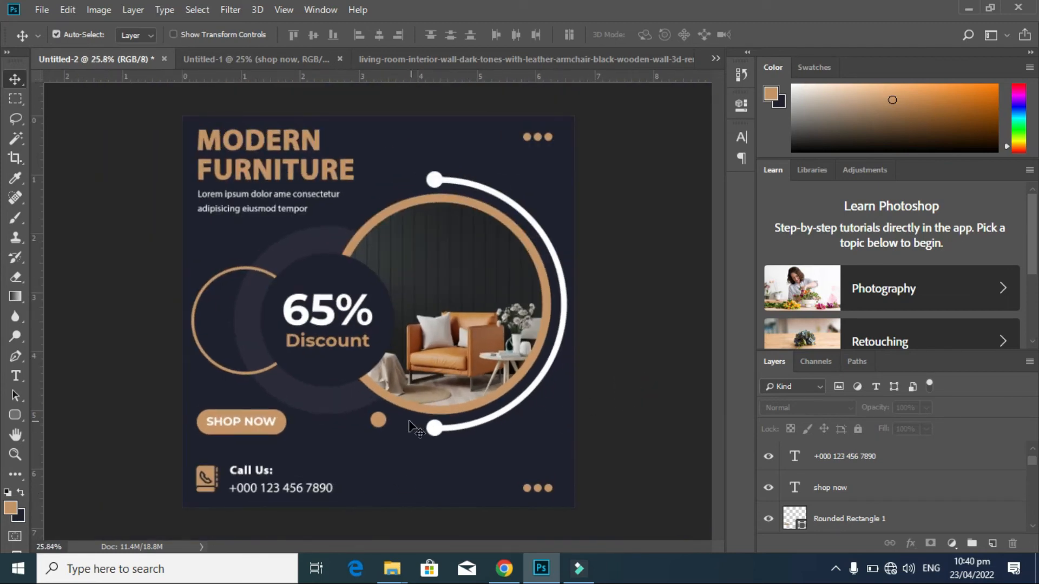
left_click(272, 179)
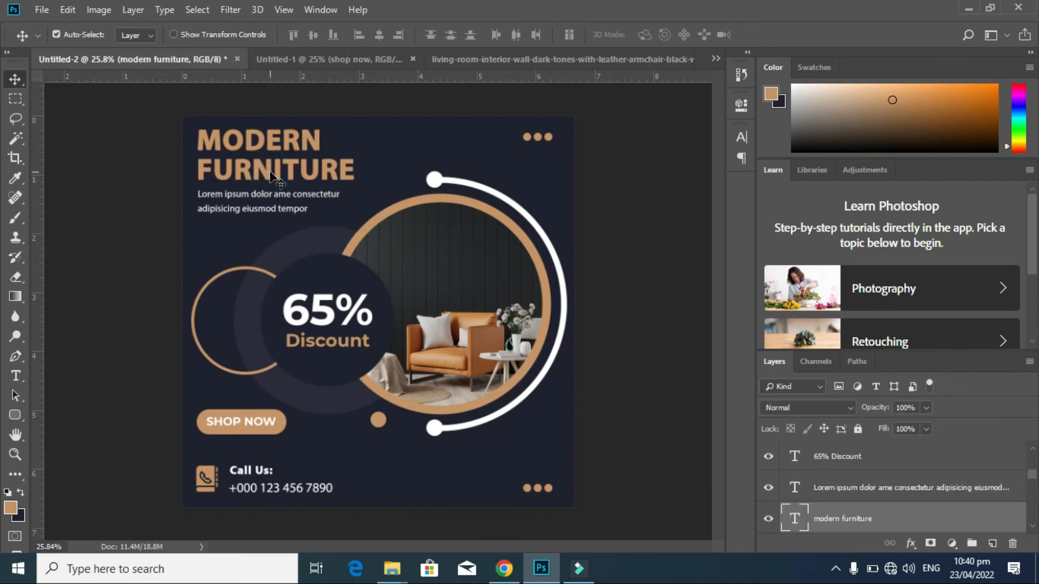
key("t")
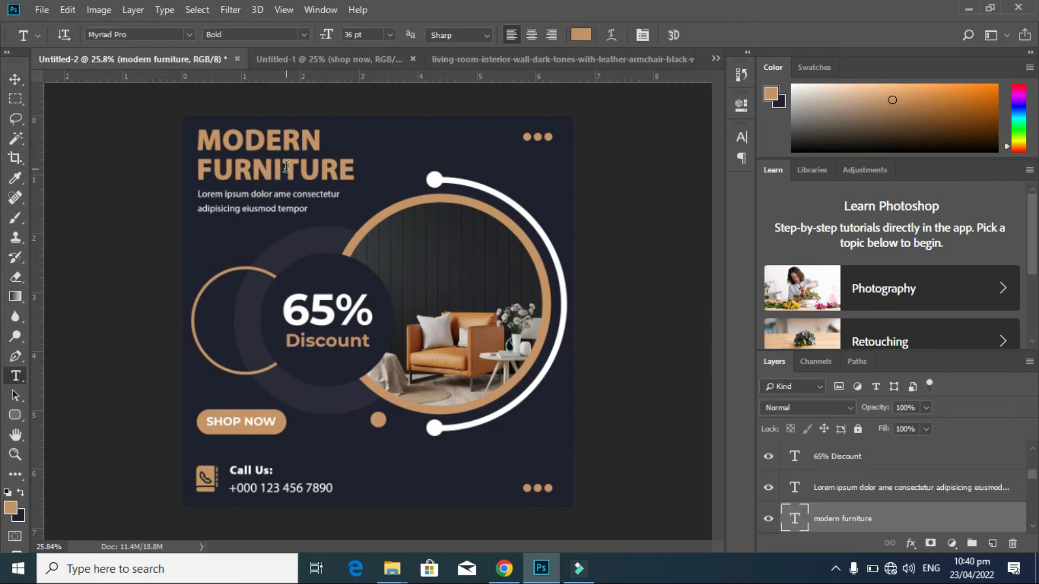
left_click(286, 166)
key("ctrl+a")
left_click(10, 507)
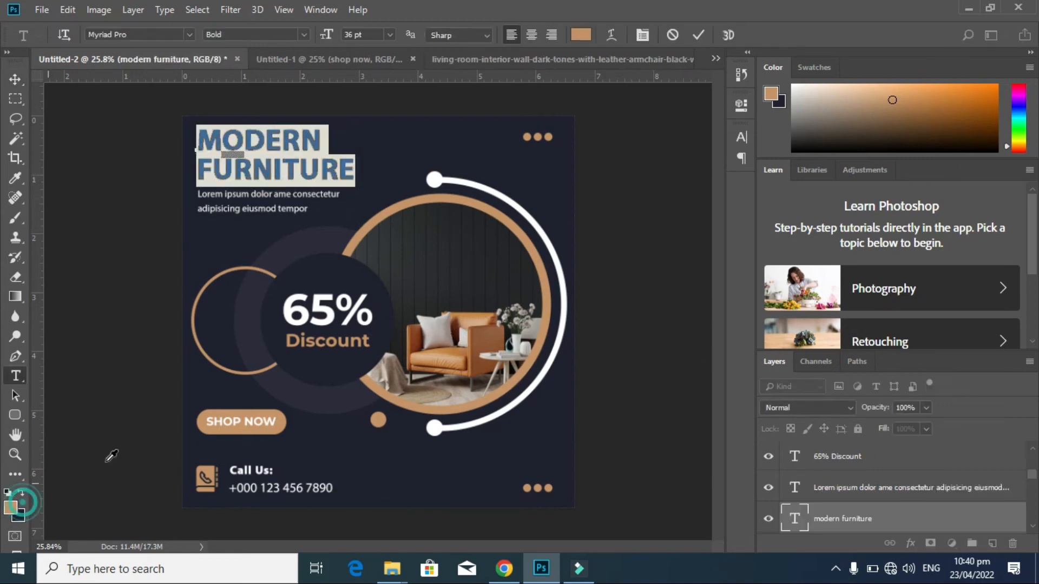
left_click(980, 212)
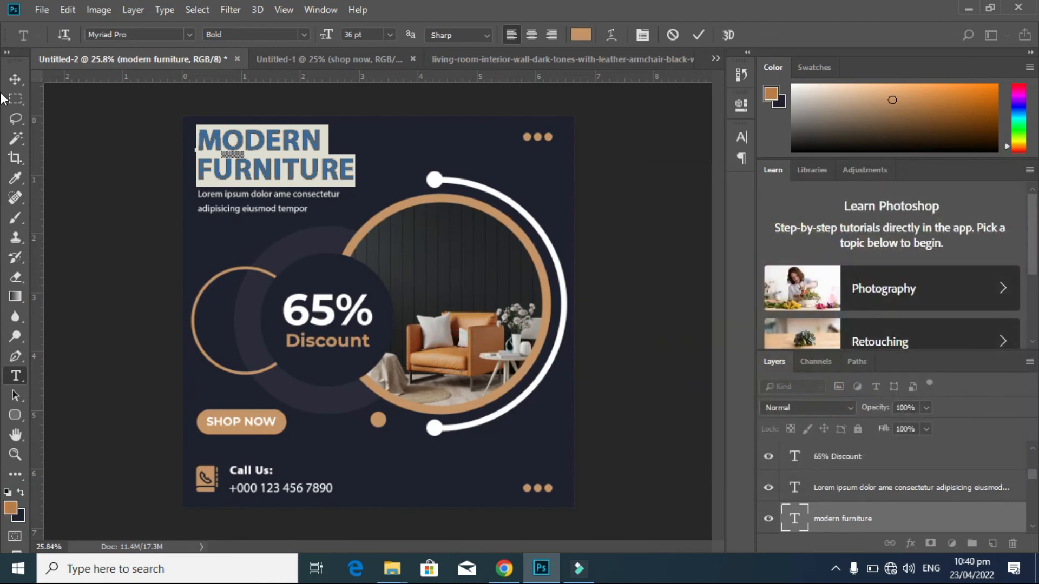
left_click(15, 79)
- Recolor only the word Discount below 65% to the heading's orange-brown foreground color
key("t")
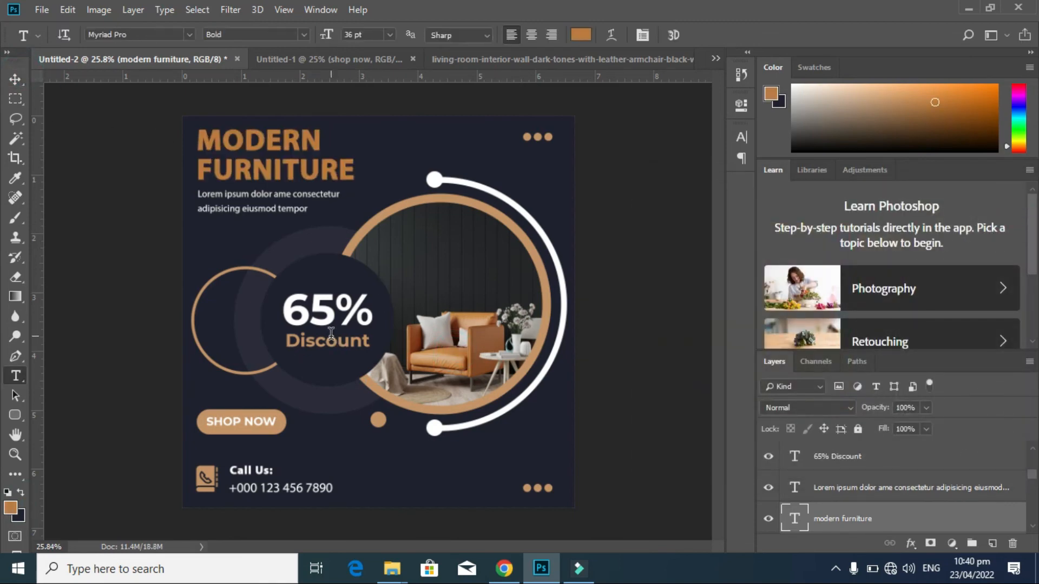
left_click(327, 344)
key("ctrl+a")
left_click(317, 339)
double_click(317, 339)
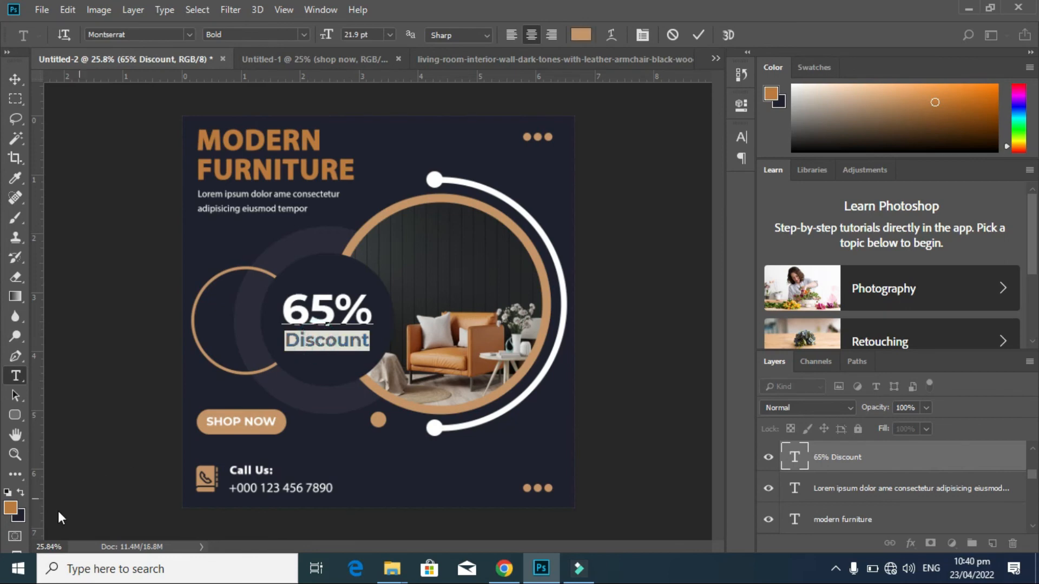
left_click(15, 79)
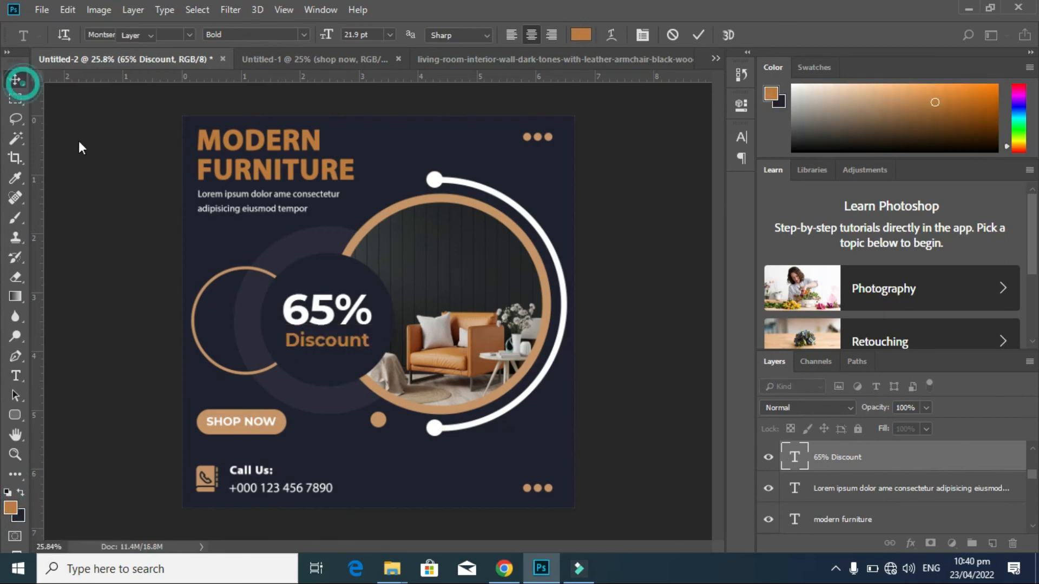
- Set the stroke of the thin ring beside the 65% circle to bb7a39, sampled from the Discount text
left_click(254, 382)
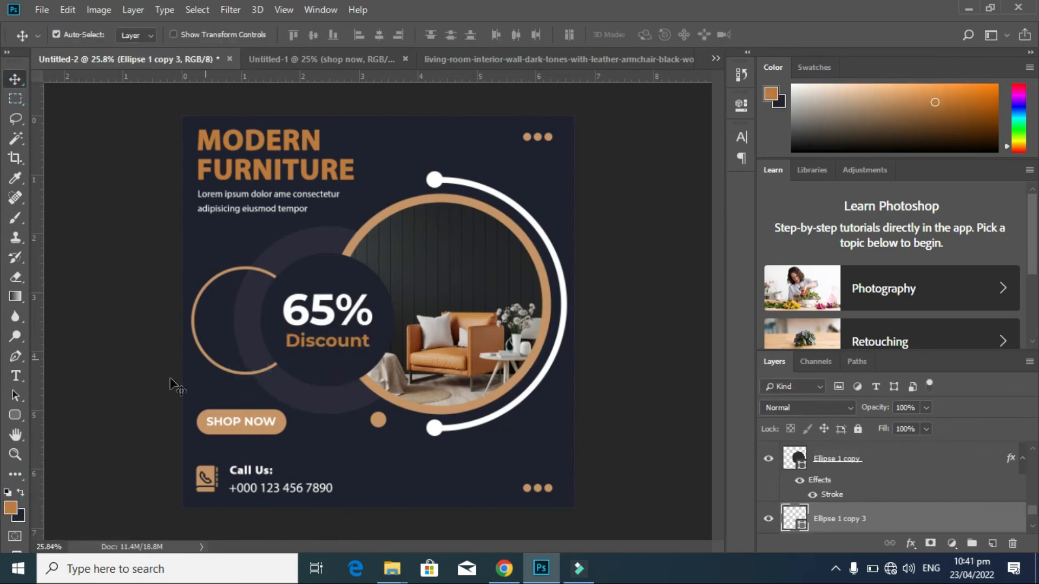
left_click(15, 415)
left_click(194, 34)
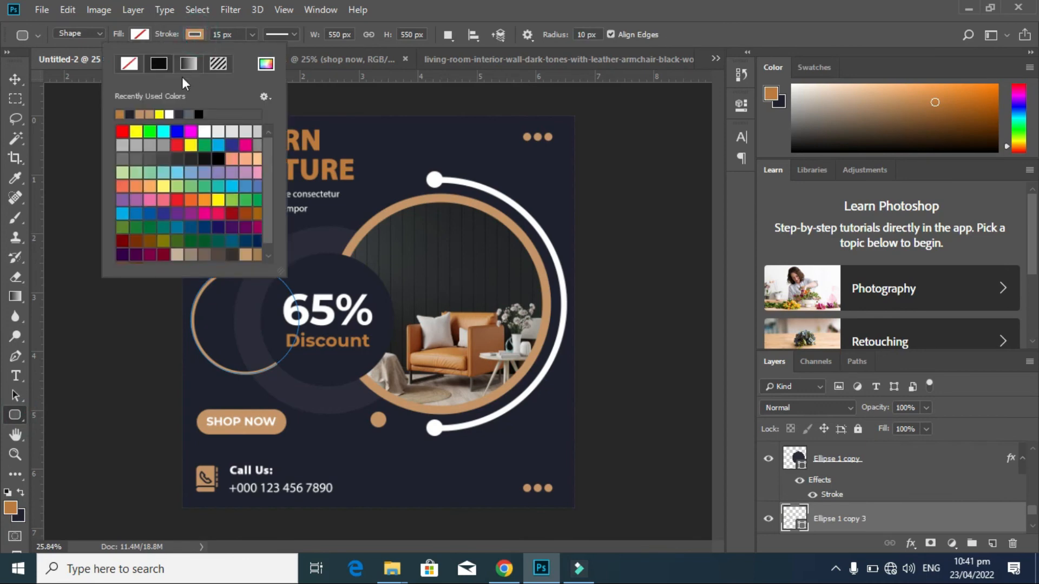
left_click(266, 64)
left_click(349, 335)
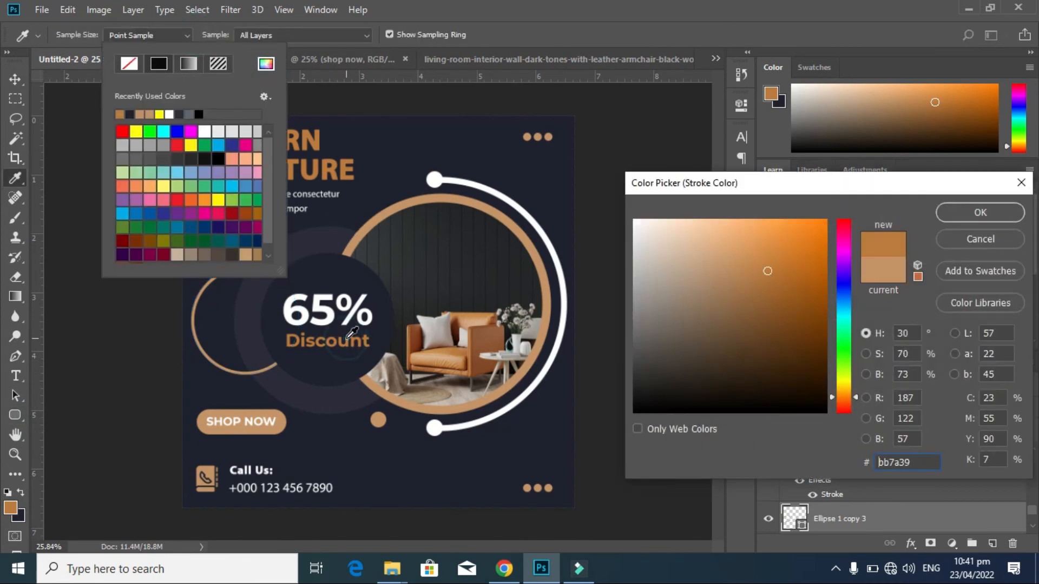
left_click(980, 212)
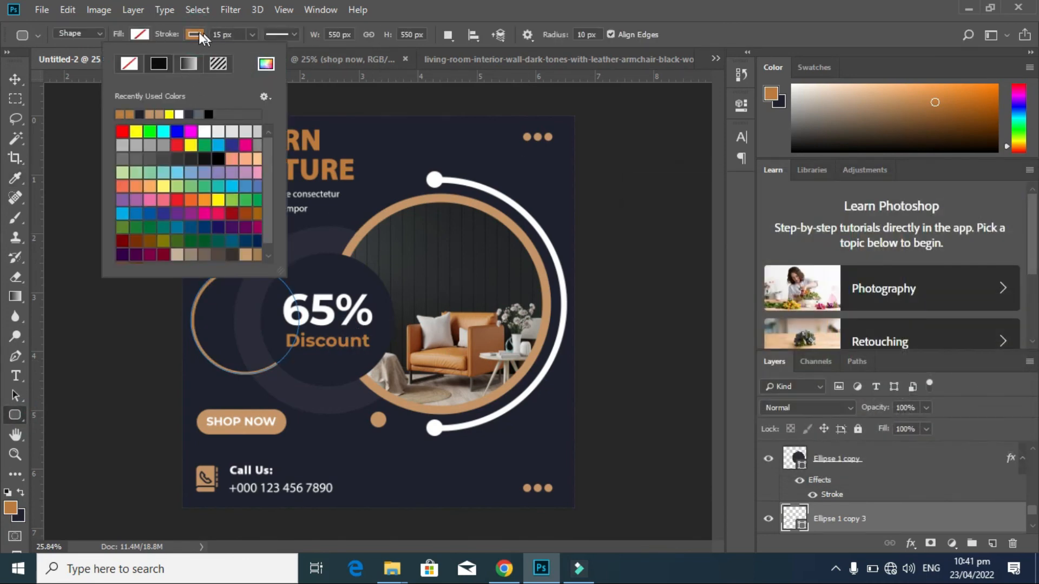
left_click(15, 80)
- Recolor the pill shape behind SHOP NOW to the same orange-brown as the heading
left_click(273, 428)
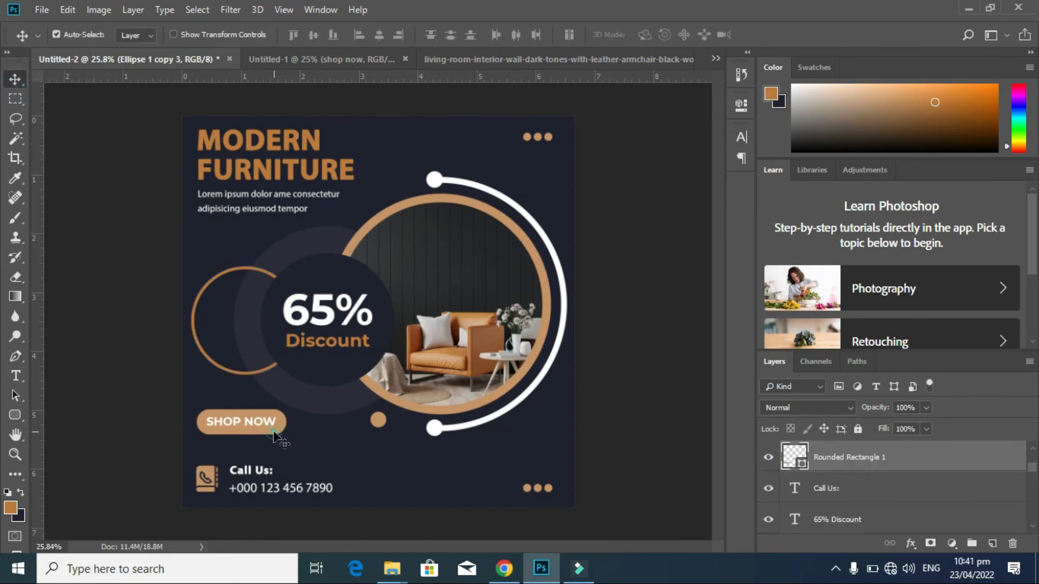
double_click(802, 463)
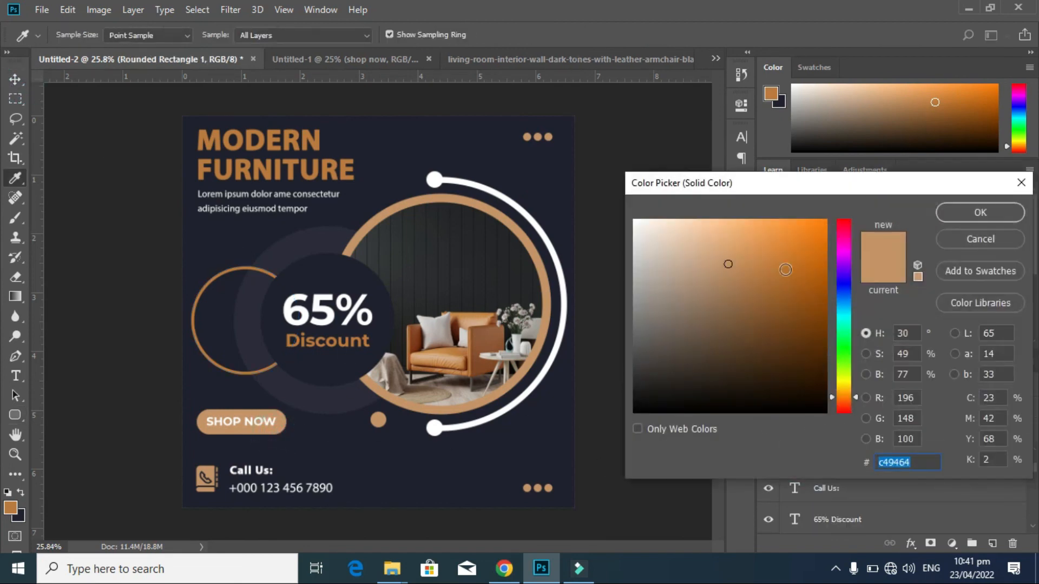
left_click(981, 212)
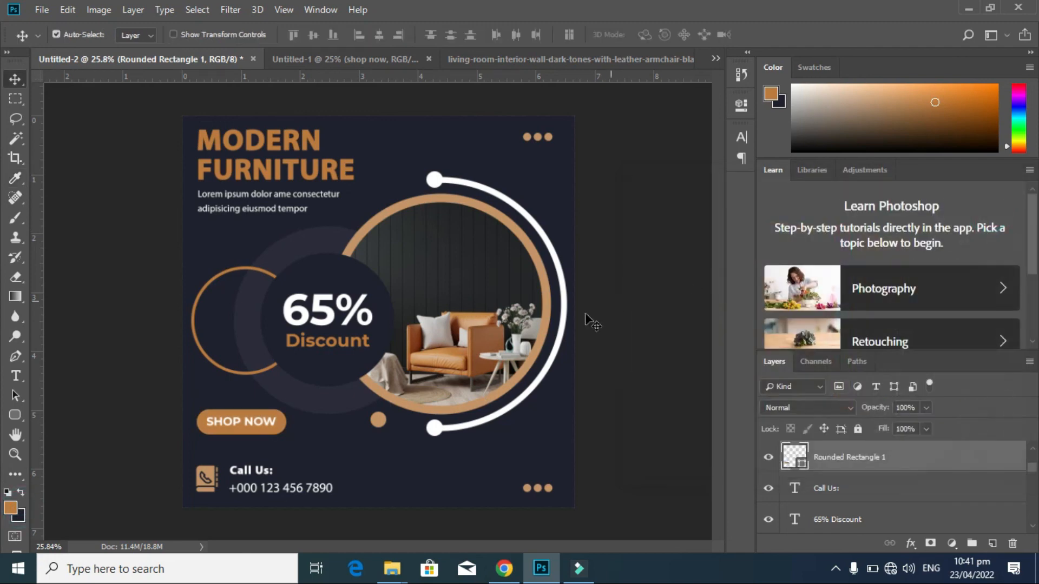
- Recolor the small dot below the photo circle to the orange-brown sampled from the SHOP NOW pill
left_click(378, 423)
double_click(795, 518)
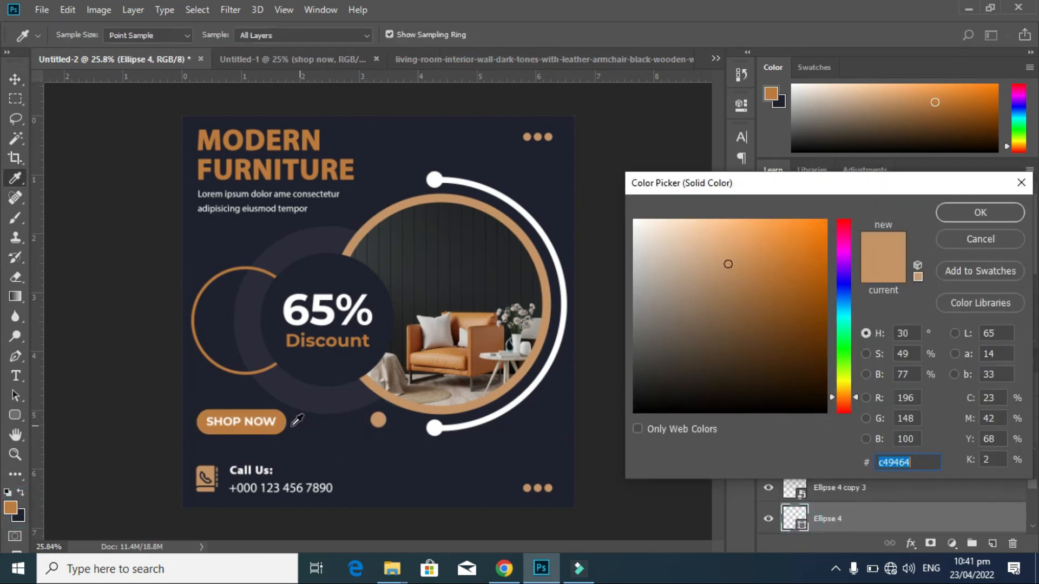
left_click(278, 423)
left_click(980, 212)
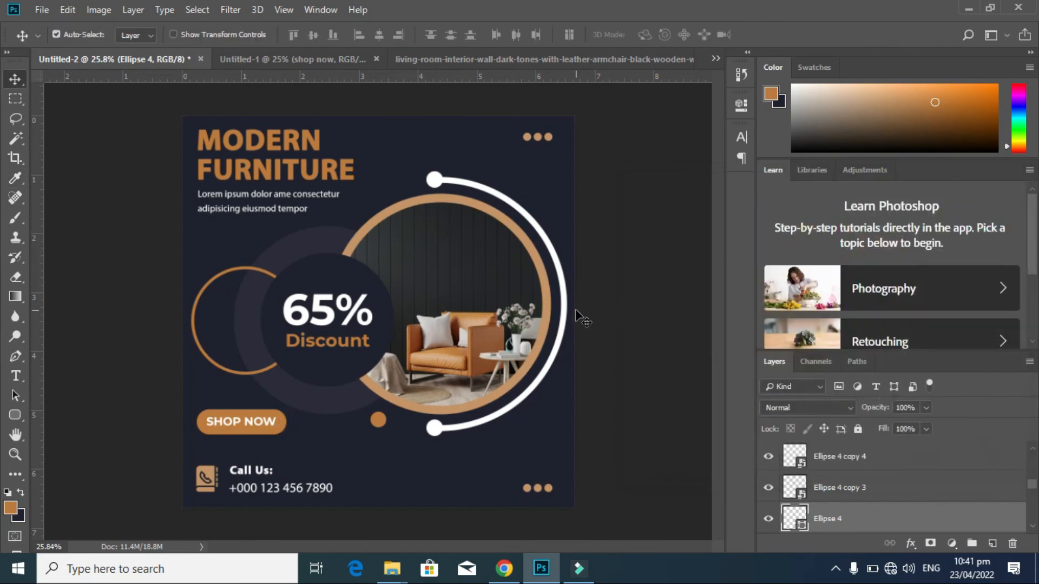
- Change the Stroke effect color of the circle framing the photo to the SHOP NOW pill's orange-brown
left_click(544, 331)
scroll(858, 505, "down", 3)
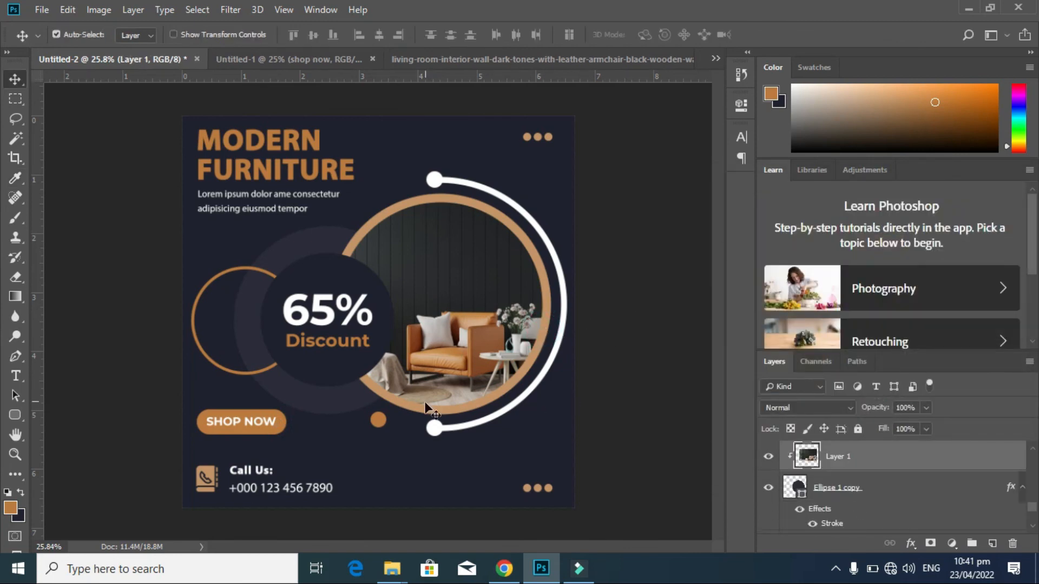
left_click(443, 416)
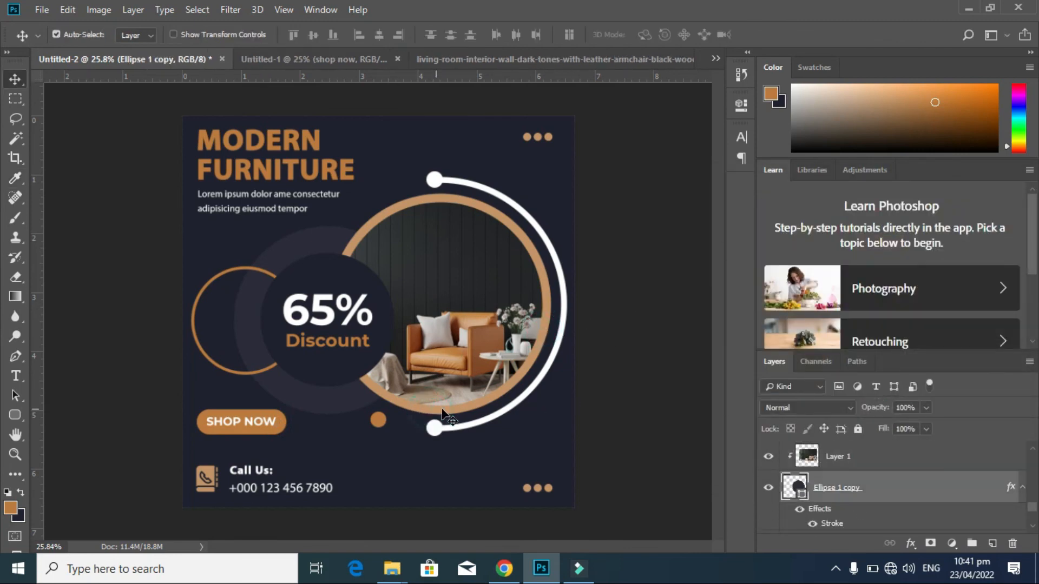
double_click(836, 524)
left_click(686, 231)
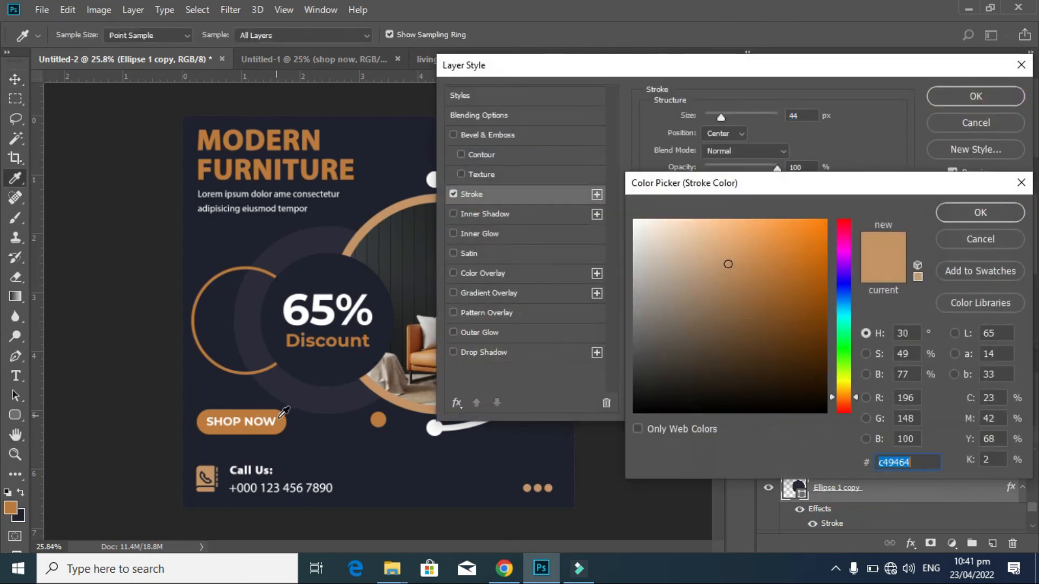
left_click(983, 213)
left_click(974, 100)
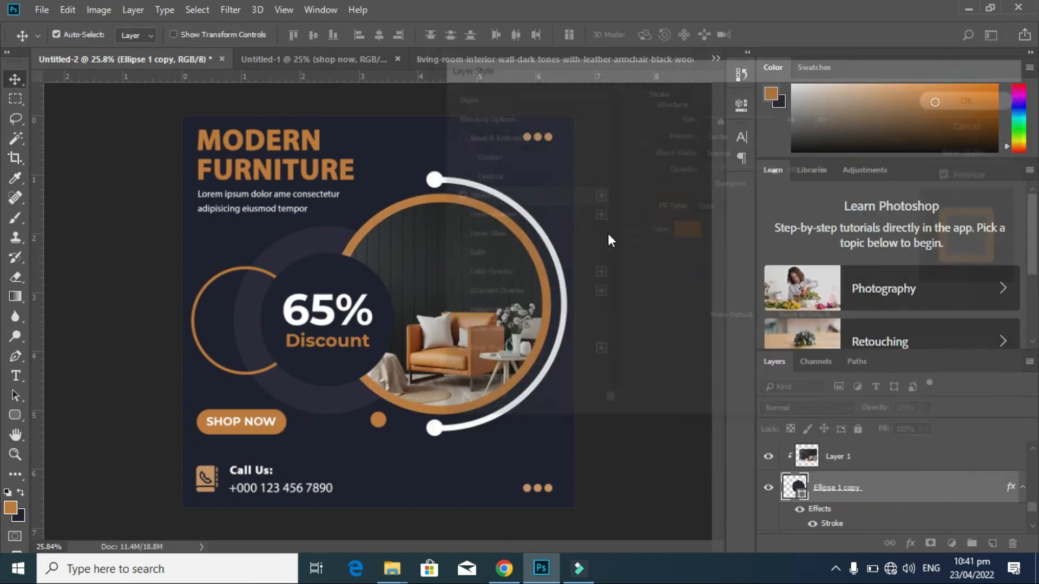
- Recolor the contact icon to bb7a39, sampled from the small dot below the photo
left_click(215, 479)
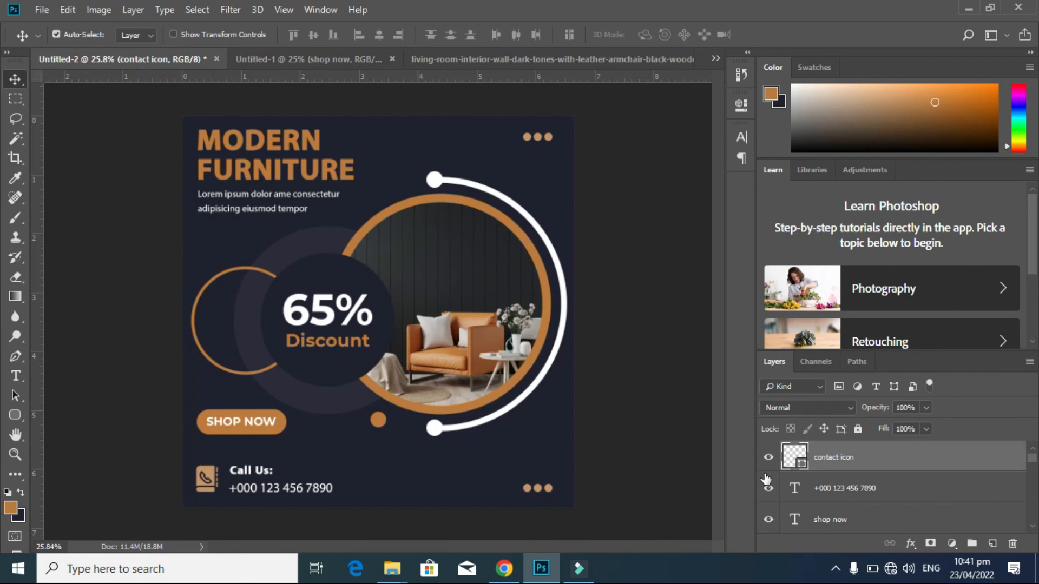
double_click(802, 464)
left_click(381, 418)
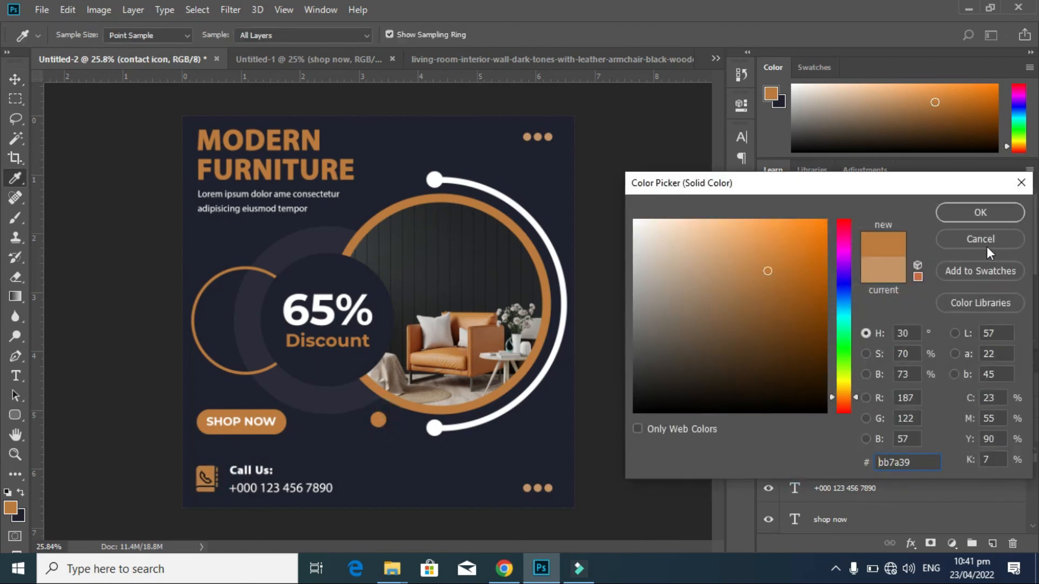
left_click(980, 212)
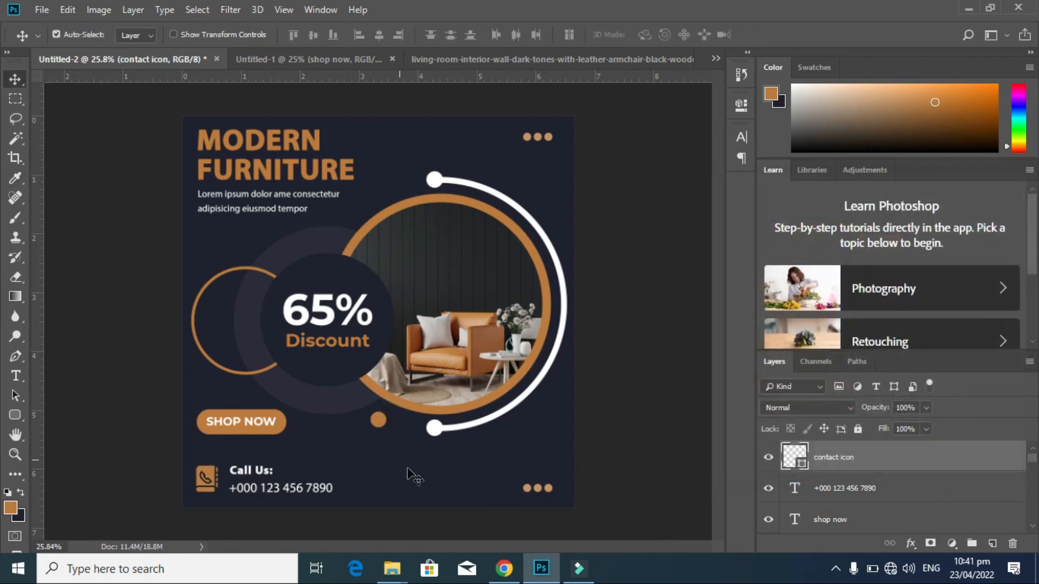
- Open the contents of the lower three-dot smart object and recolor its first dot to bb7a39
left_click(528, 491)
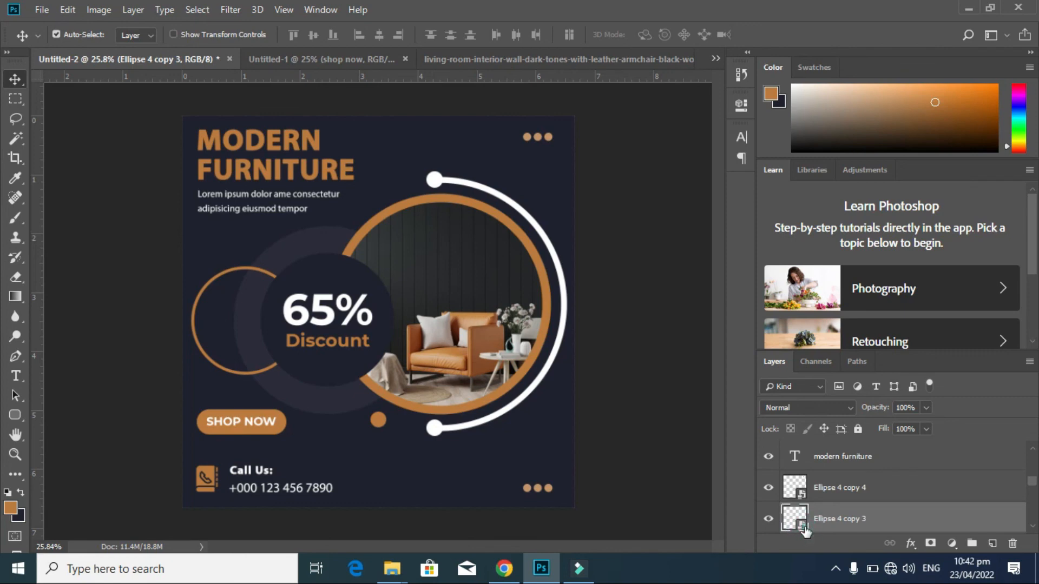
double_click(804, 531)
left_click(536, 234)
left_click(341, 322)
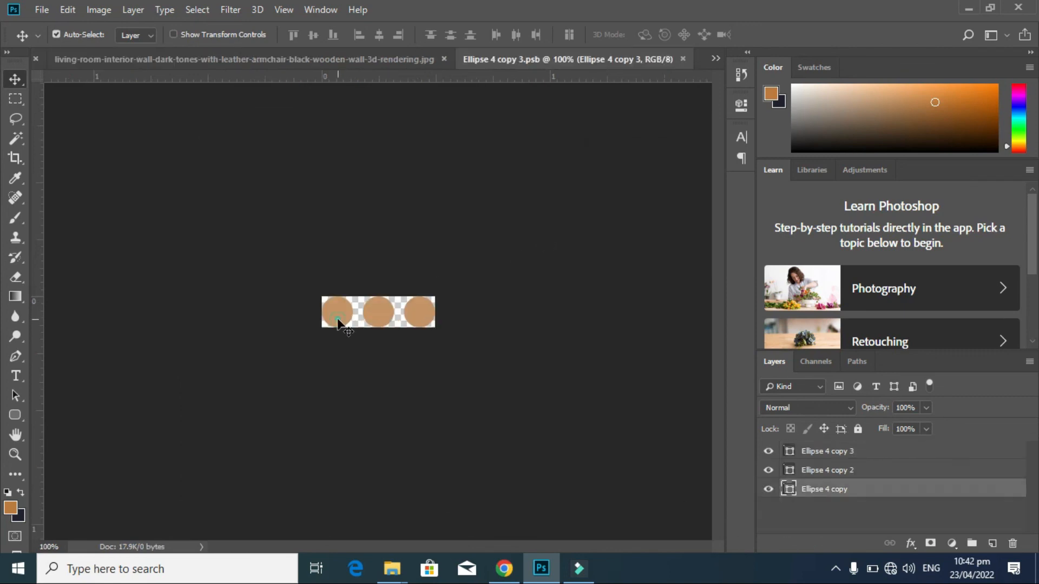
double_click(789, 489)
left_click(11, 507)
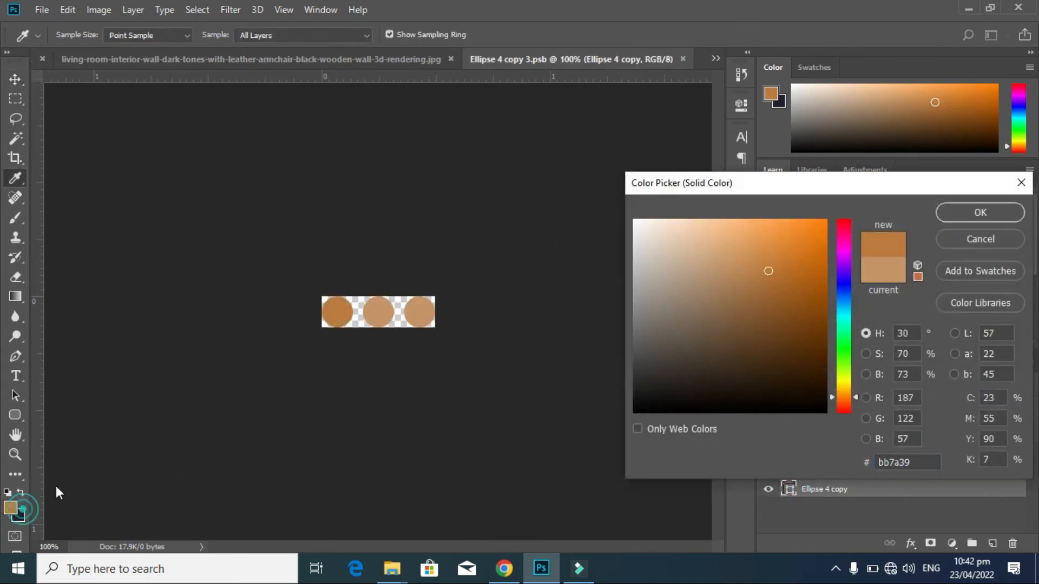
left_click(1000, 216)
- Recolor the middle and last dots to the orange-brown sampled from the dots already recolored
double_click(788, 470)
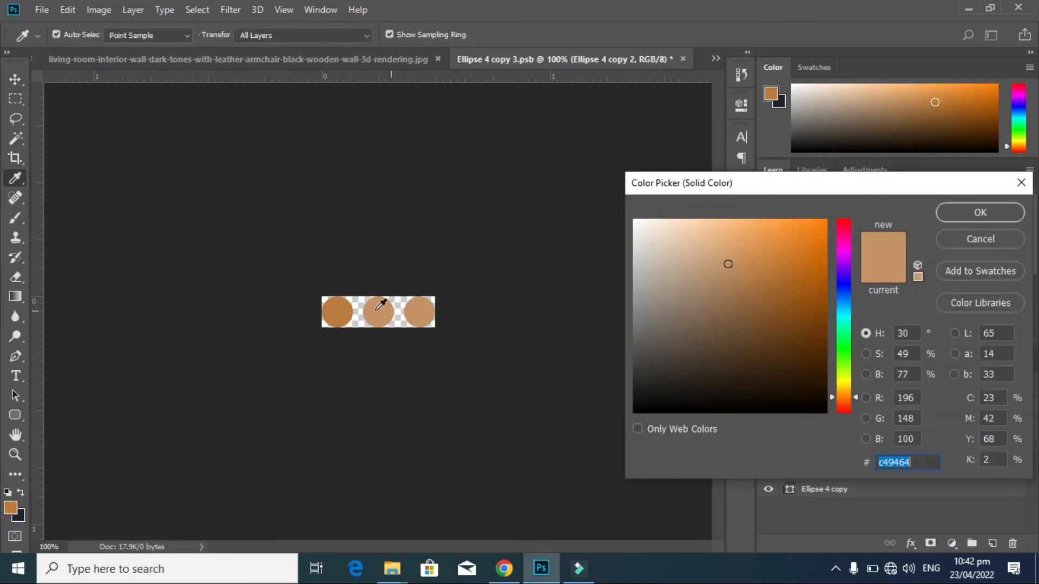
left_click(332, 313)
left_click(976, 211)
double_click(789, 452)
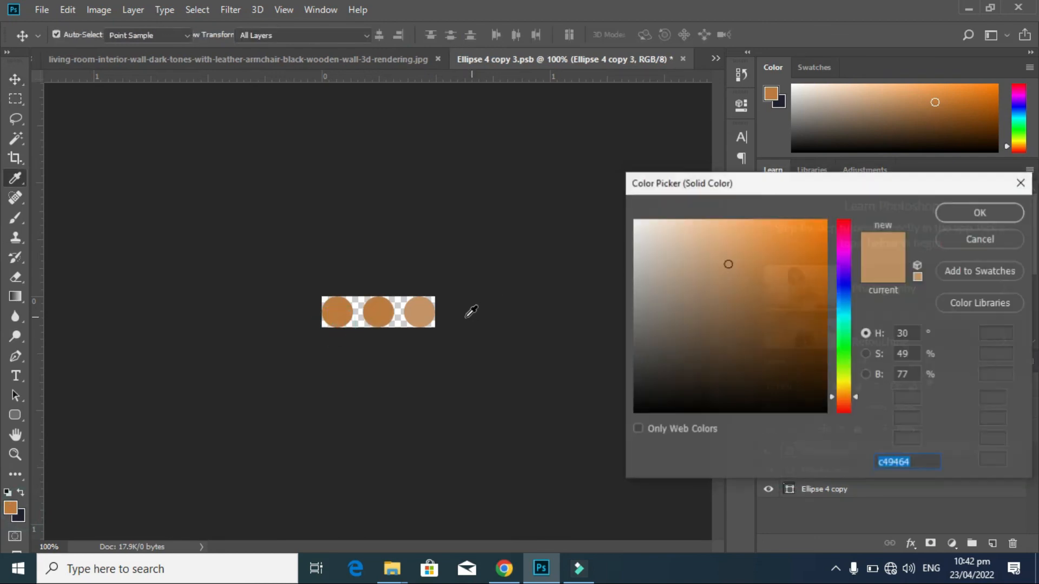
left_click(379, 313)
left_click(990, 210)
- Save and close the three-dot smart object, then clear the layer selection in the poster
key("ctrl+s")
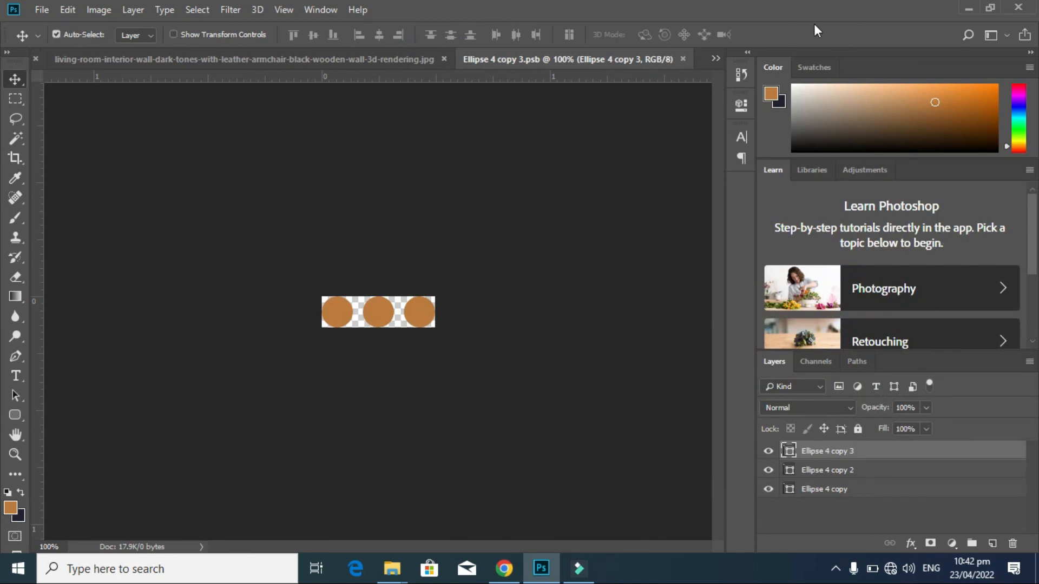
left_click(683, 58)
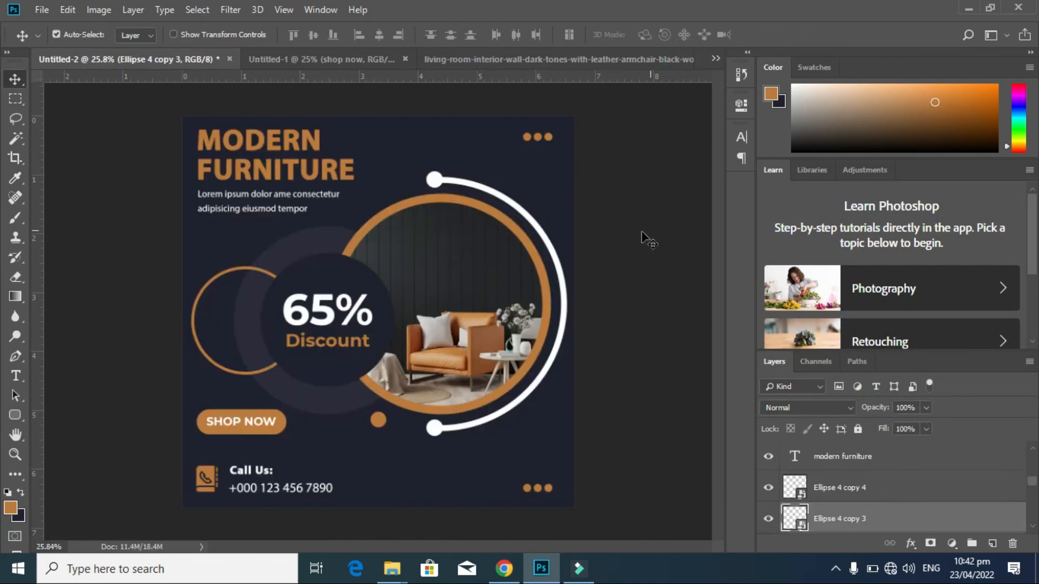
left_click(630, 246)
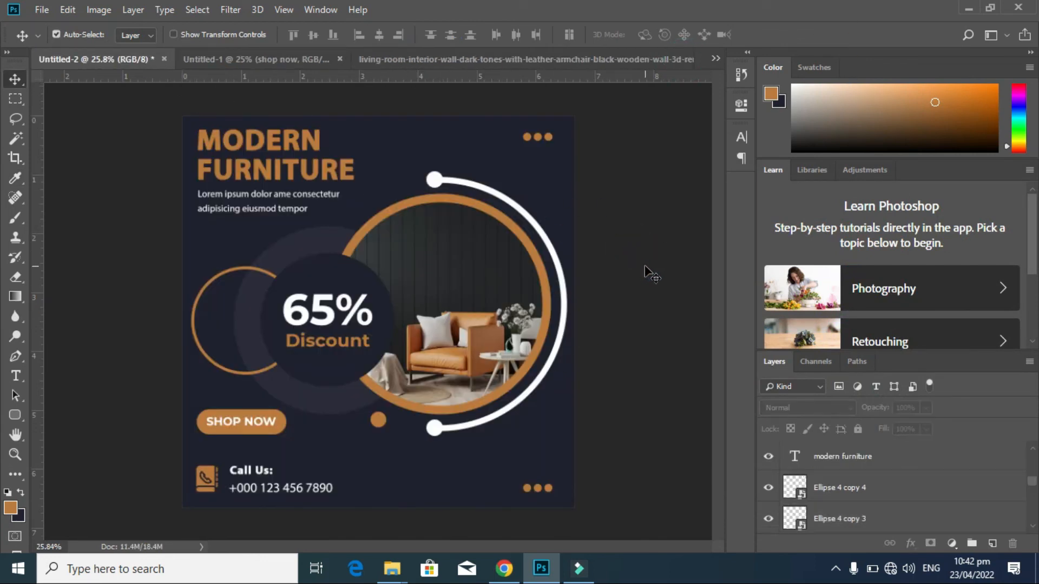